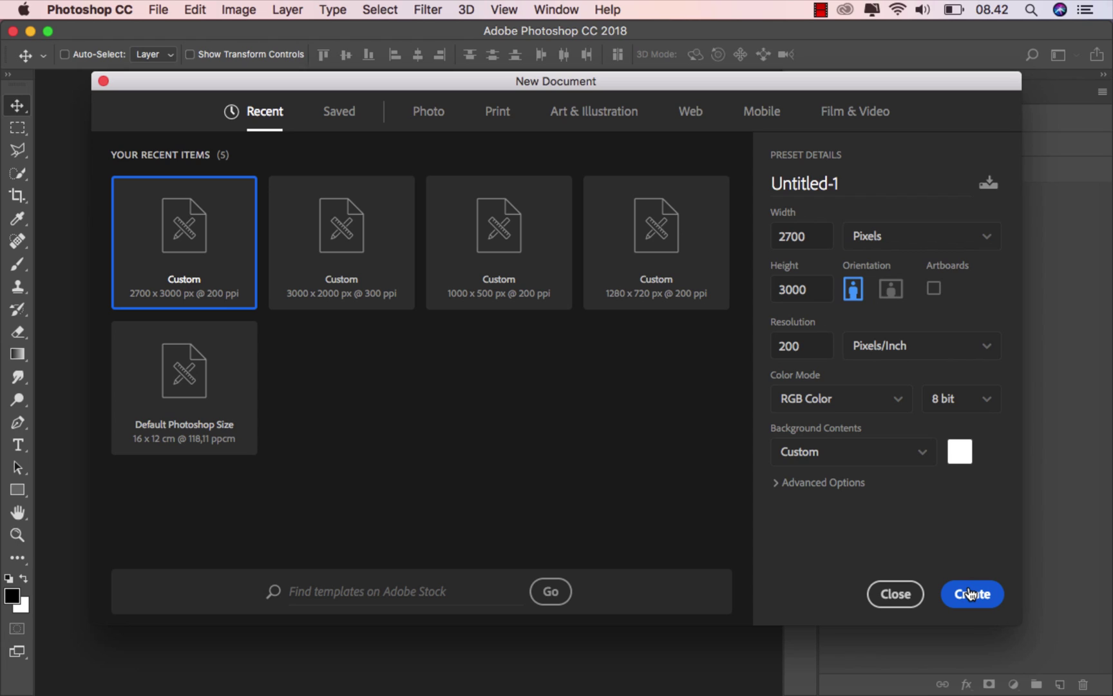
Create a 2700 × 3000 px RGB document at 200 ppi and add a dark blue #080e10 Solid Color fill layer
left_click(969, 593)
scroll(492, 421, "up", 5)
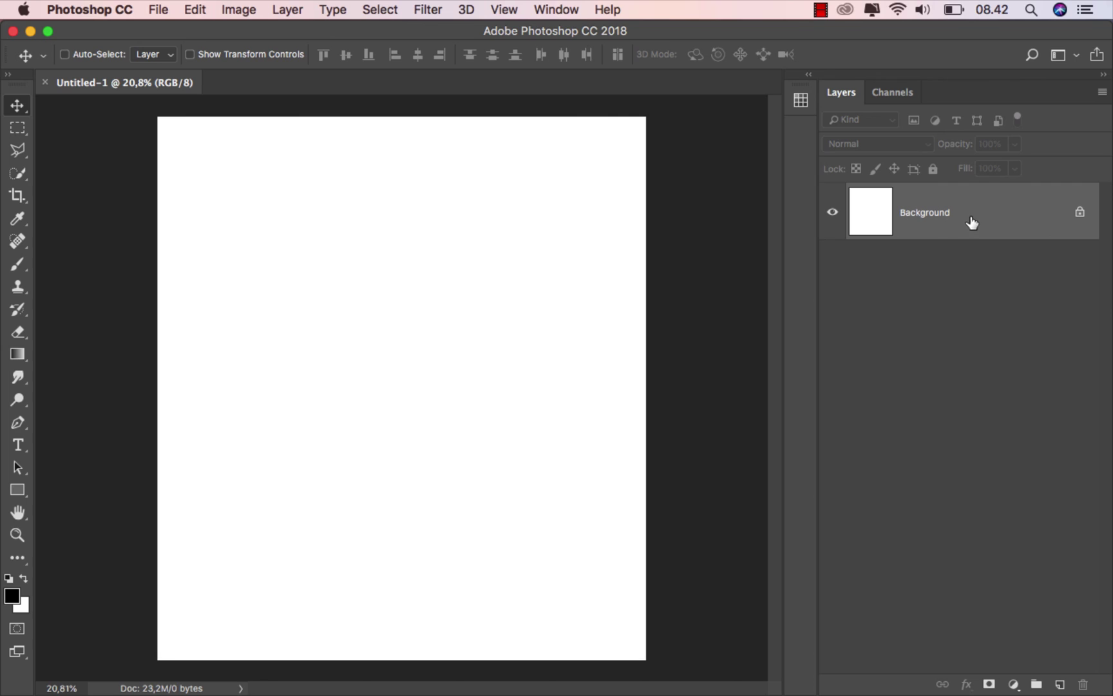
left_click(1013, 684)
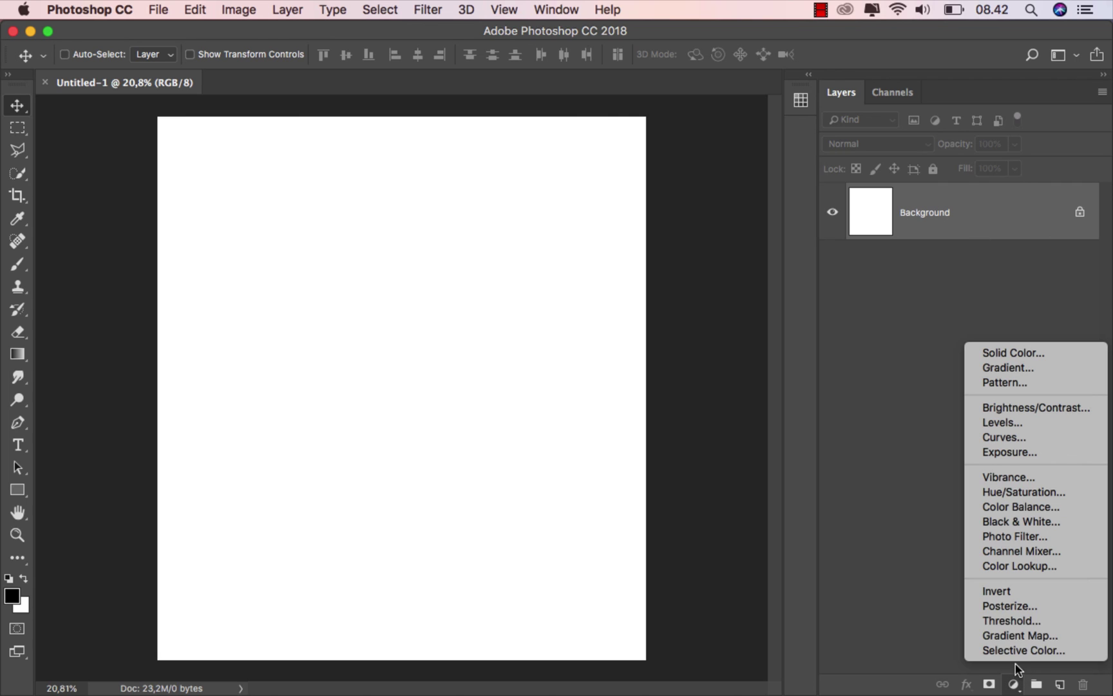
left_click(1041, 353)
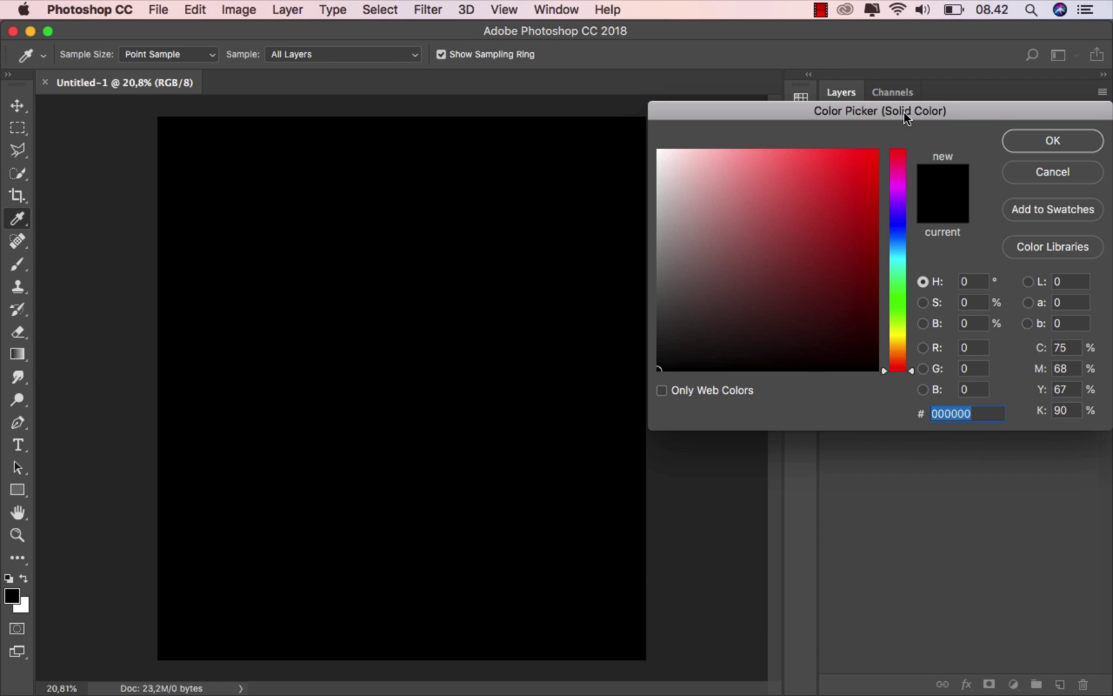
left_click_drag(903, 110, 898, 255)
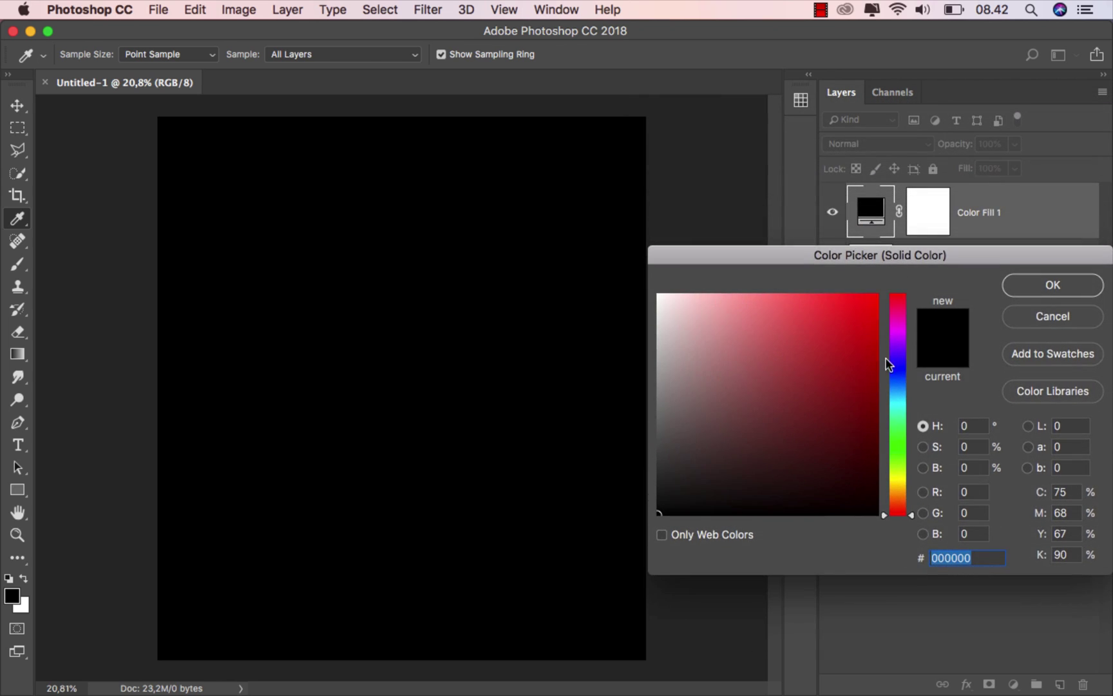
left_click_drag(895, 374, 871, 402)
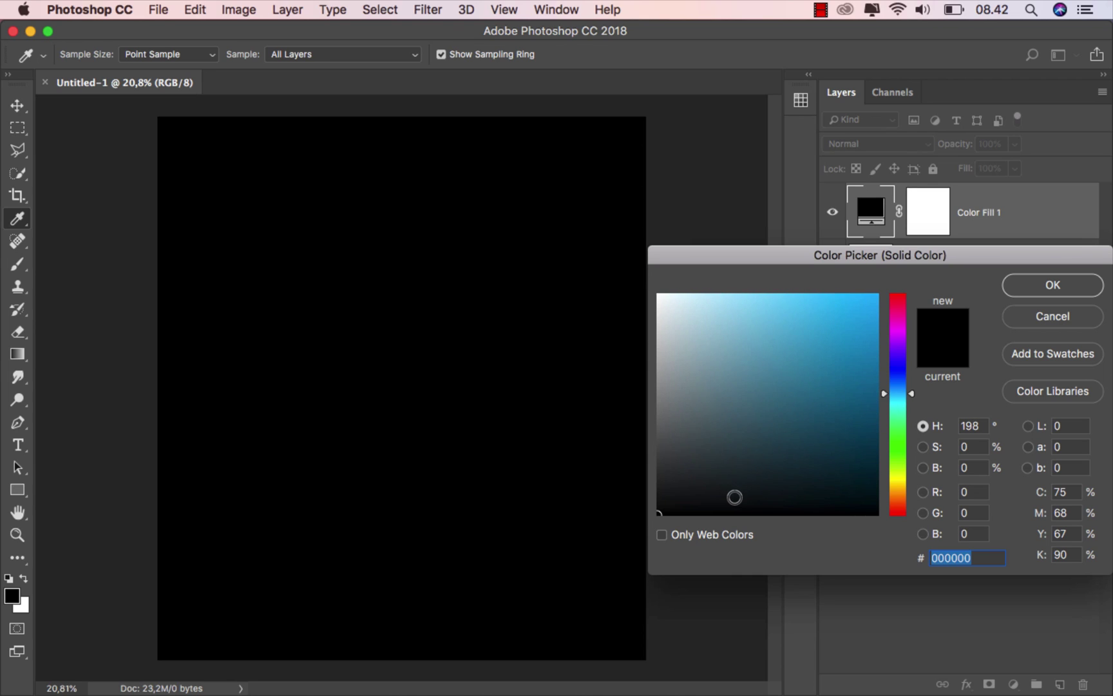
left_click_drag(742, 496, 772, 500)
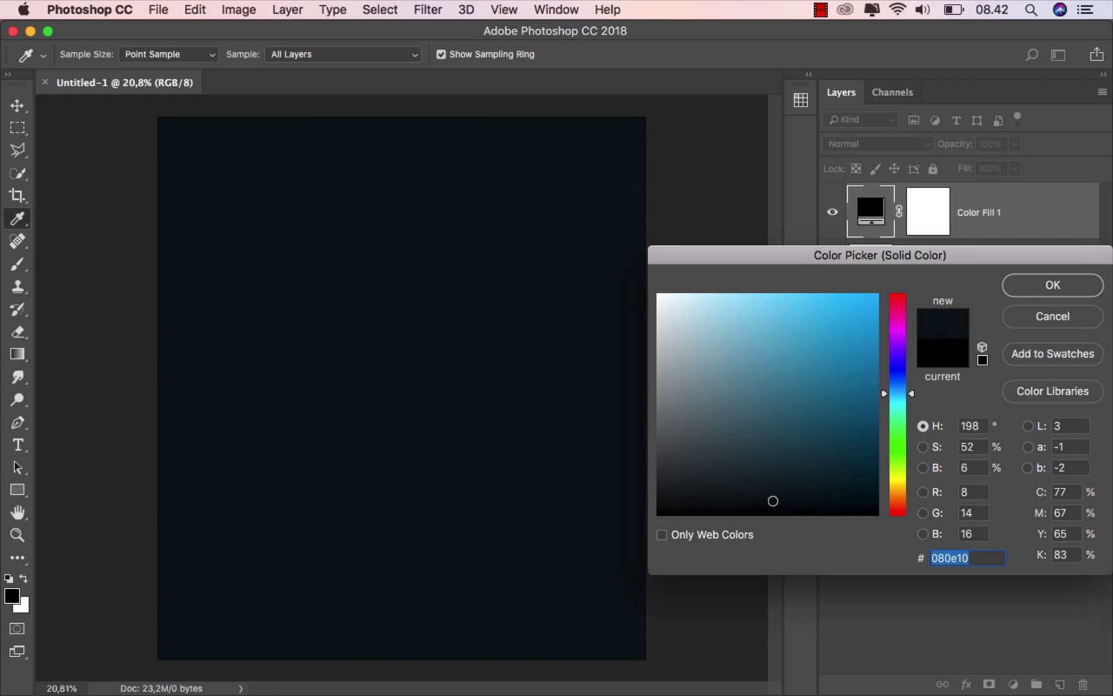
left_click(1039, 297)
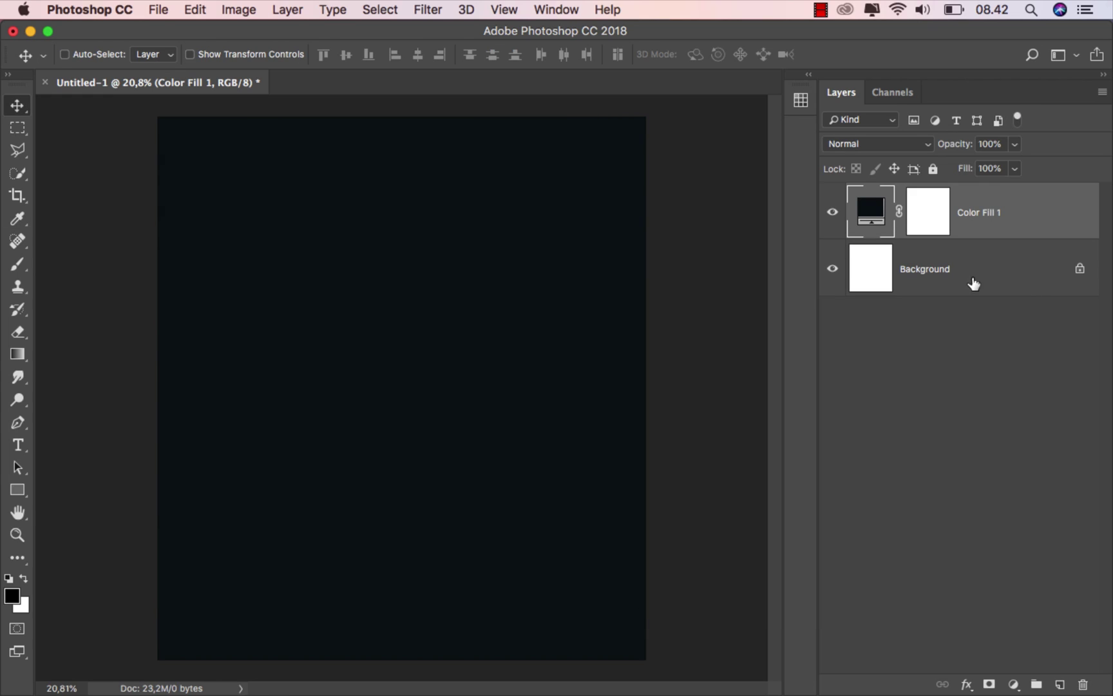
left_click(832, 213)
left_click(832, 214)
Place the autumn_forest_moss_3 image as an embedded object and move it down to the canvas's lower edge
left_click(158, 10)
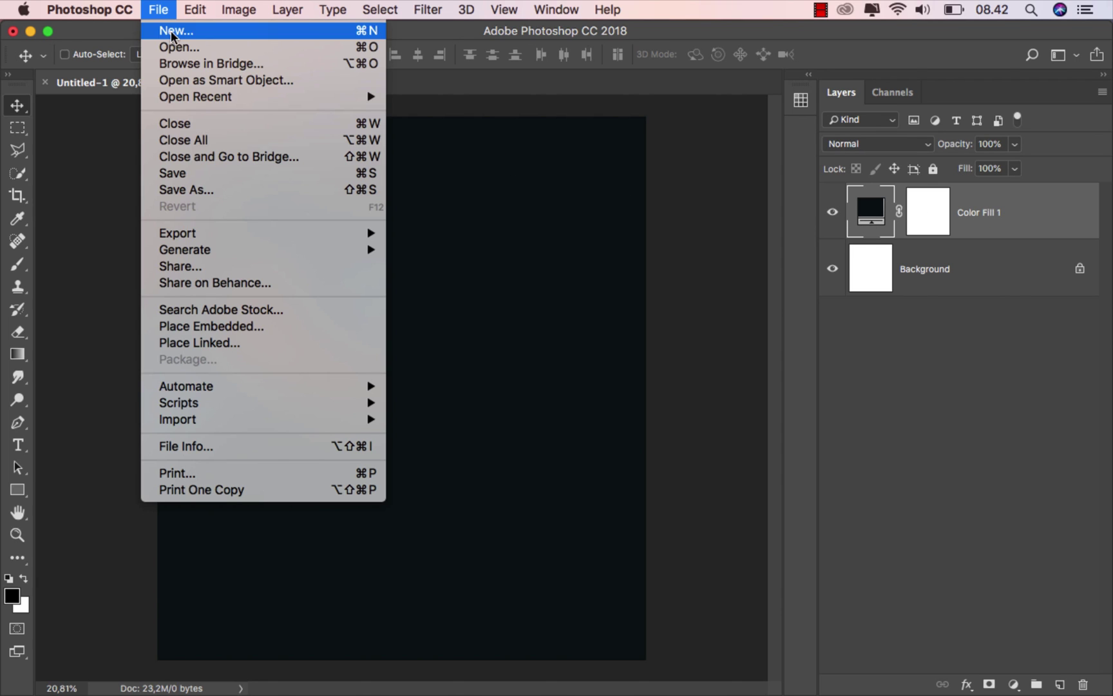
left_click(282, 327)
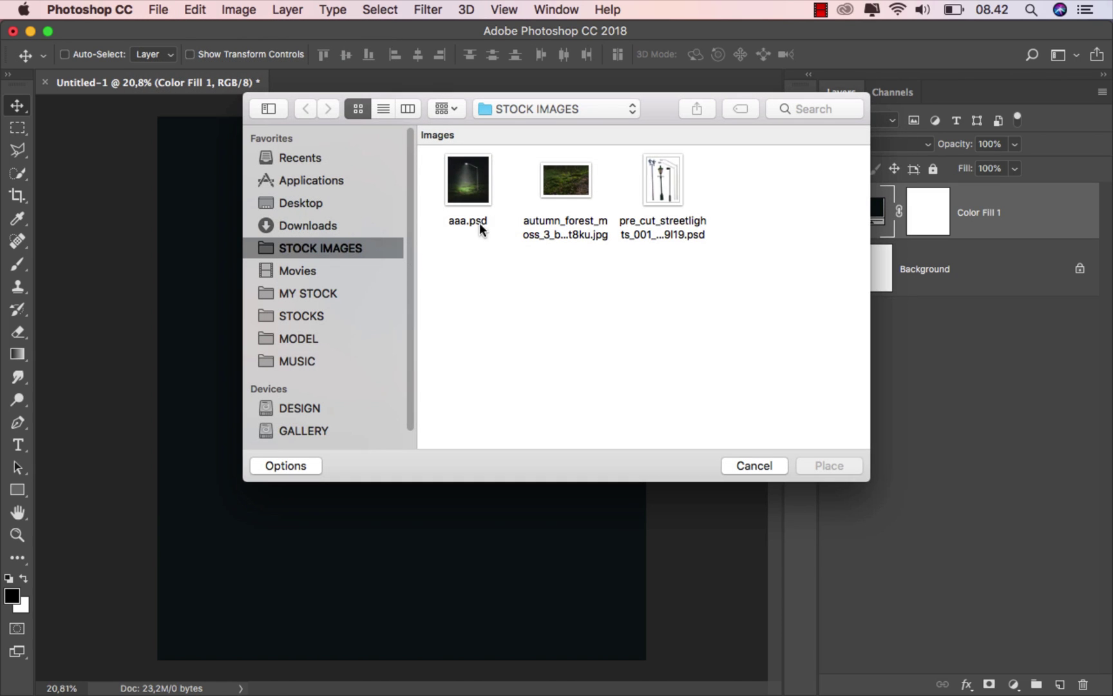
left_click(563, 187)
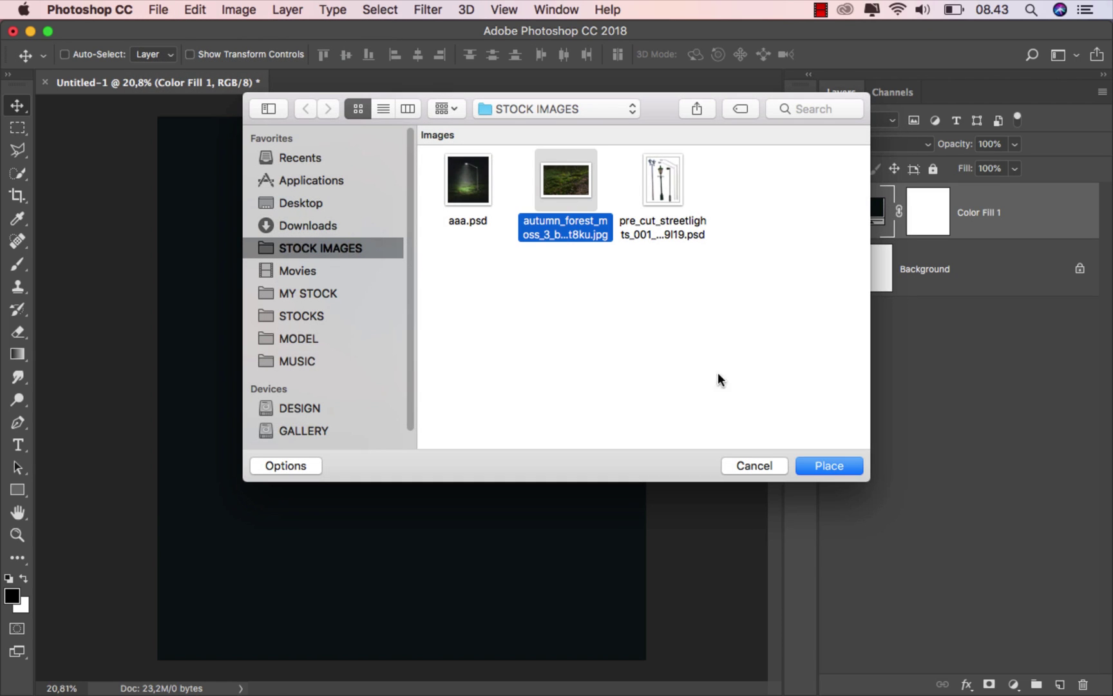
left_click(823, 464)
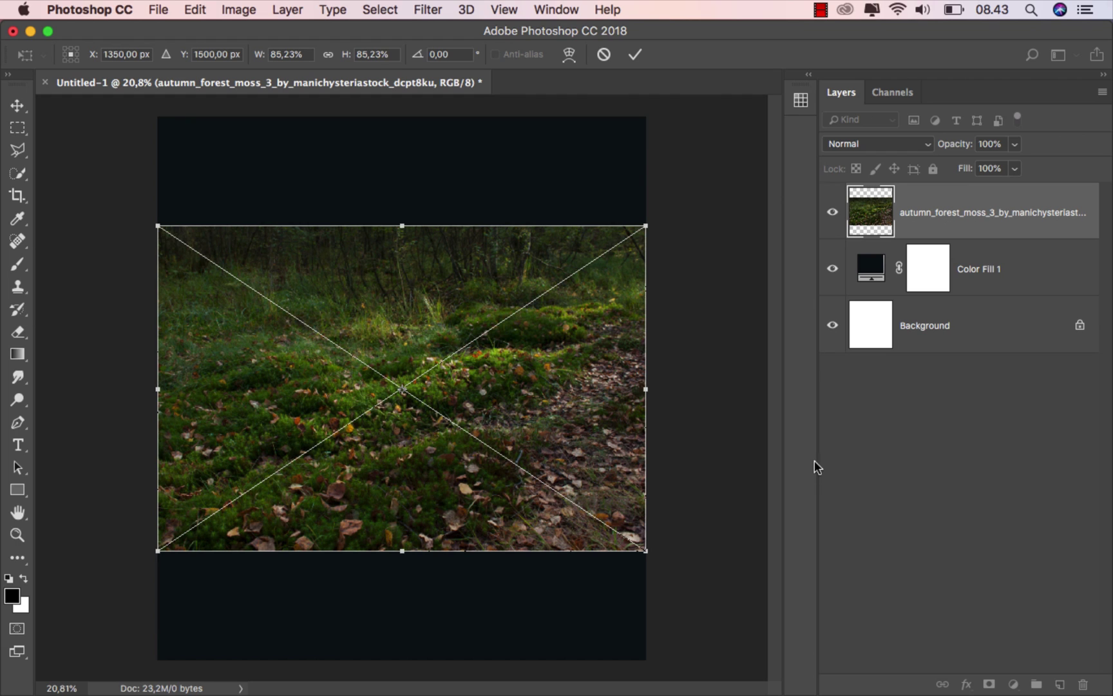
left_click_drag(429, 318, 427, 423)
scroll(425, 434, "down", 2)
scroll(424, 436, "down", 1)
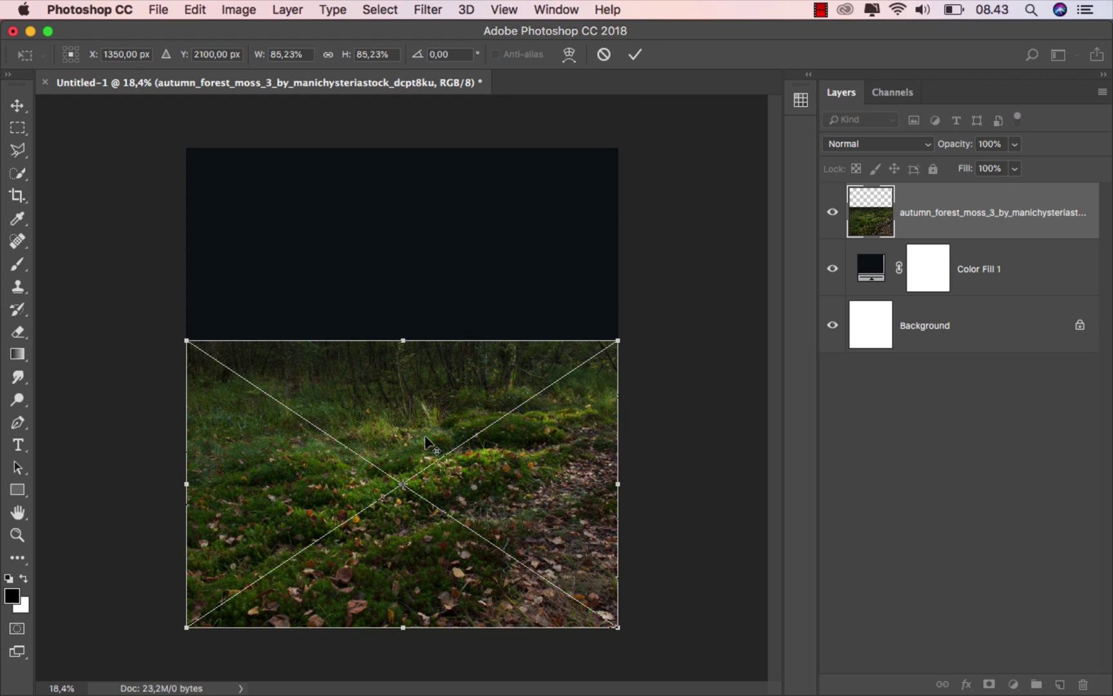
Stretch the moss photo to about 135.64% width, reduce its height to about 82.05% from the upper edge, and commit the transform
left_click_drag(624, 481, 751, 475)
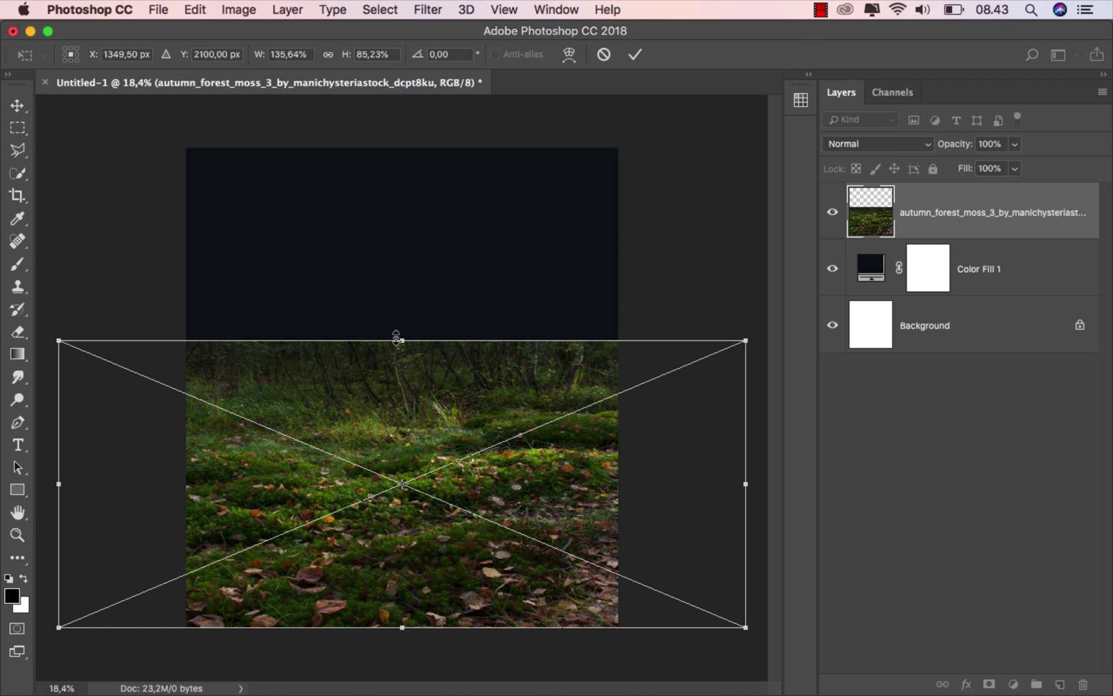
left_click_drag(396, 337, 397, 351)
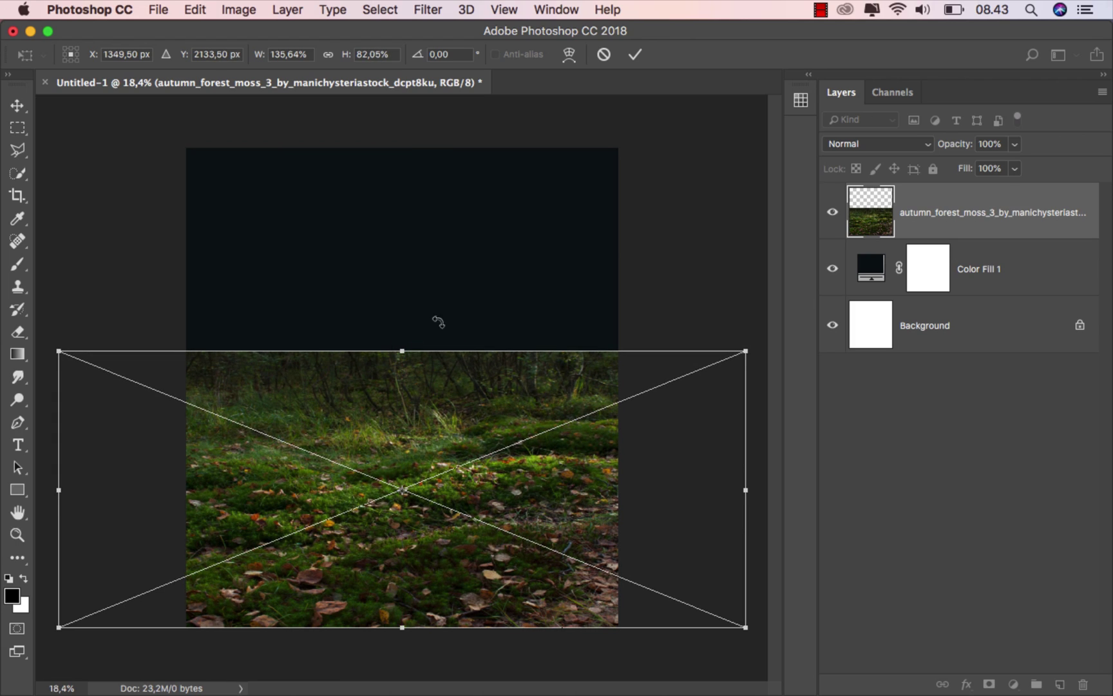
left_click(633, 57)
scroll(455, 451, "up", 2)
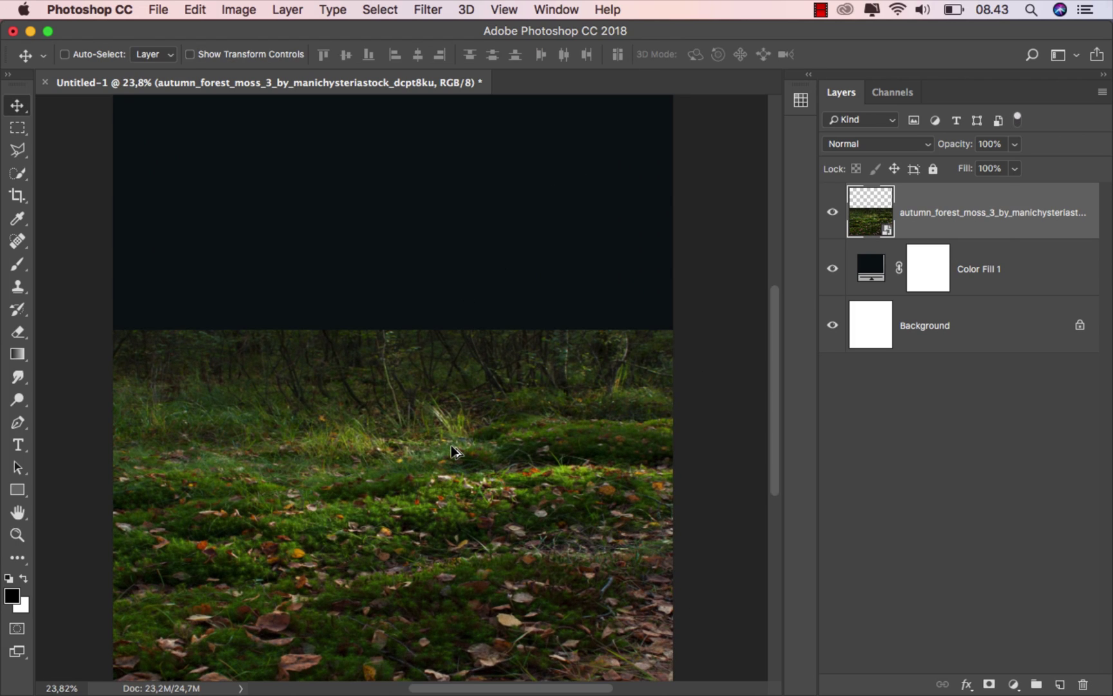
scroll(455, 451, "down", 1)
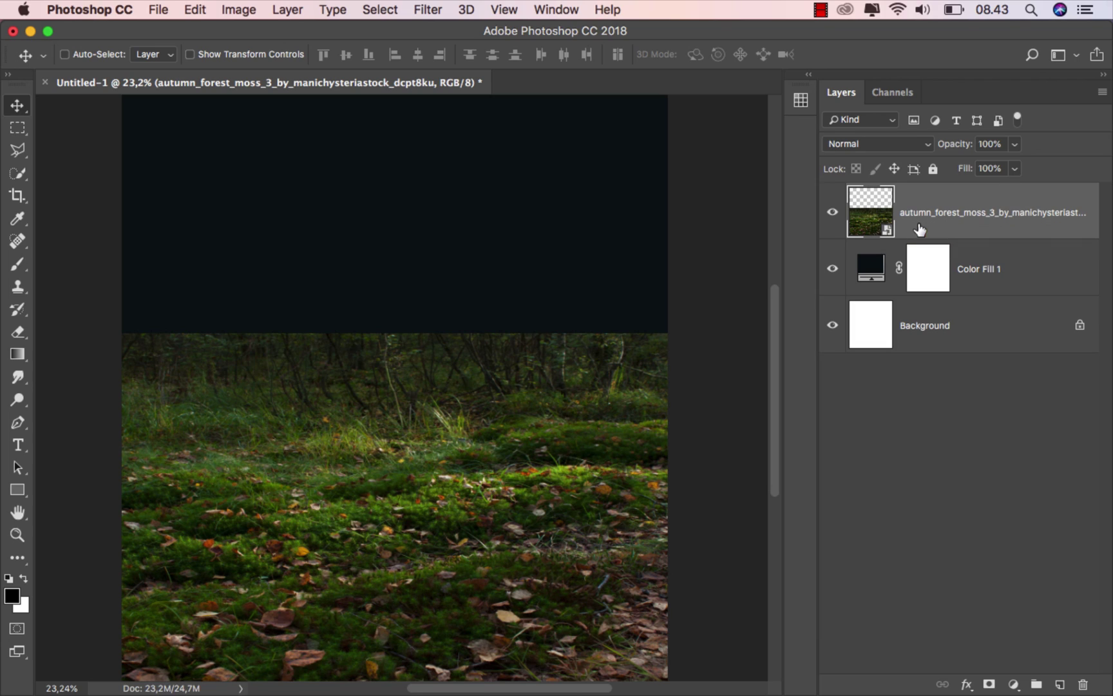
Add a layer mask to the moss photo and fade its upper part with a black-to-transparent linear gradient at 100% opacity
left_click(989, 684)
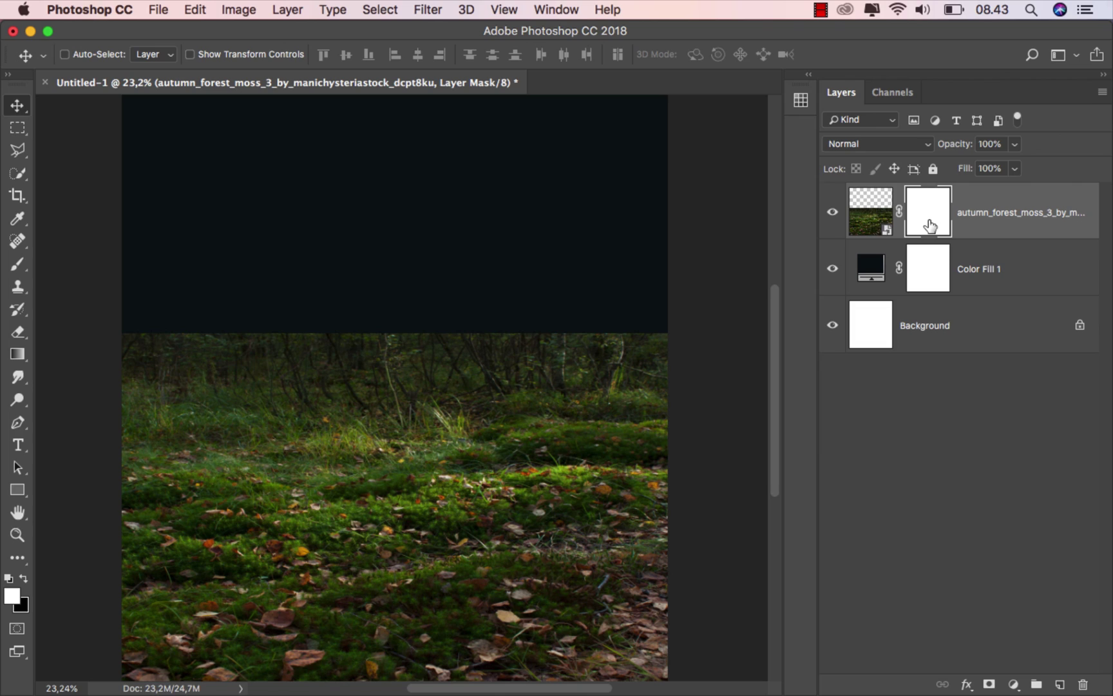
left_click(18, 353)
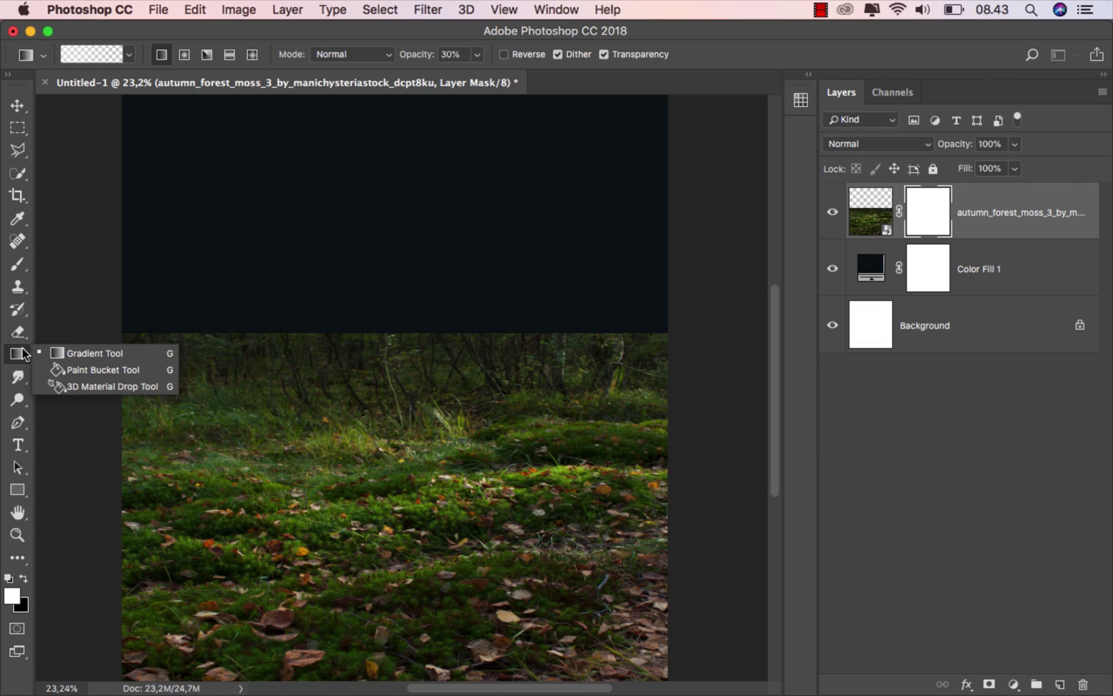
left_click(67, 349)
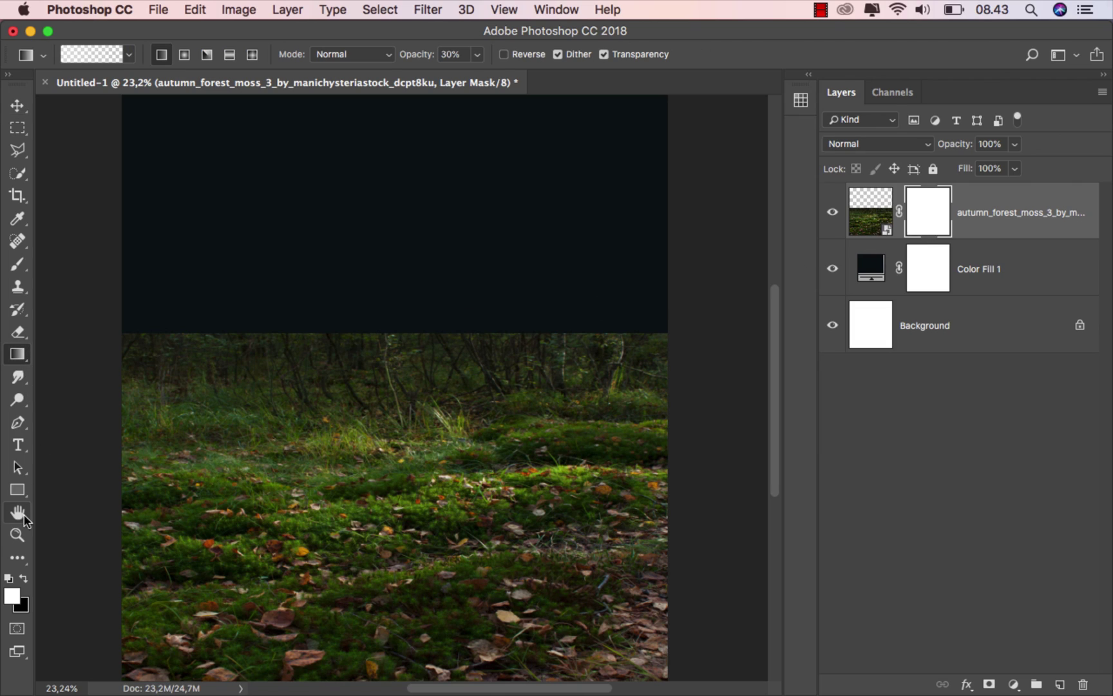
left_click(22, 578)
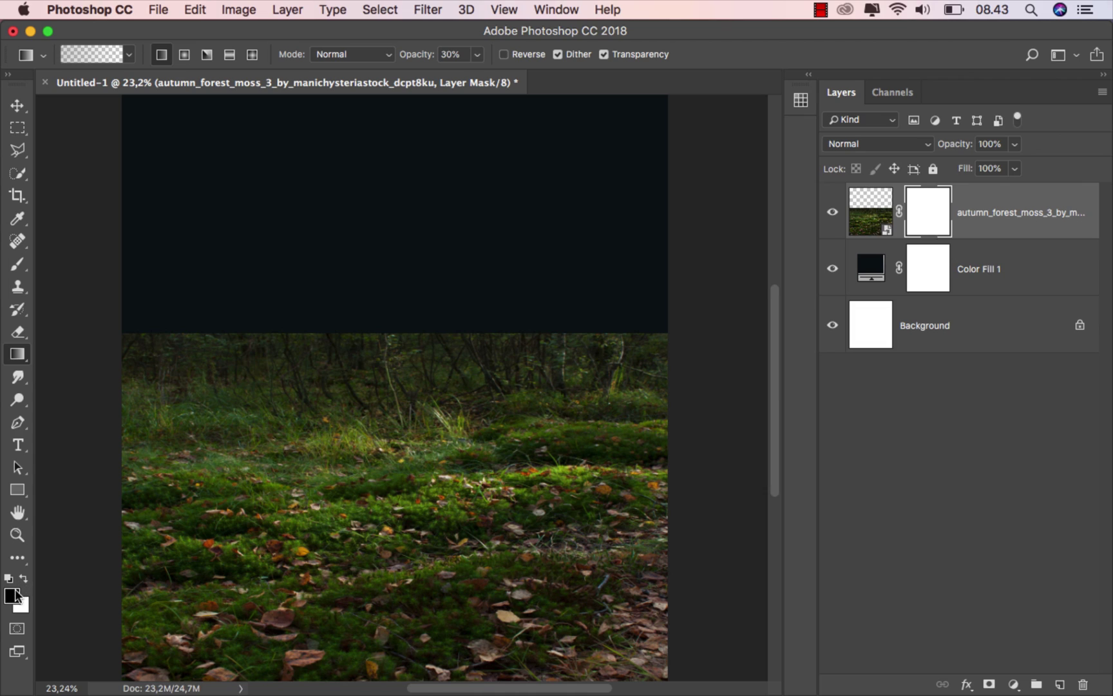
left_click(129, 57)
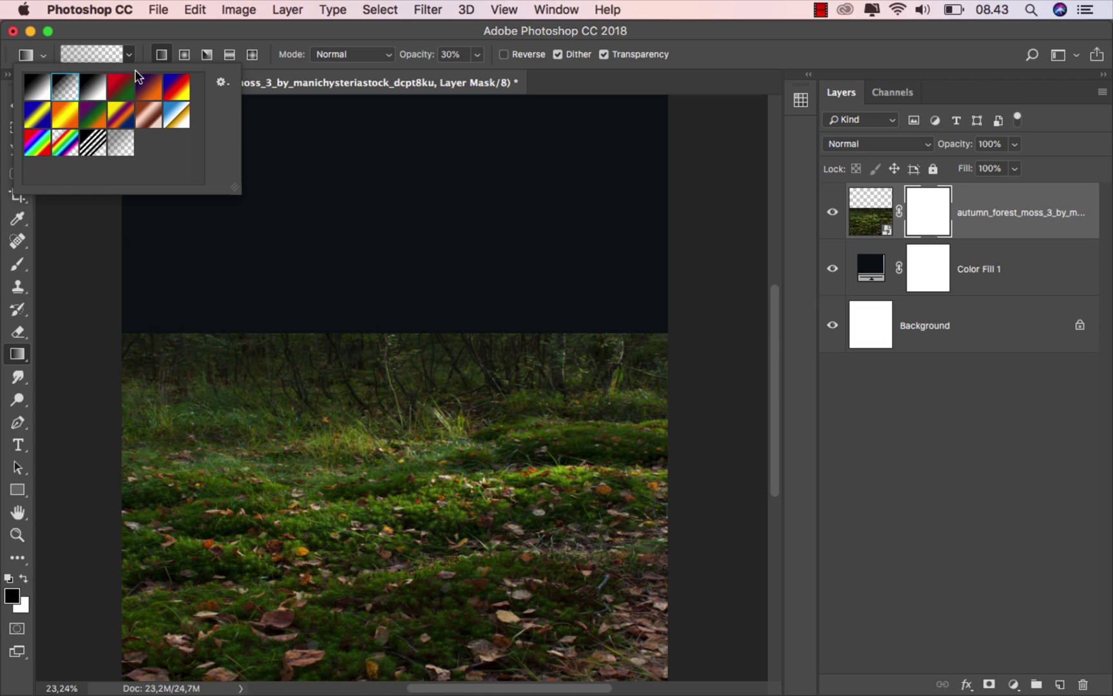
left_click(160, 53)
left_click(476, 54)
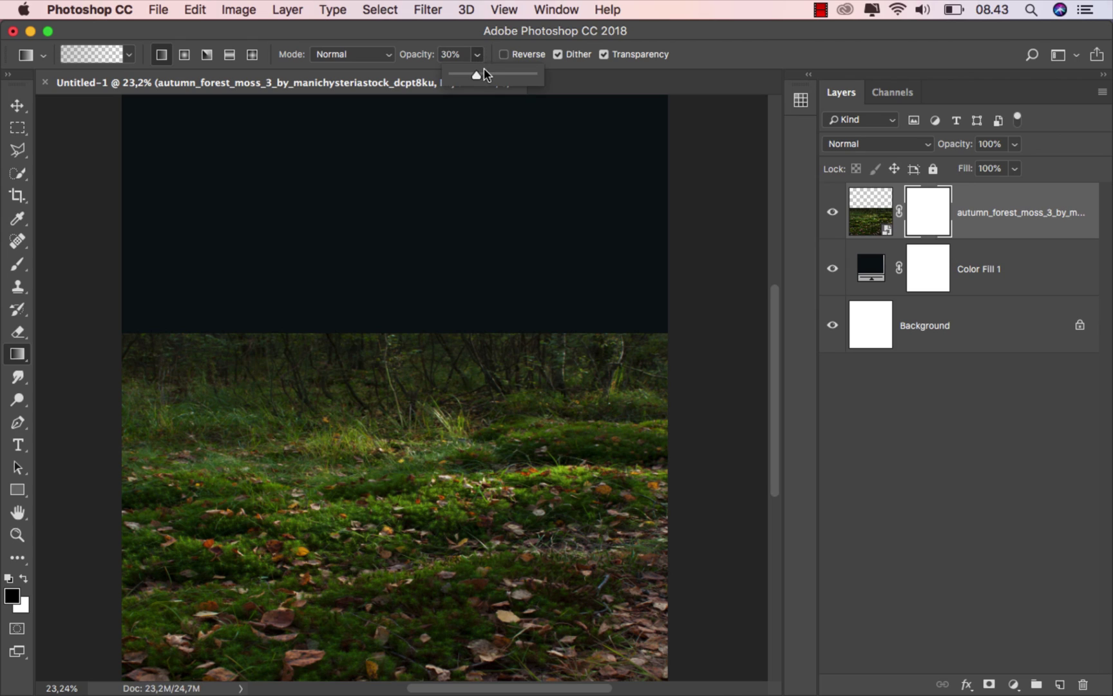
left_click_drag(484, 71, 531, 67)
left_click(477, 54)
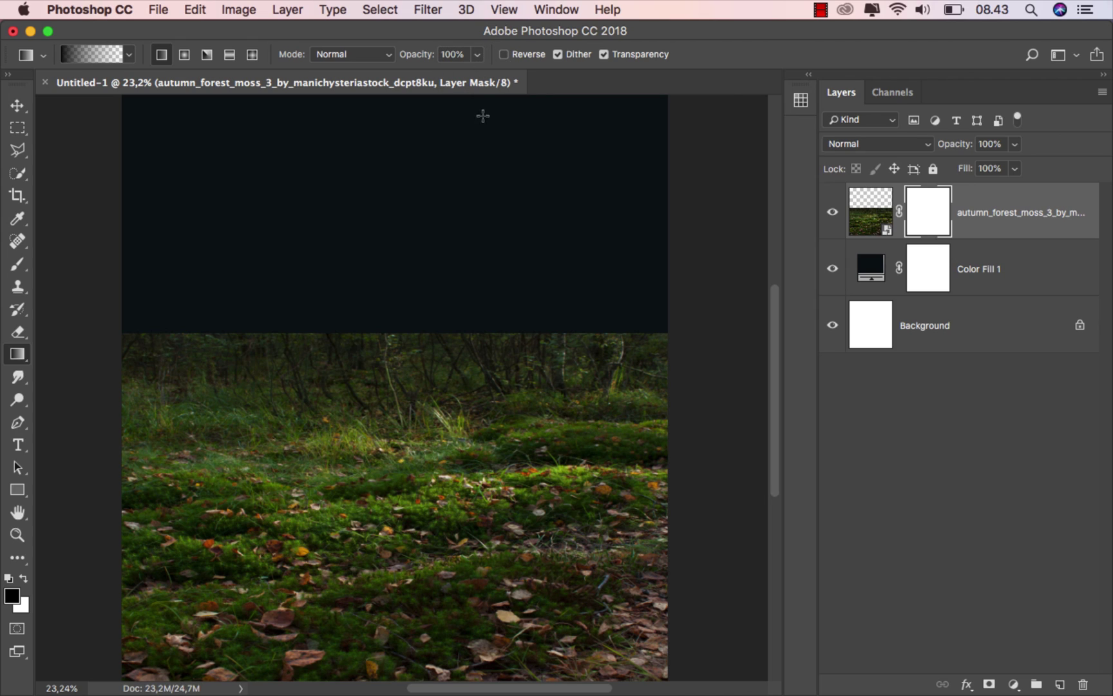
left_click_drag(392, 330, 392, 518)
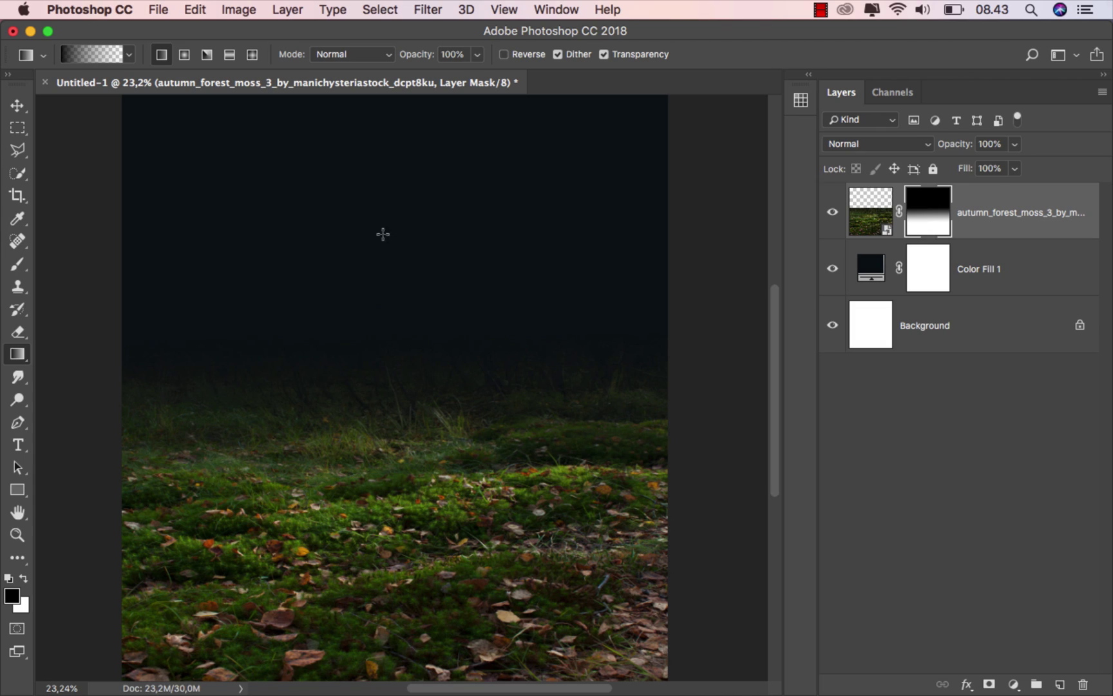
Set the gradient opacity to 28% and softly fade the photo's upper, left and right edges on the mask with several inward gradients
left_click(476, 54)
left_click(415, 73)
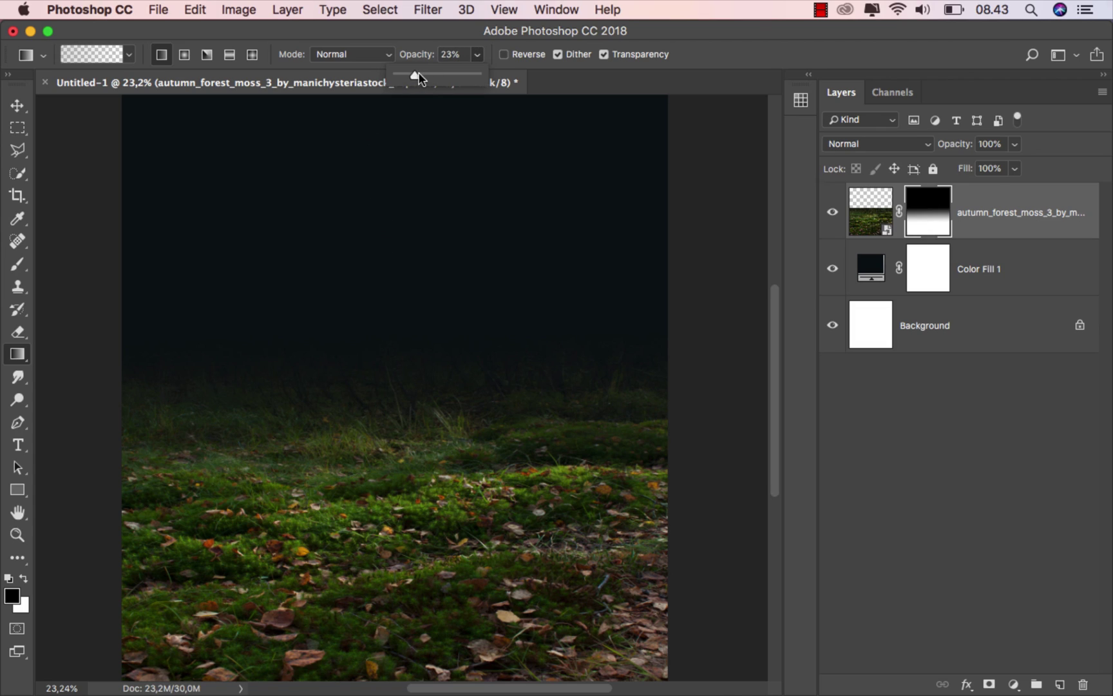
left_click_drag(380, 326, 380, 552)
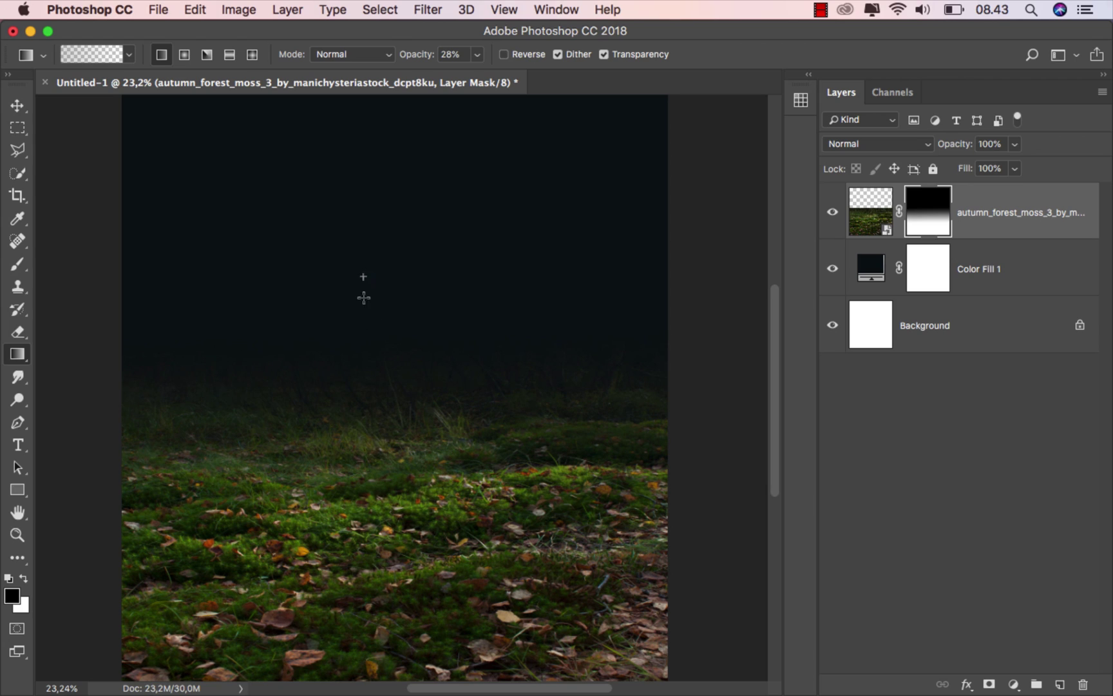
left_click_drag(364, 297, 383, 496)
left_click_drag(101, 433, 226, 572)
left_click_drag(114, 403, 298, 581)
left_click_drag(102, 367, 276, 529)
left_click_drag(686, 379, 503, 542)
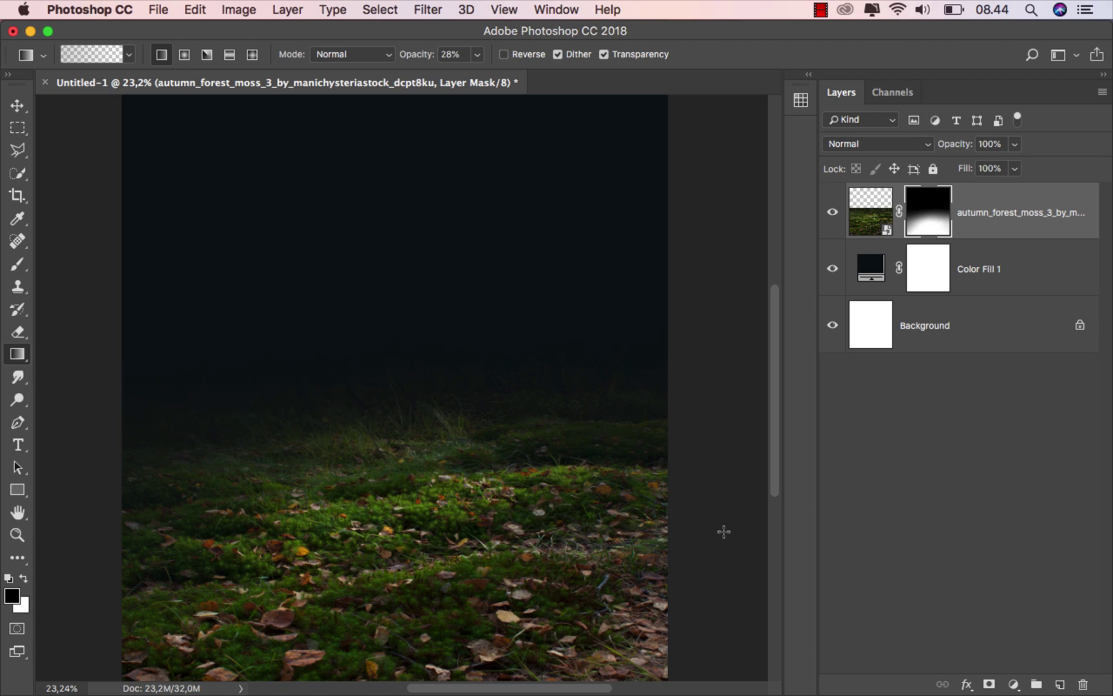
left_click_drag(723, 530, 499, 540)
scroll(490, 534, "down", 2)
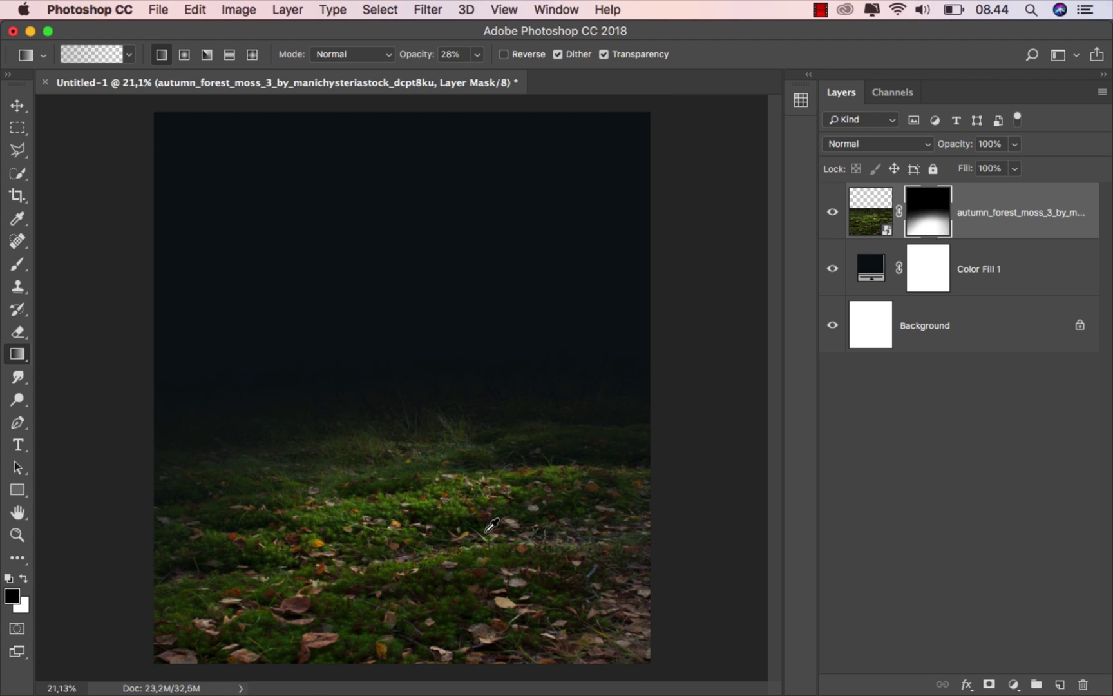
Fade the photo's lower edge, lower corners and right side on the mask with repeated 28% gradients towards the middle of the moss
left_click_drag(398, 658, 399, 506)
left_click_drag(405, 659, 408, 544)
left_click_drag(424, 661, 401, 490)
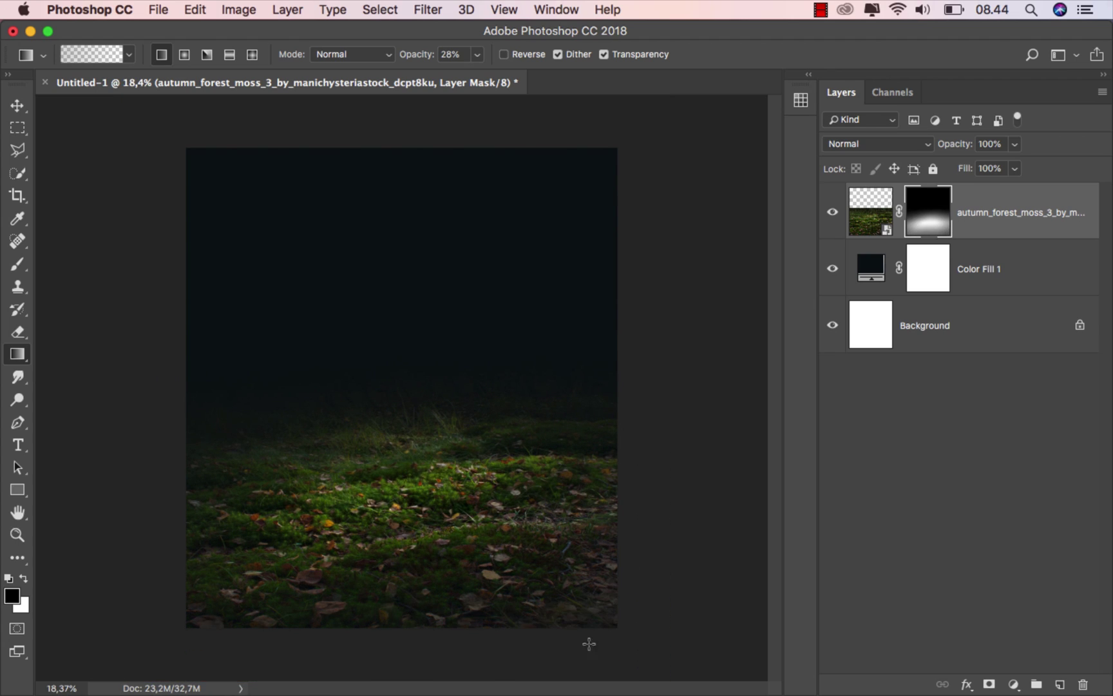
left_click_drag(604, 643, 506, 522)
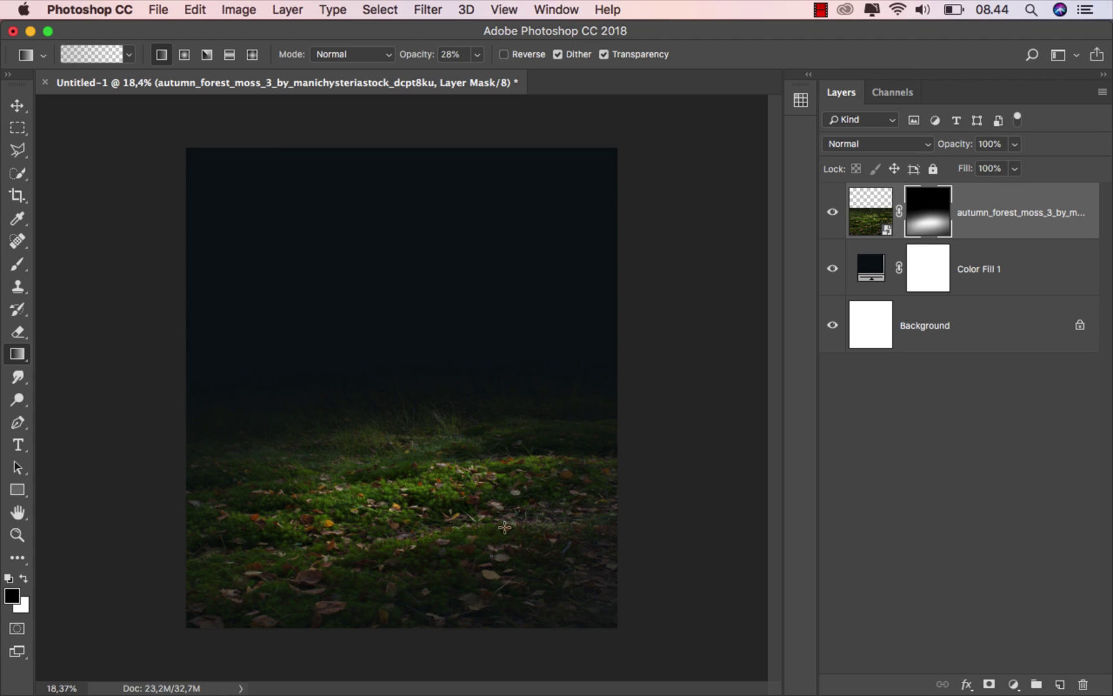
left_click_drag(412, 661, 394, 508)
left_click_drag(526, 670, 444, 483)
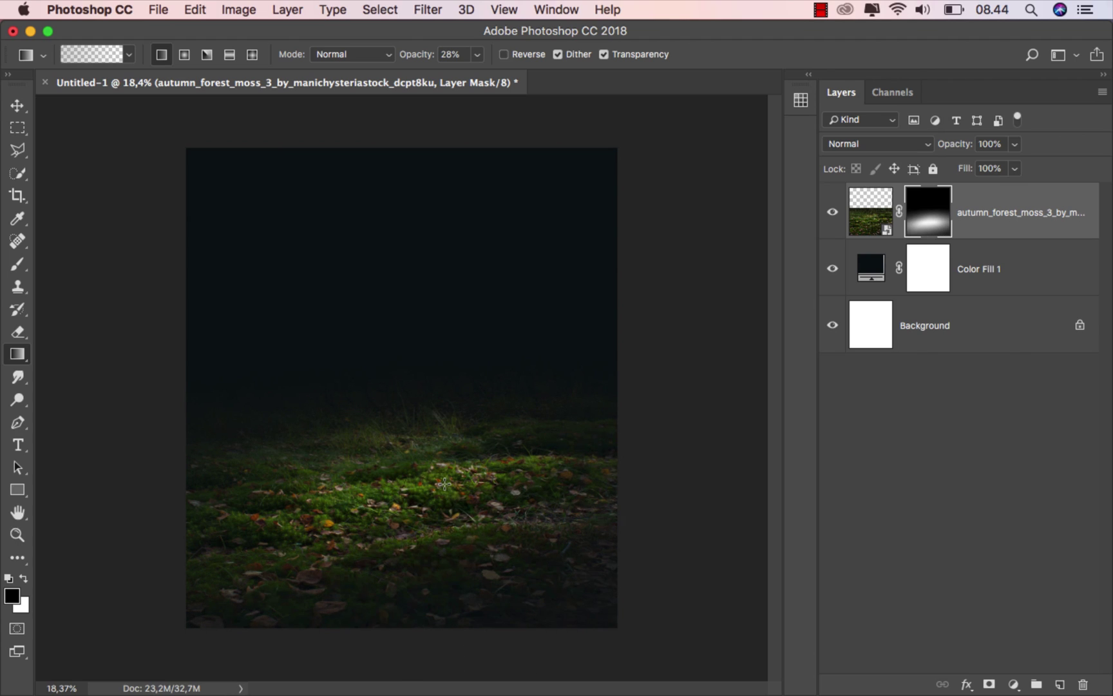
left_click_drag(194, 635, 284, 556)
left_click_drag(671, 535, 477, 497)
left_click_drag(400, 672, 403, 494)
Fade the photo's upper part once more with a downward 28% mask gradient and compare the image with the layer hidden and shown
scroll(410, 482, "up", 1)
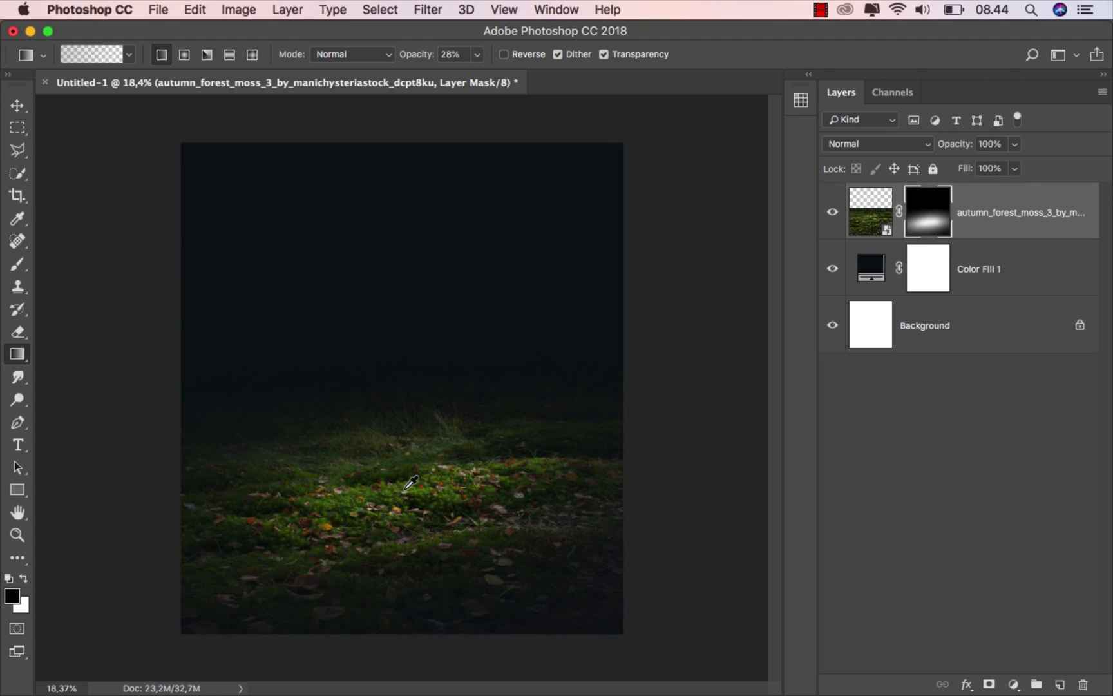
scroll(410, 482, "up", 2)
left_click_drag(396, 345, 397, 507)
left_click(17, 106)
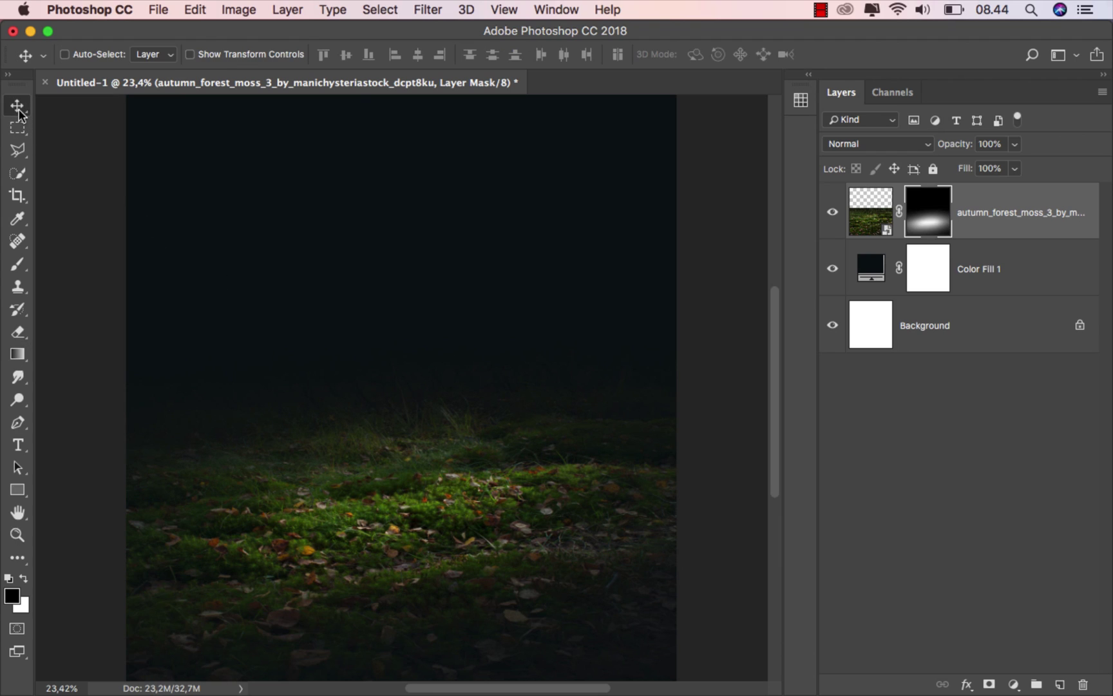
left_click(832, 215)
left_click(832, 219)
Add a Selective Color adjustment layer above the moss photo and clip it to the photo
left_click(979, 220)
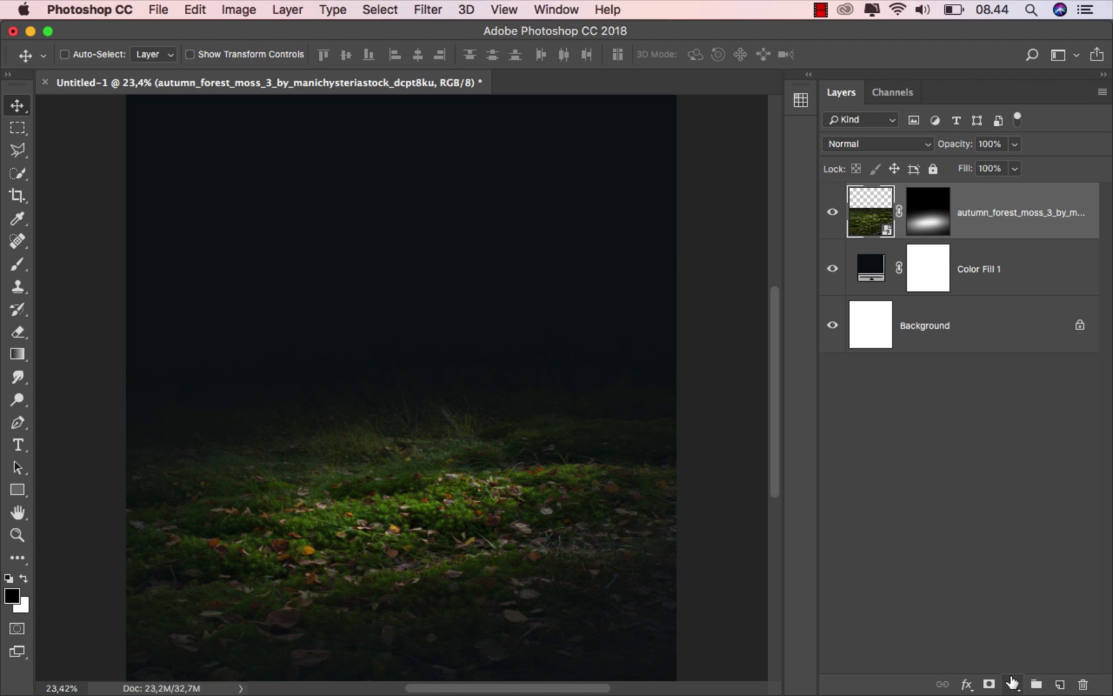
left_click(1013, 683)
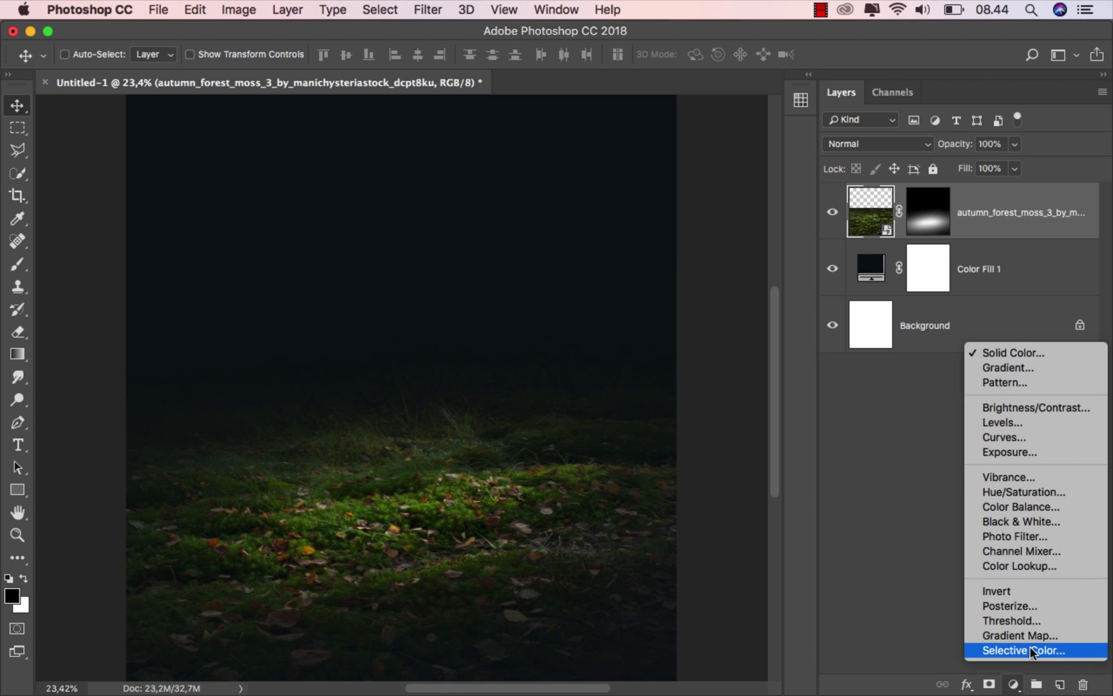
left_click(1030, 650)
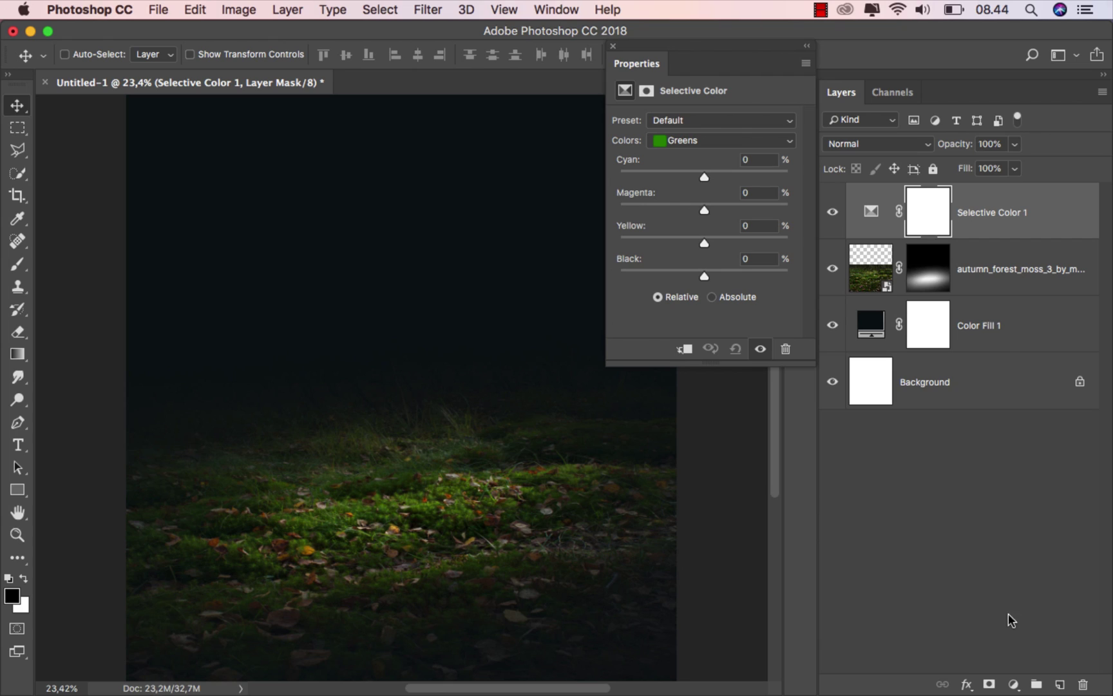
left_click(685, 351)
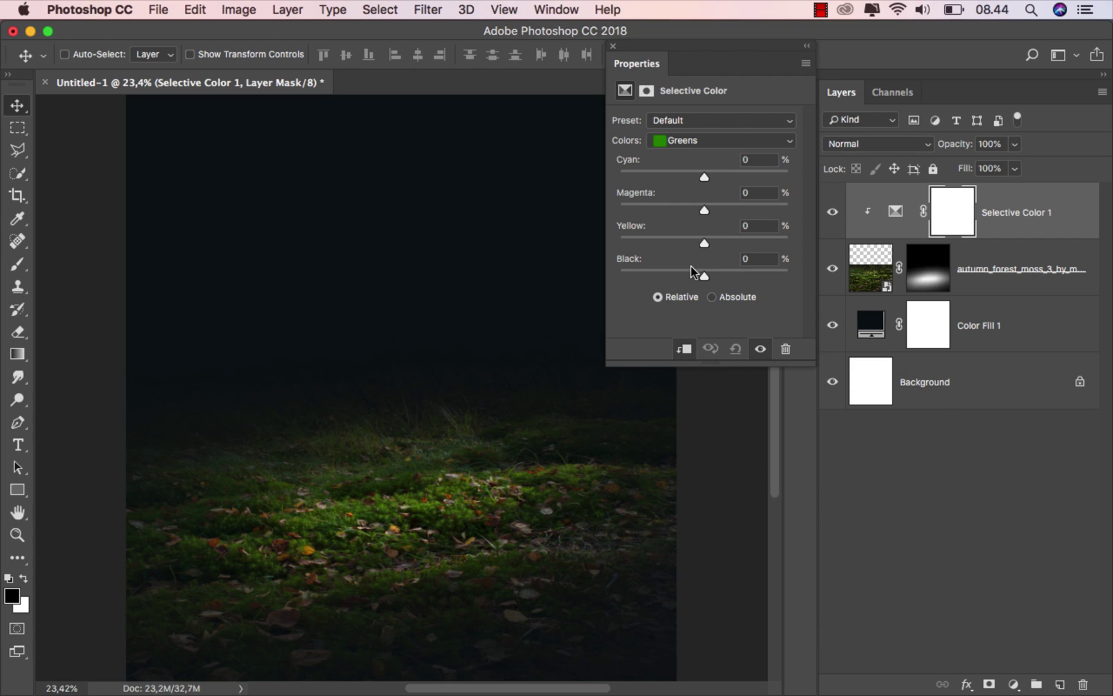
Set the Greens to Cyan +100% and Magenta -100%, and compare the moss with the adjustment hidden and shown
left_click_drag(707, 181, 710, 181)
left_click_drag(702, 211, 627, 217)
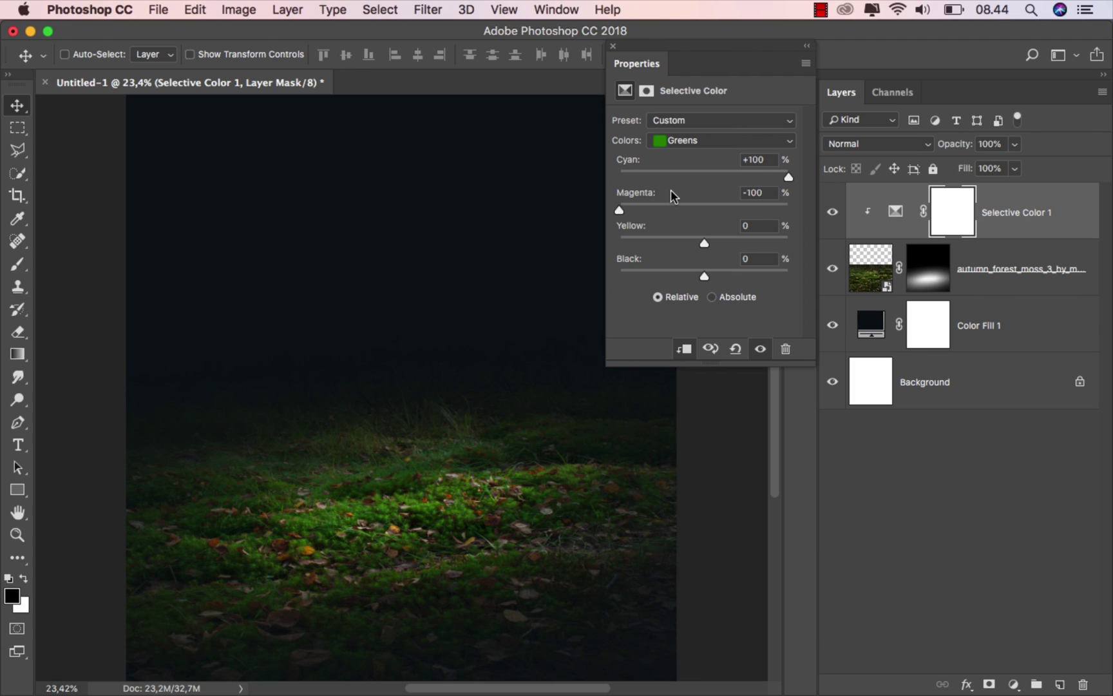
left_click(613, 46)
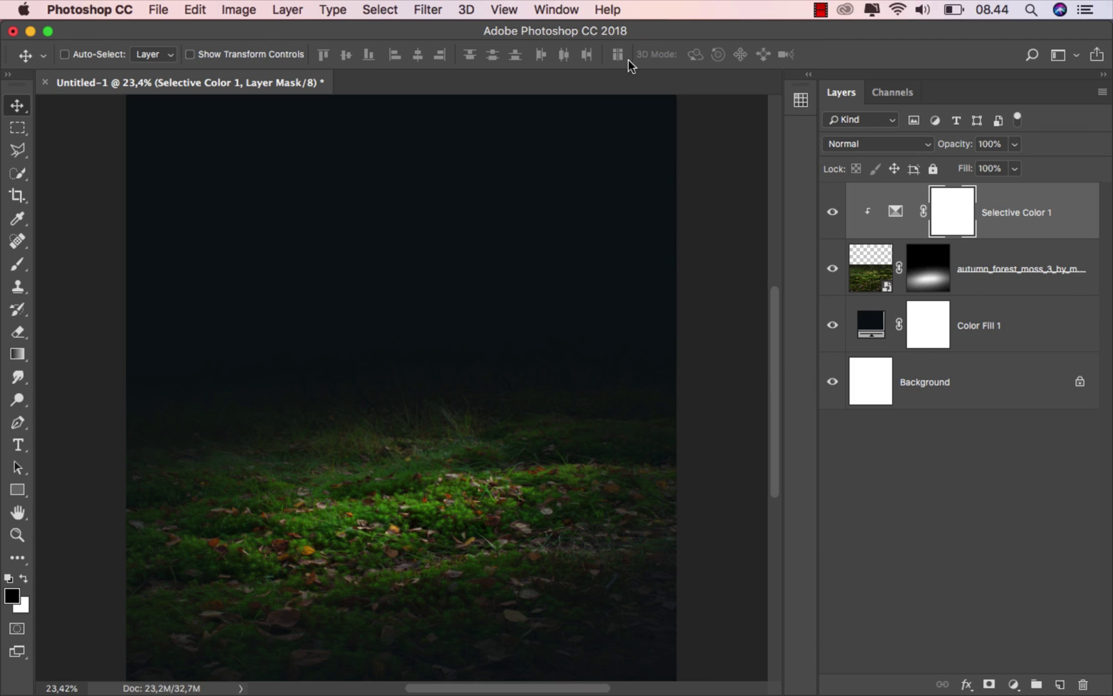
left_click(833, 213)
left_click(833, 214)
Create an empty layer directly above Color Fill 1 and name it "soft brush"
left_click(1014, 319)
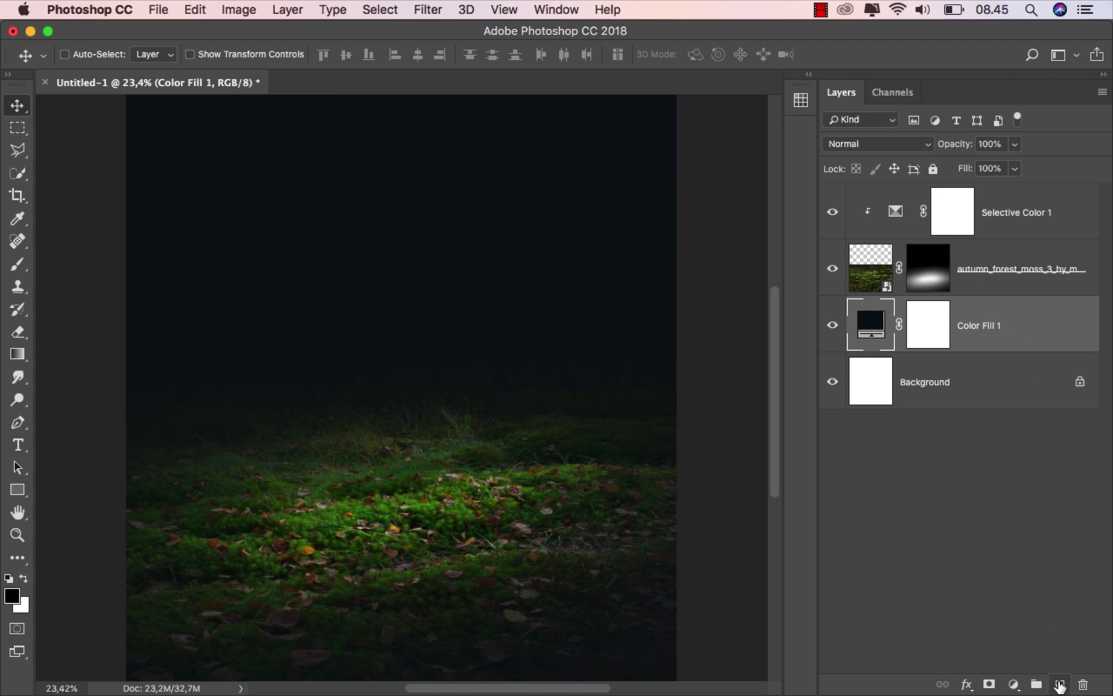
left_click(1060, 684)
double_click(917, 323)
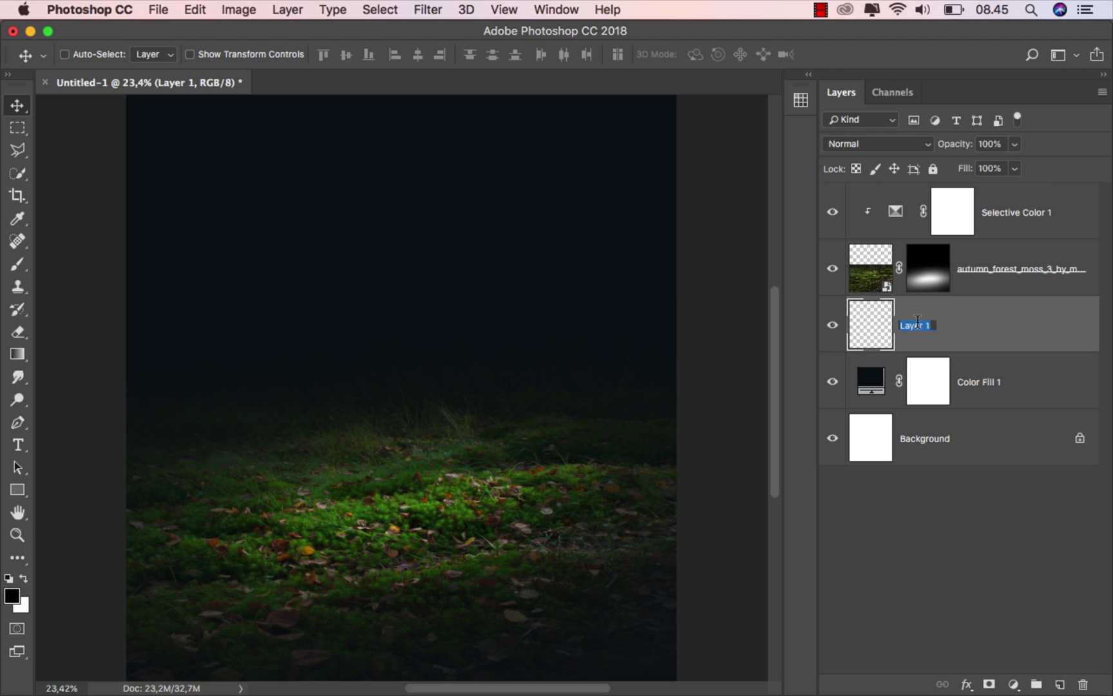
type("soft brush")
key("Return")
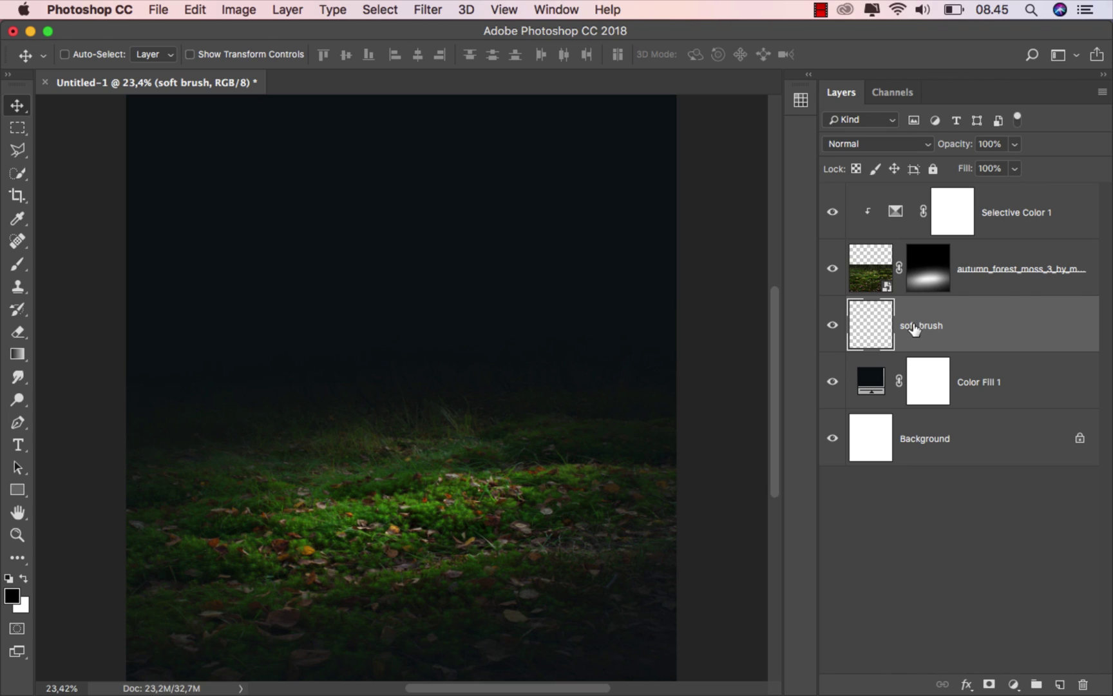
Prepare a soft round Brush at 178 px size, 0% hardness and 2% opacity
left_click(22, 265)
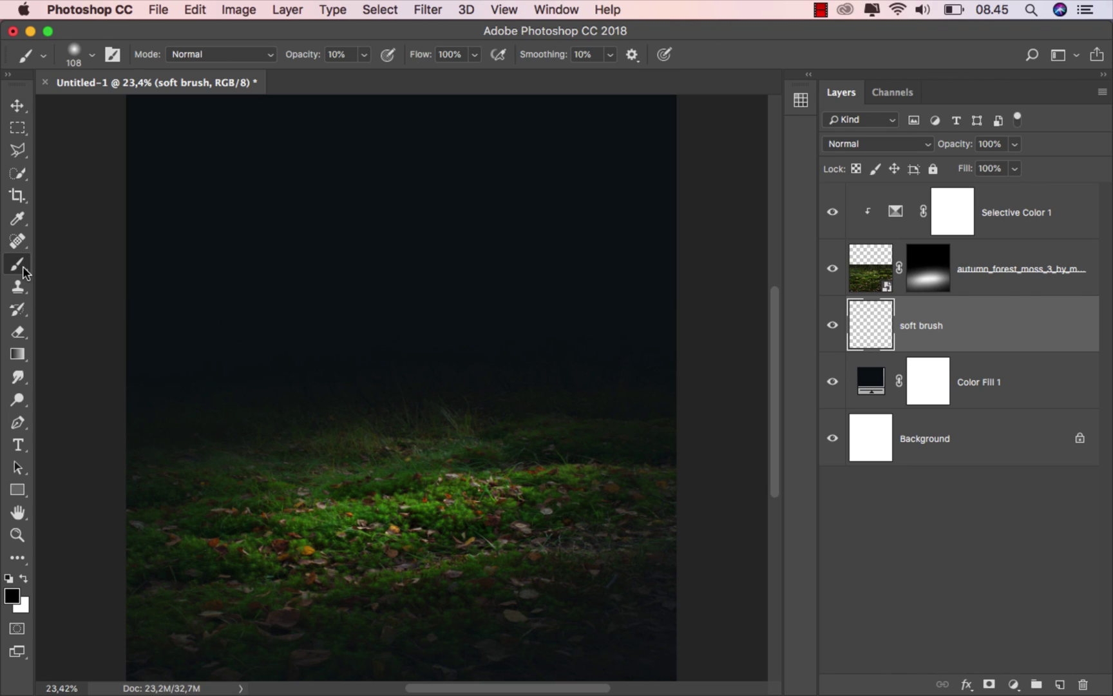
right_click(232, 297)
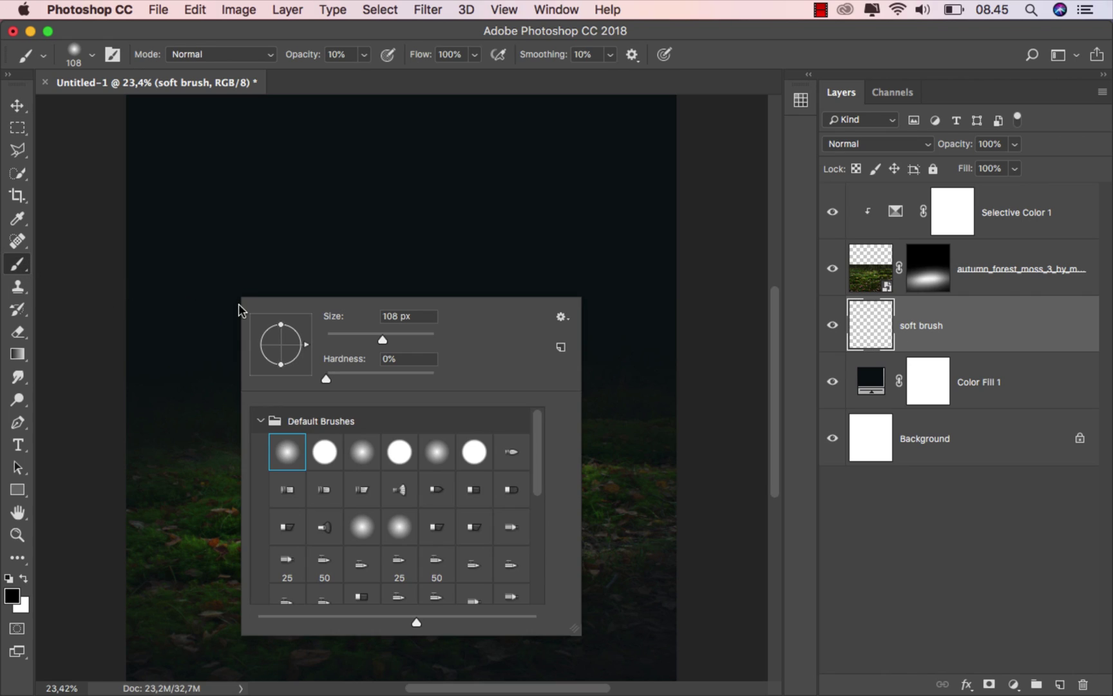
left_click(401, 333)
left_click(364, 54)
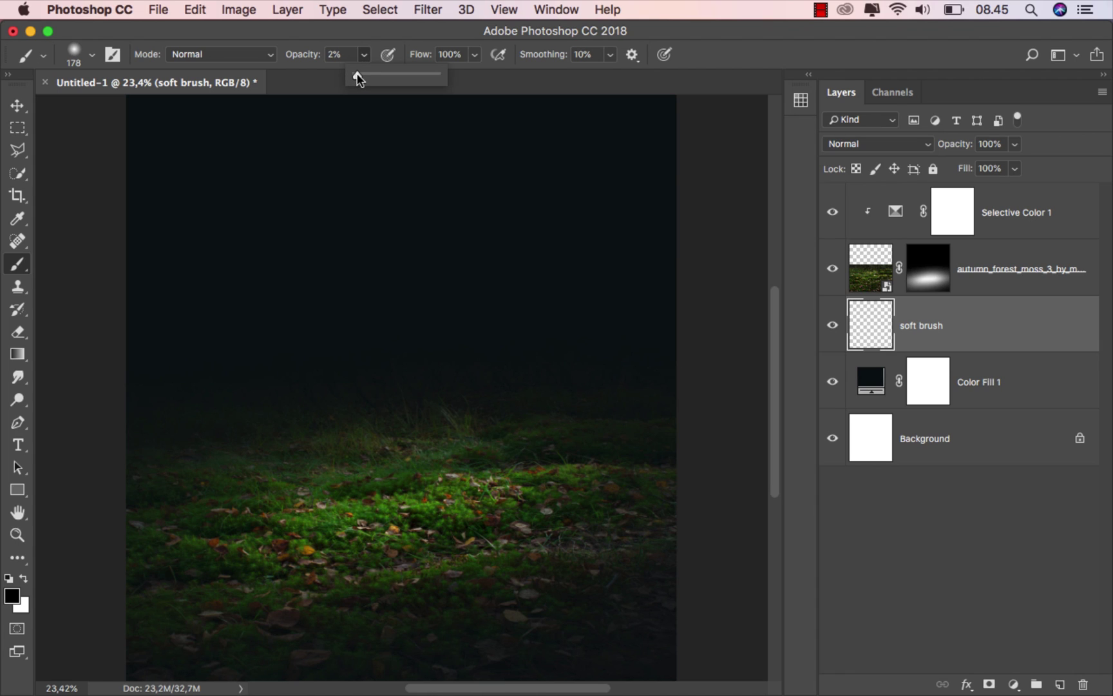
left_click(362, 53)
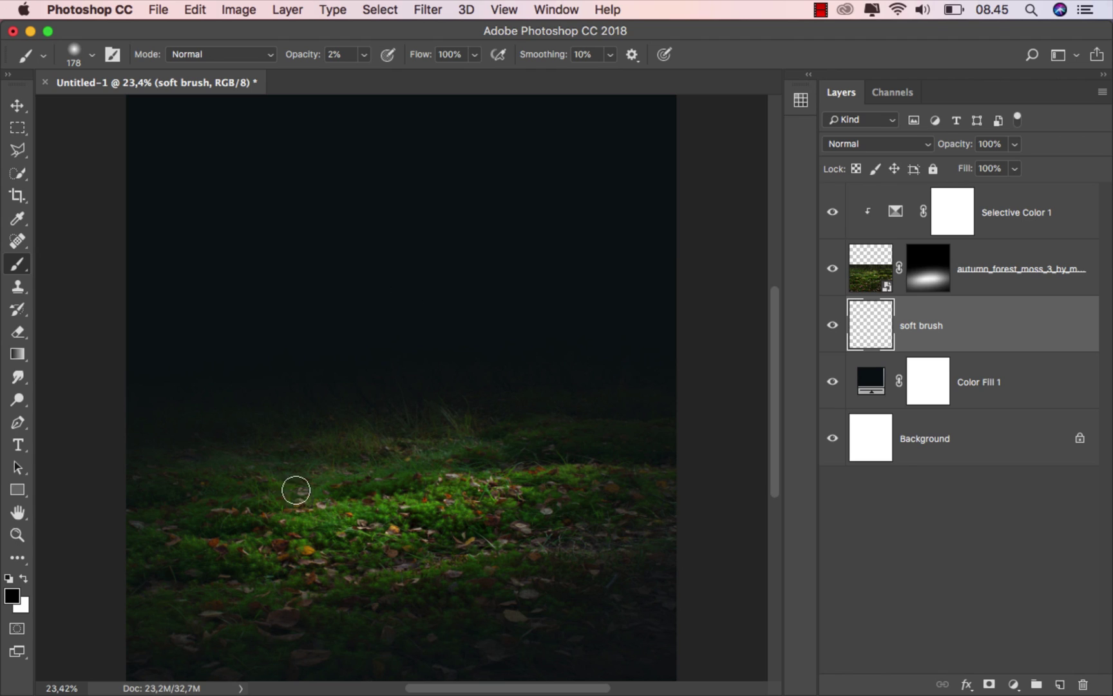
Sample the dark olive colour #292a1f from the grass at the moss's upper edge as the foreground colour
left_click(15, 602)
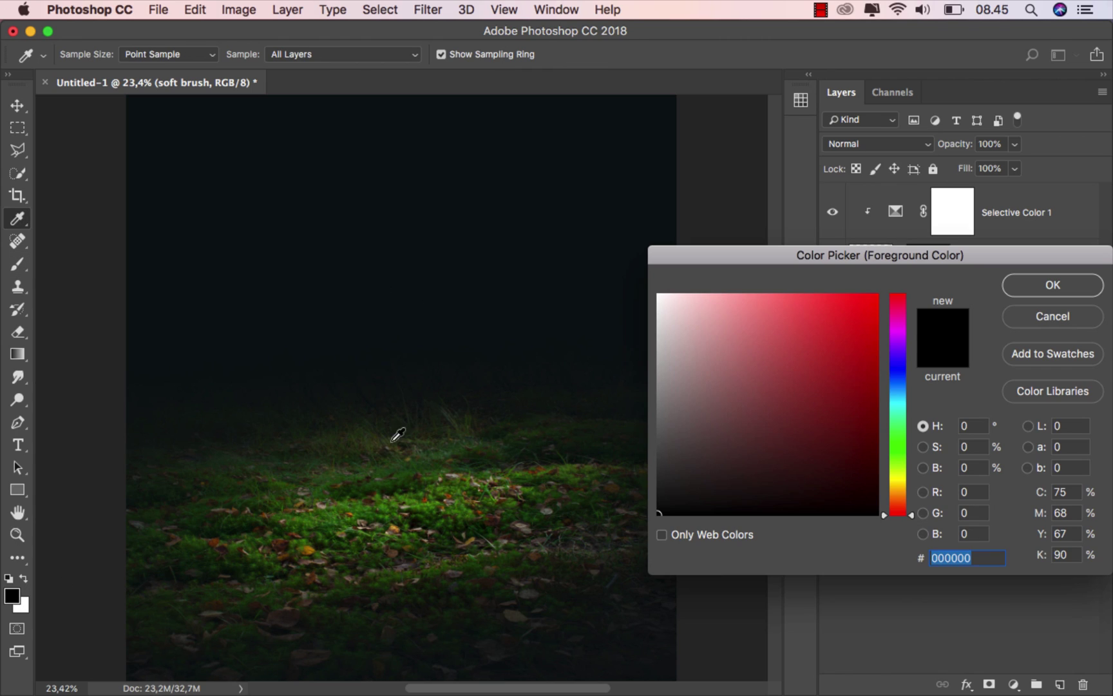
left_click(444, 428)
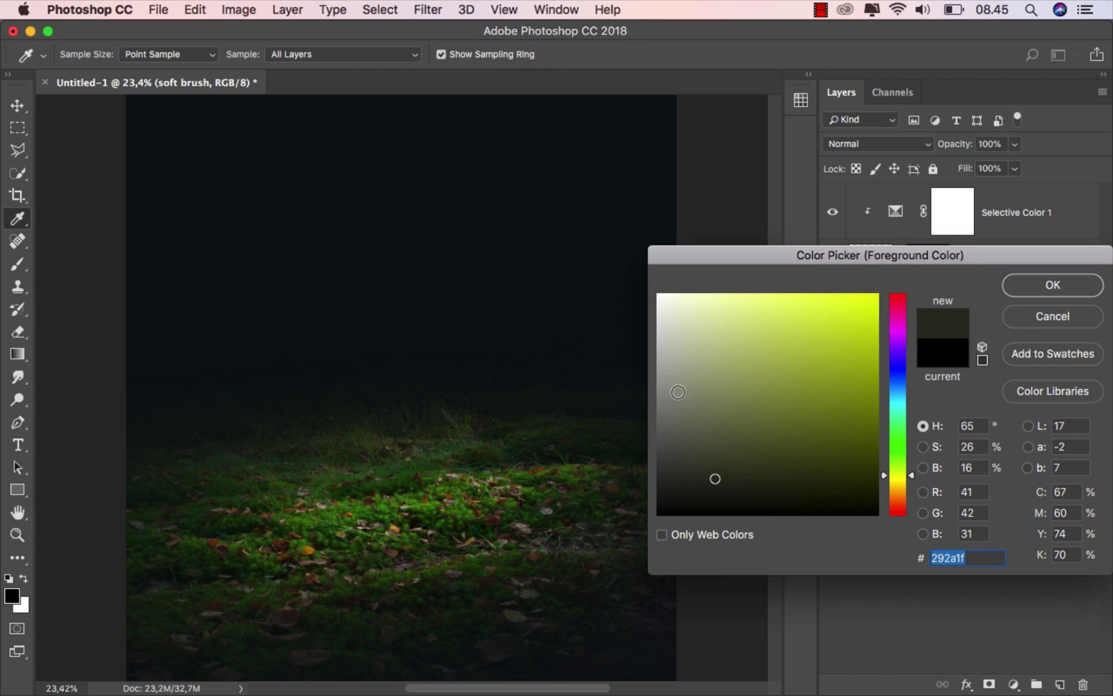
left_click(1052, 286)
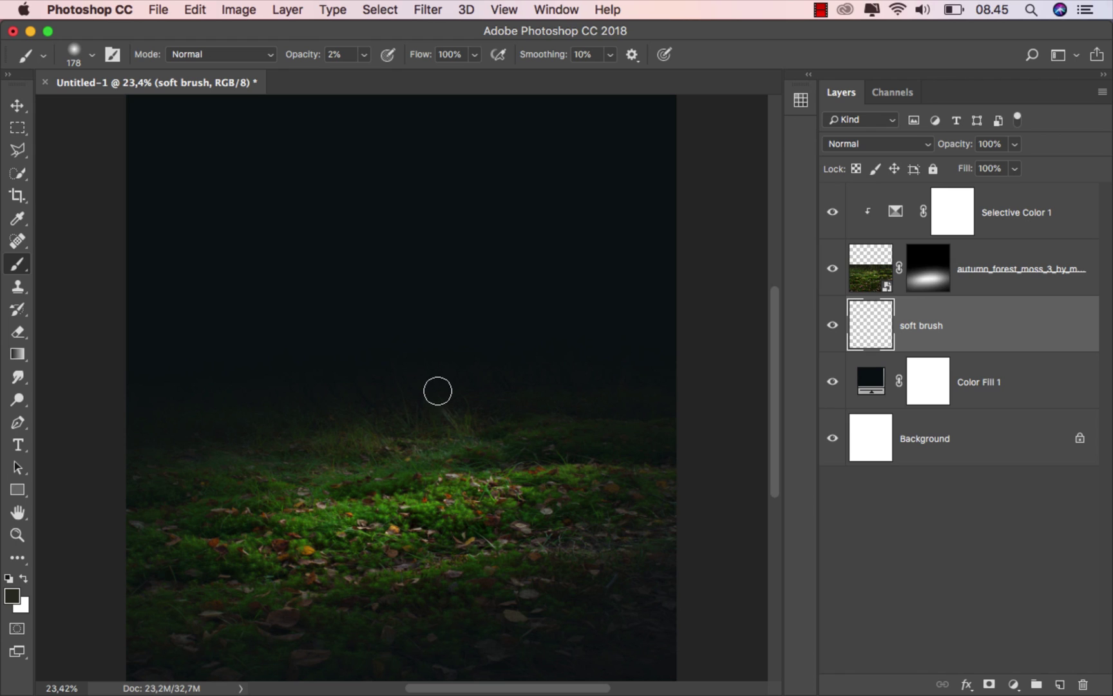
Enlarge the brush to 1300 px, paint a faint glow over the dark area above the moss, and compare it with the layer hidden
key("bracketright")
key("bracketright")
key("bracketright")
key("bracketright")
key("bracketright")
key("bracketright")
key("bracketright")
key("bracketright")
key("bracketright")
key("bracketright")
key("bracketright")
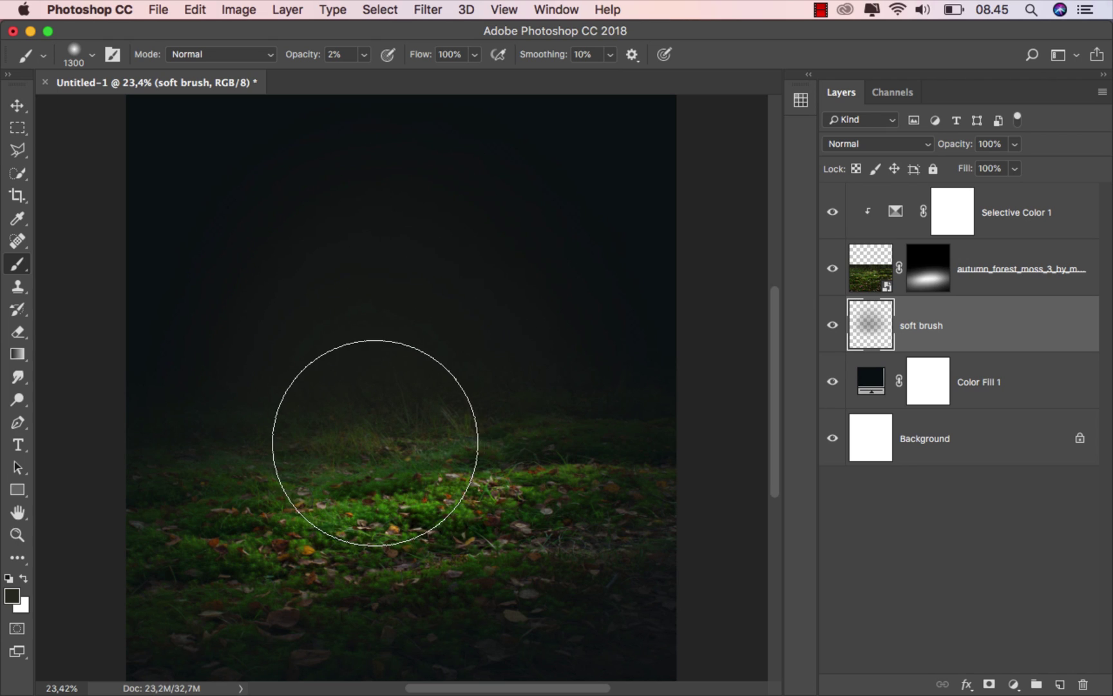
left_click(832, 326)
left_click(831, 326)
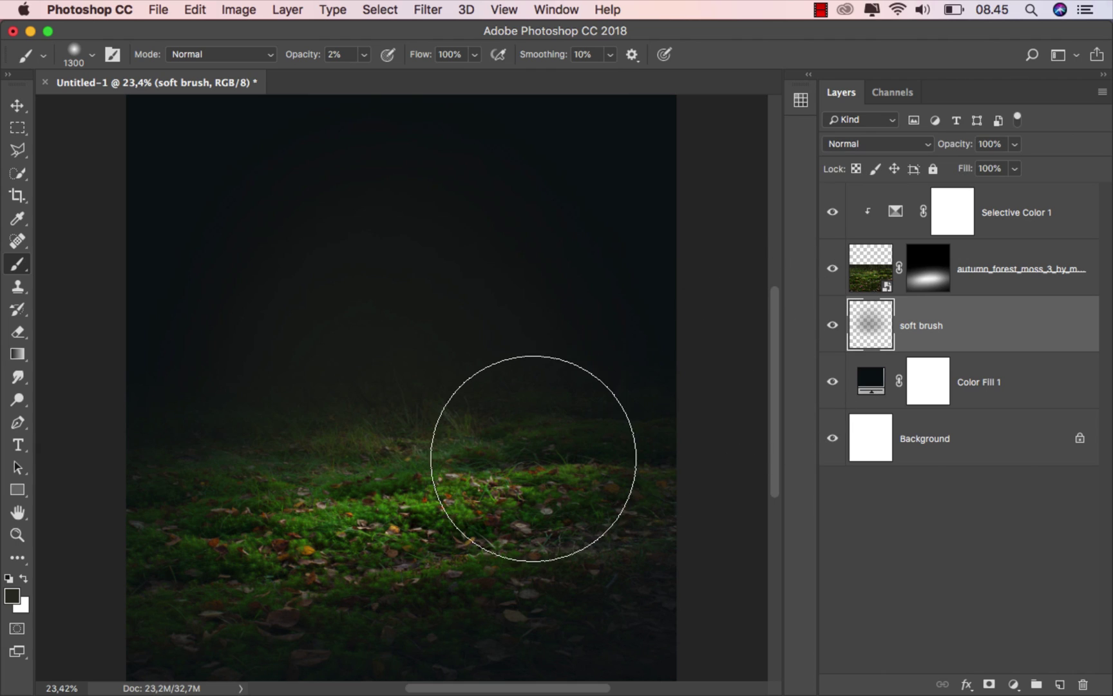
Enlarge the brush to 1500 px, build up the glow above the grass, and compare the image with the soft brush layer hidden and shown
scroll(522, 463, "down", 1)
key("bracketright")
key("bracketright")
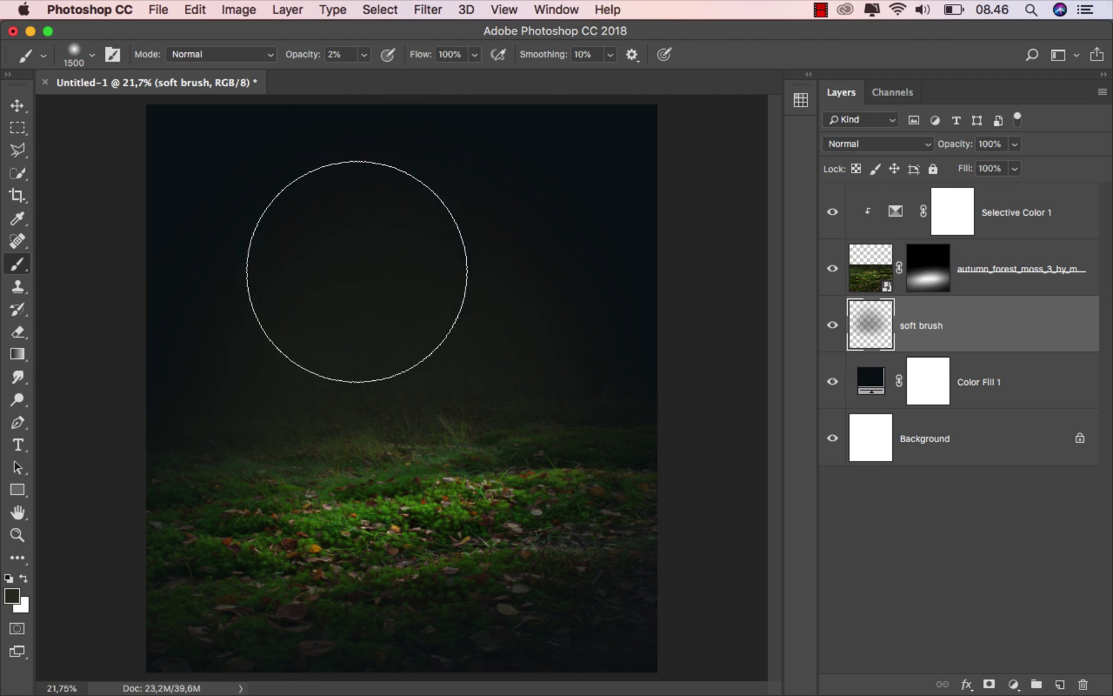
mouse_move(436, 416)
left_mouse_down()
mouse_move(483, 430)
mouse_move(446, 444)
mouse_move(364, 425)
left_mouse_up()
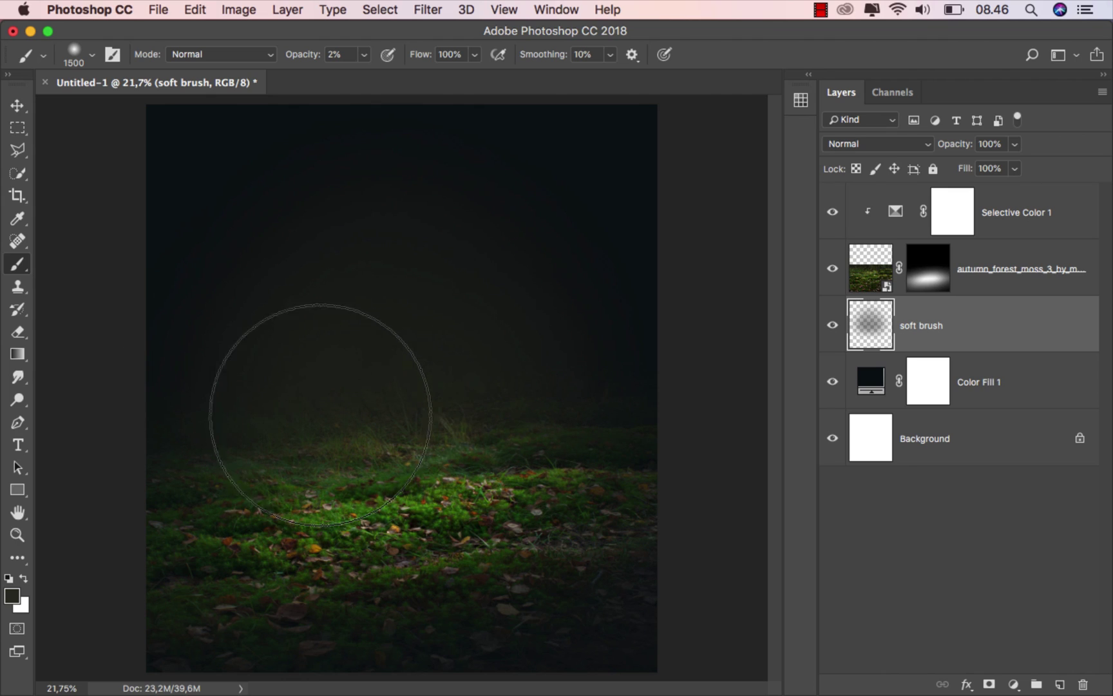
left_click(19, 105)
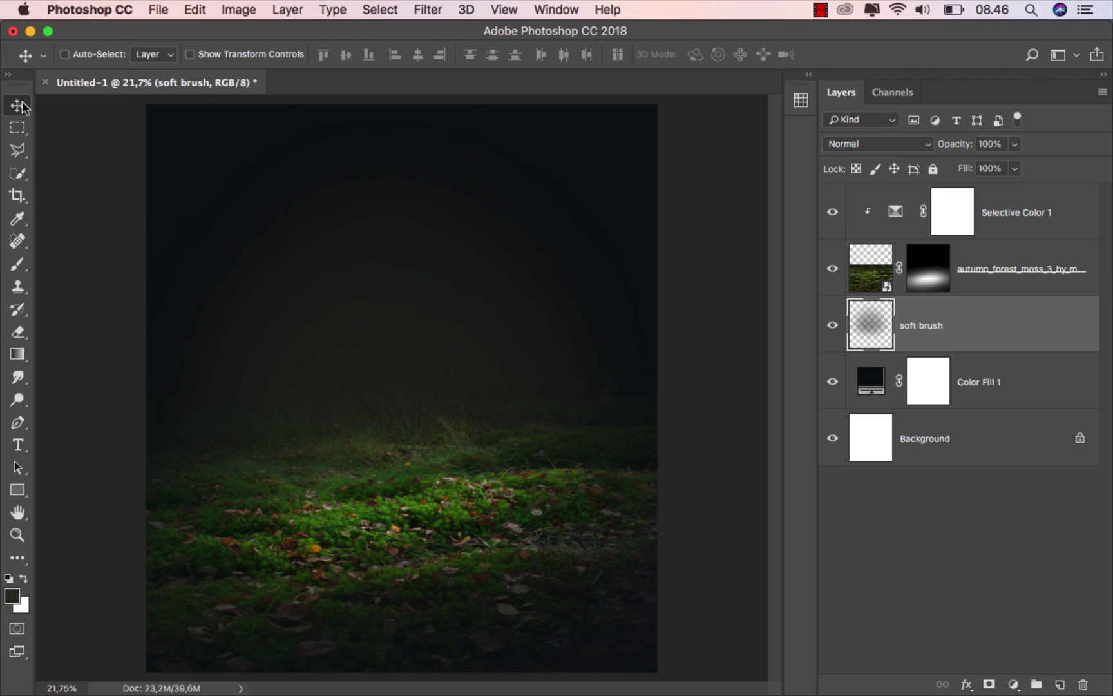
left_click(835, 329)
left_click(835, 329)
scroll(470, 402, "up", 1)
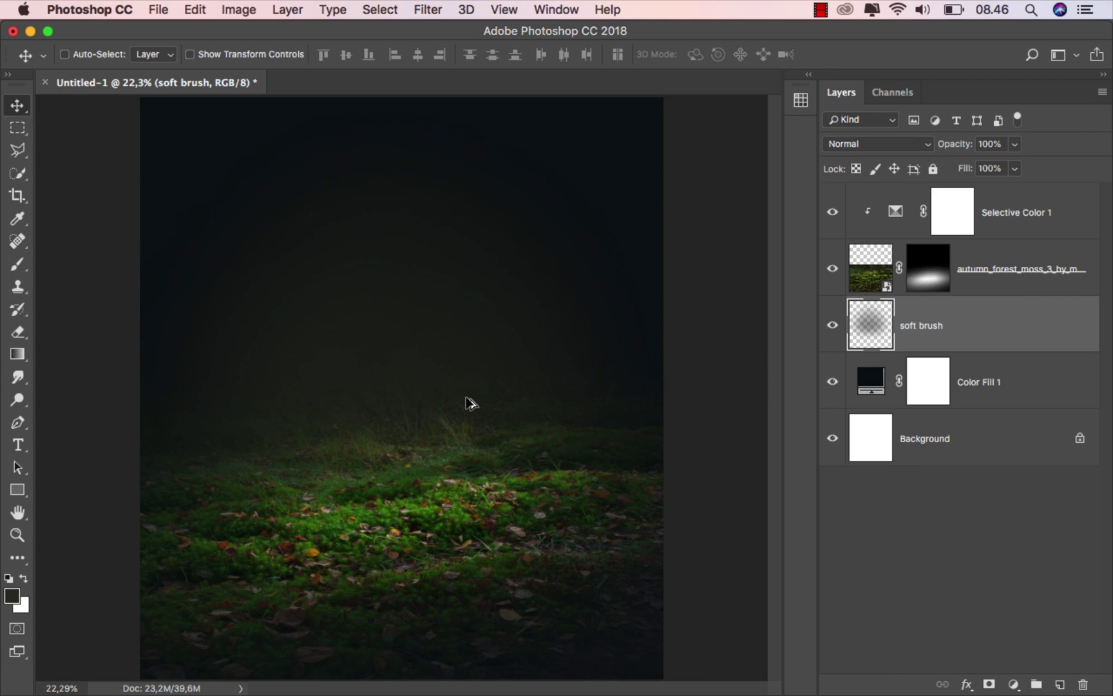
scroll(471, 403, "down", 1)
Make Selective Color 1 the active layer and open the pre-cut streetlights PSD from the STOCK IMAGES folder
left_click(1026, 212)
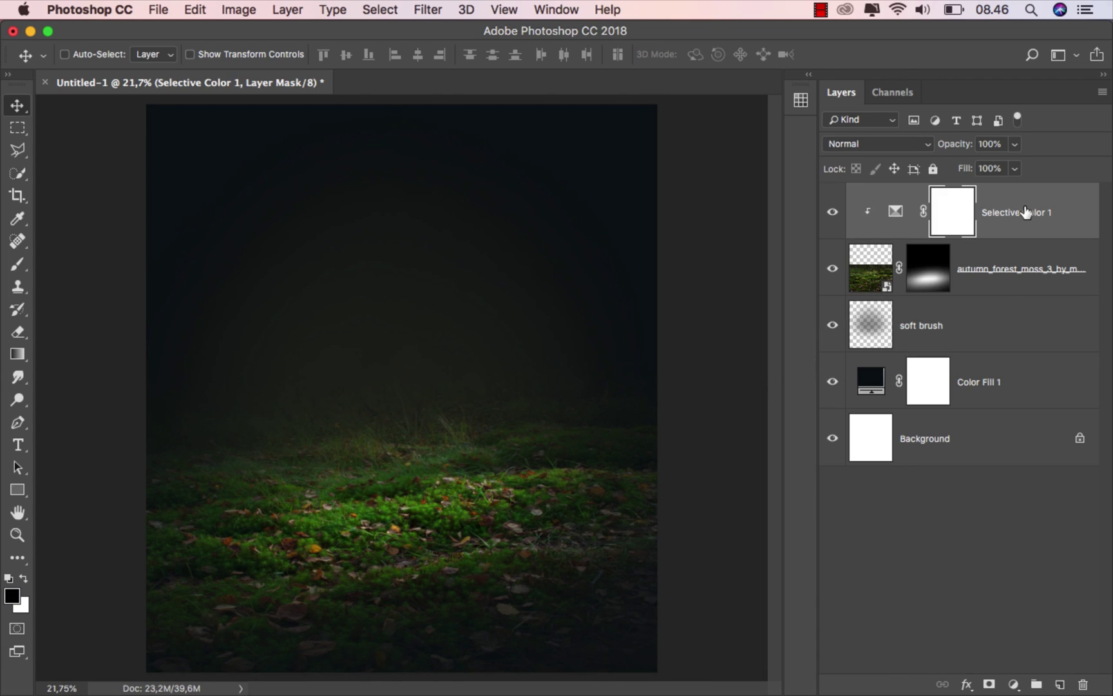
left_click(159, 13)
left_click(203, 47)
left_click(673, 192)
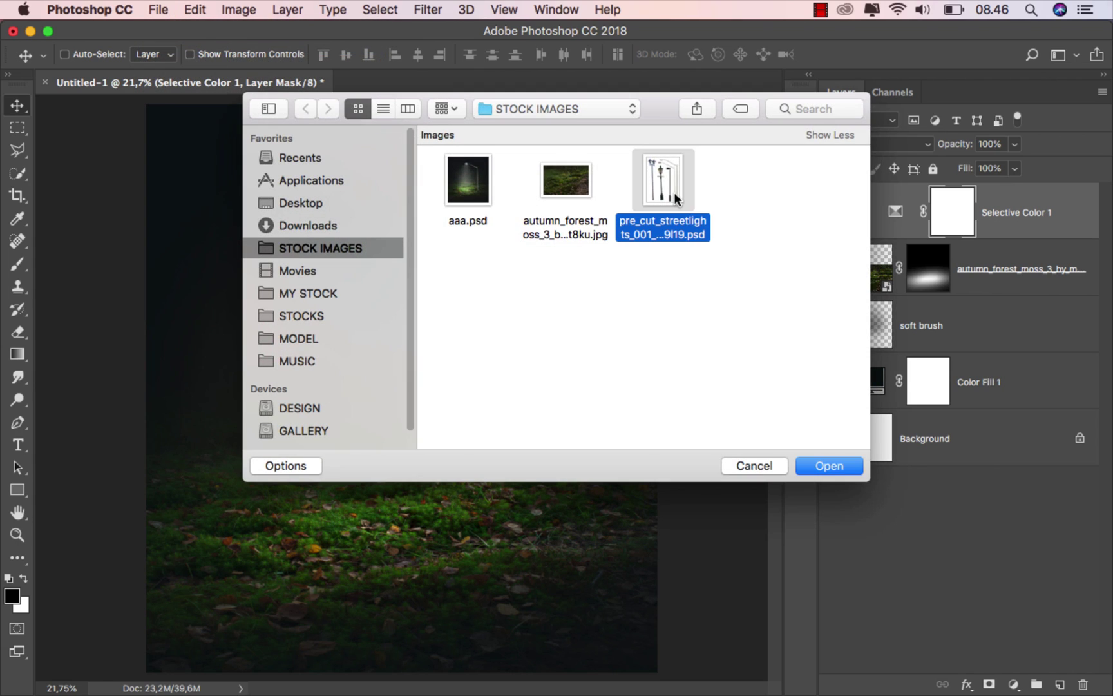
left_click(827, 465)
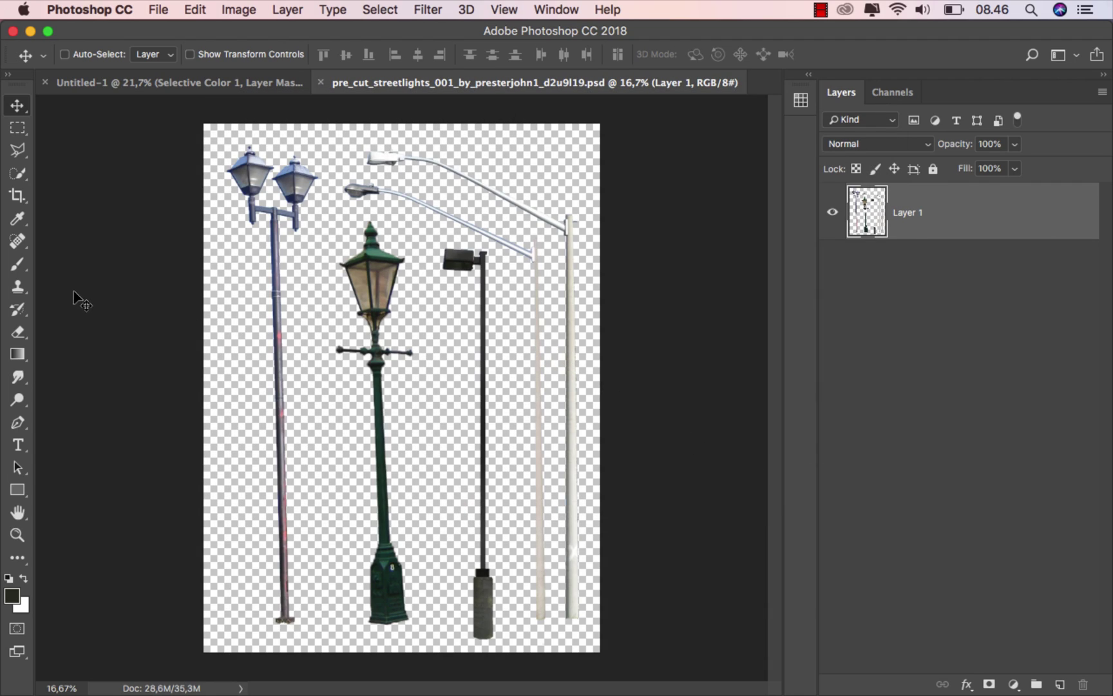
Select the shorter of the two curved-arm streetlights with a freehand Lasso outline around its lamp, arm and pole
left_click(22, 151)
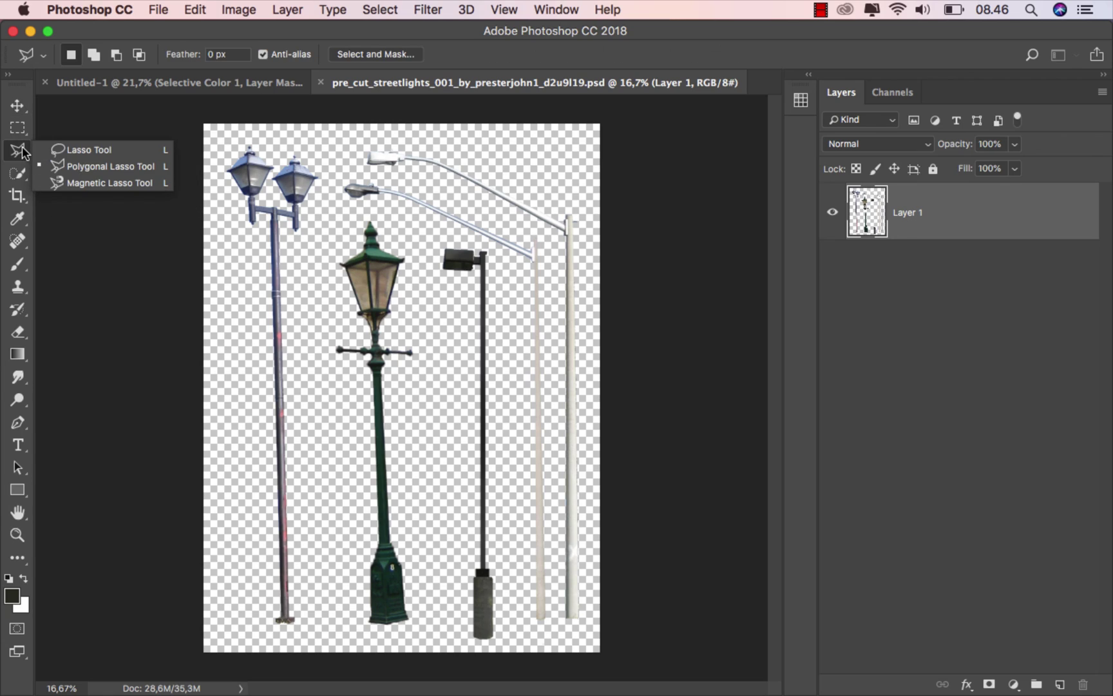
left_click(54, 153)
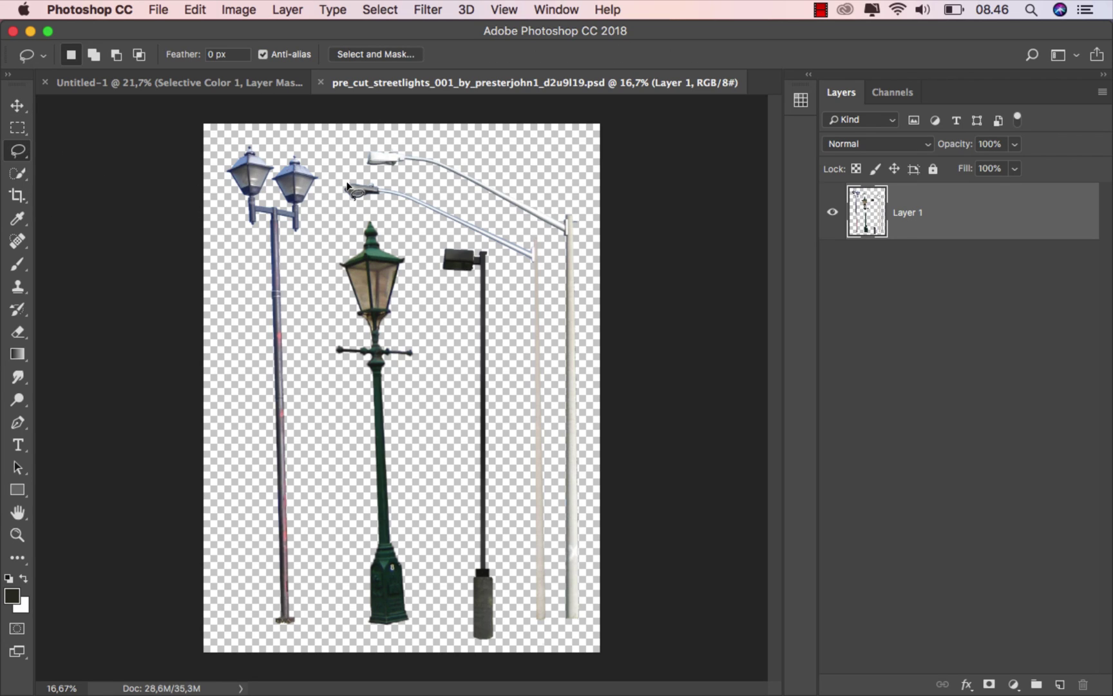
mouse_move(341, 174)
left_mouse_down()
mouse_move(442, 190)
mouse_move(539, 233)
mouse_move(552, 269)
mouse_move(552, 397)
left_mouse_up()
mouse_move(552, 475)
left_mouse_down()
mouse_move(554, 631)
mouse_move(523, 635)
mouse_move(510, 562)
mouse_move(506, 261)
mouse_move(386, 211)
mouse_move(337, 207)
mouse_move(330, 188)
left_mouse_up()
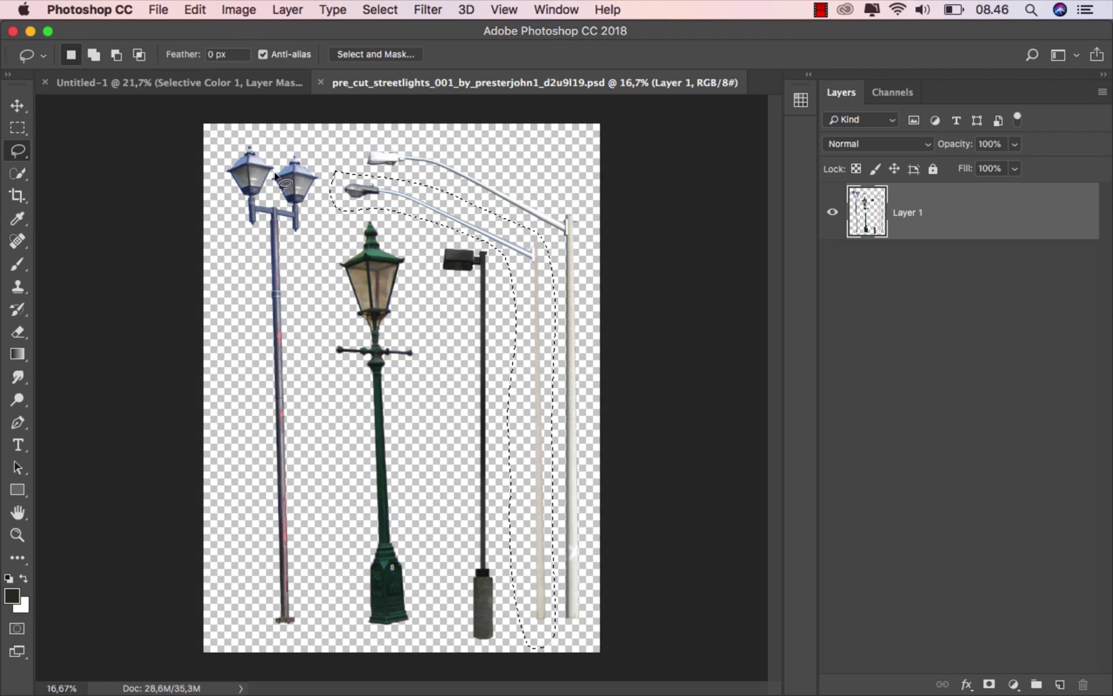
Move the selected streetlight into the Untitled-1 scene as the topmost layer
left_click(18, 105)
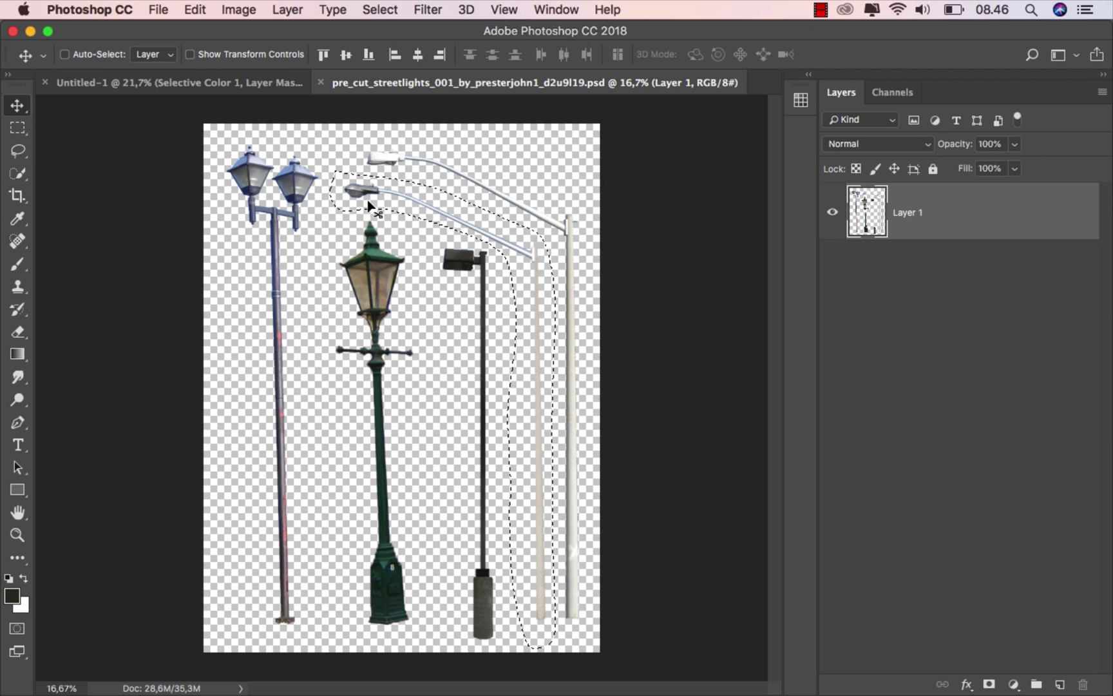
mouse_move(372, 196)
left_mouse_down()
mouse_move(267, 174)
mouse_move(157, 81)
left_mouse_up()
left_click_drag(420, 245, 421, 245)
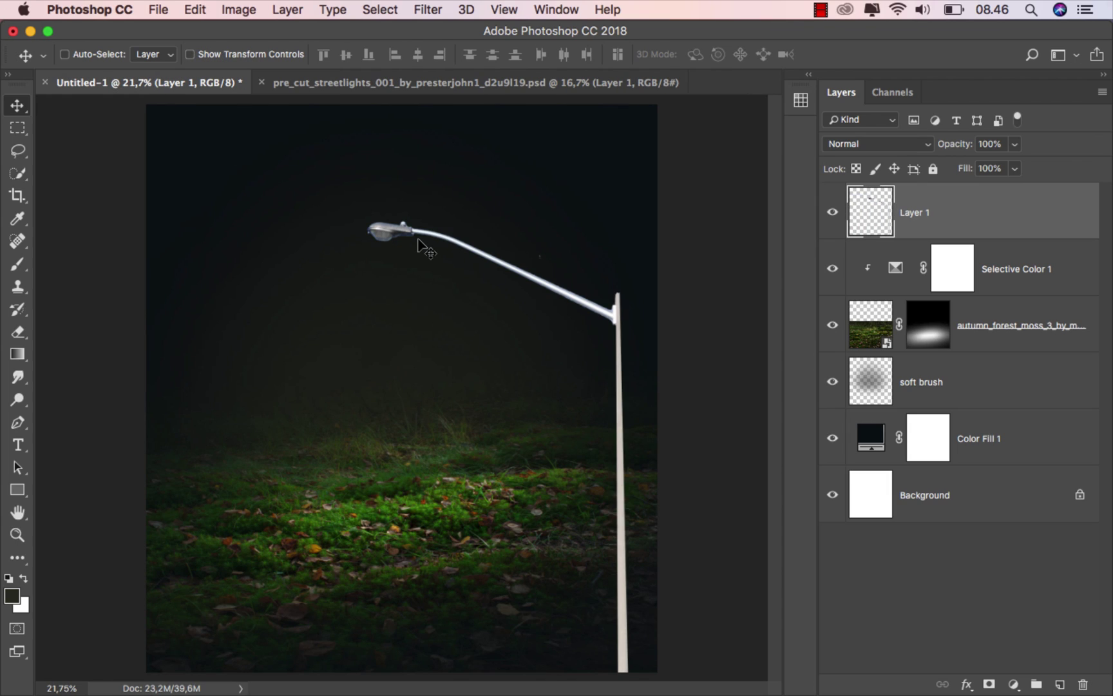
Convert the streetlight layer to a smart object and shift the streetlight up and left in the scene
right_click(943, 213)
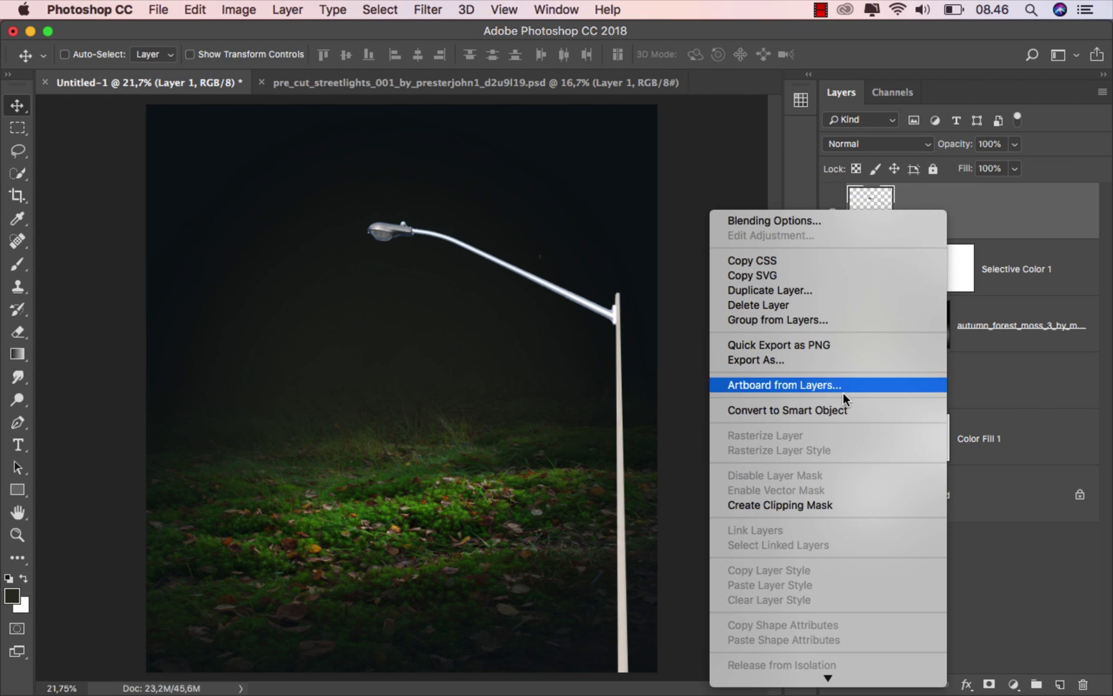
left_click(850, 411)
left_click_drag(567, 322, 449, 207)
Scale the streetlight to about 71% width and 64% height, with its pole base standing on the moss
key("super+t")
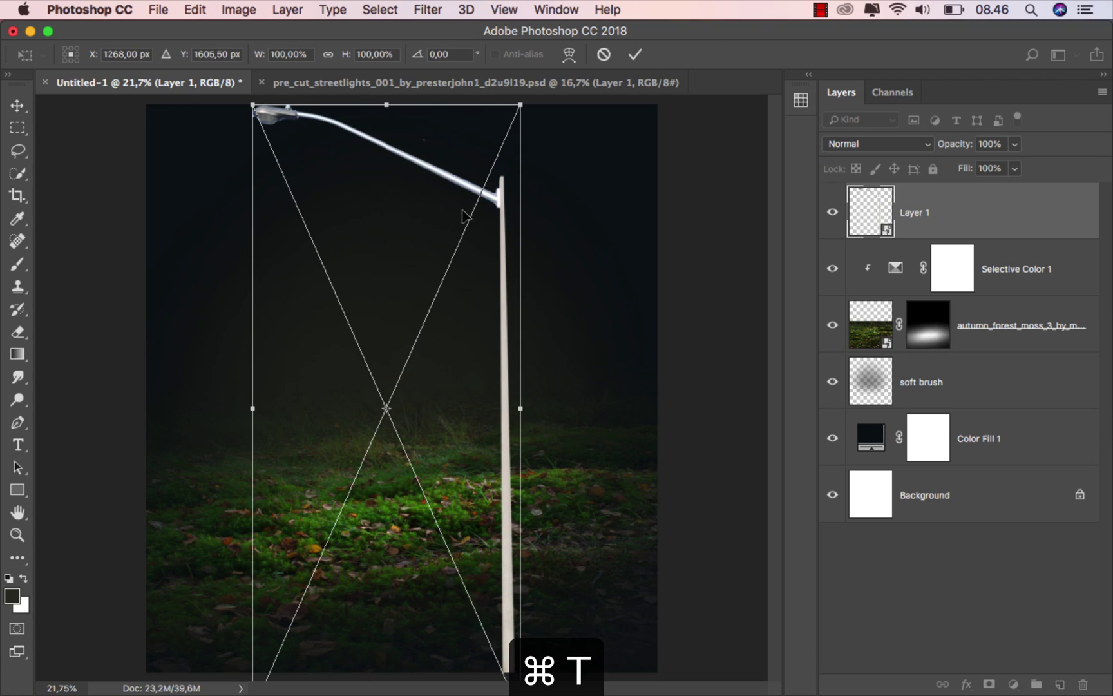
left_click_drag(522, 105, 476, 244)
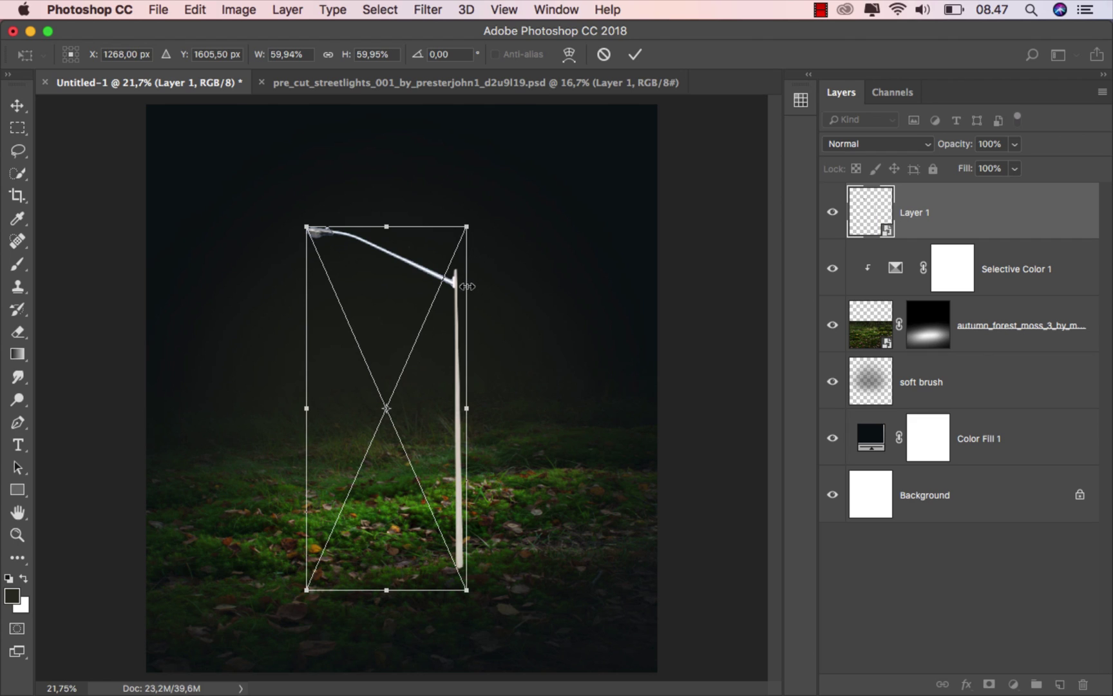
scroll(463, 379, "down", 1)
left_click_drag(422, 343, 445, 323)
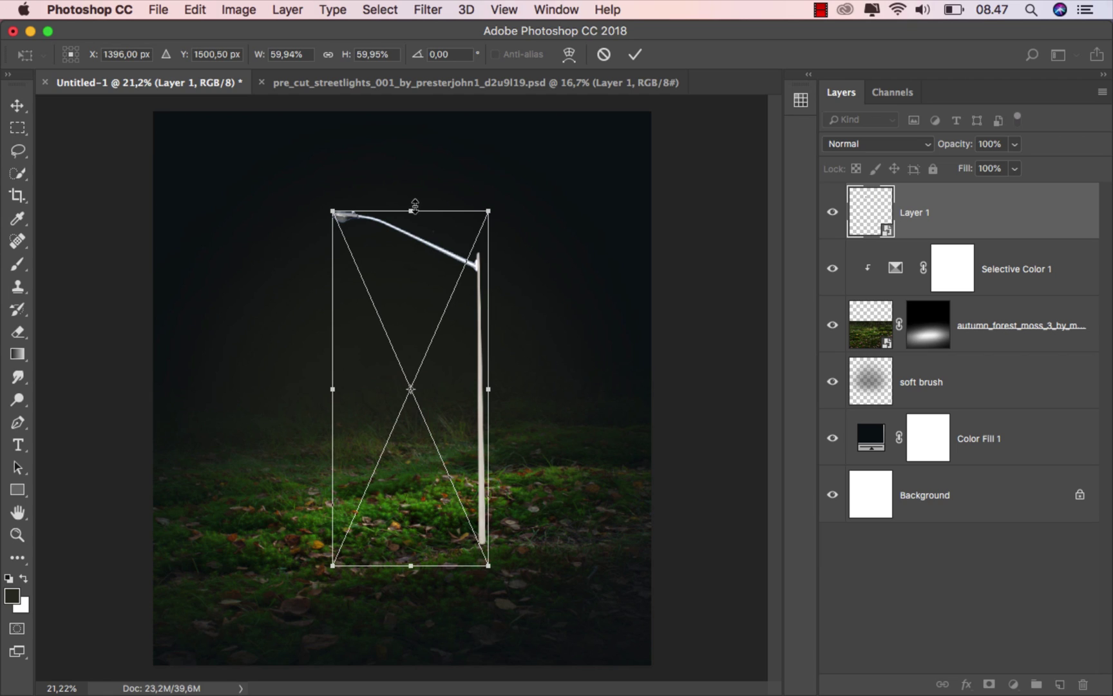
left_click_drag(415, 204, 417, 182)
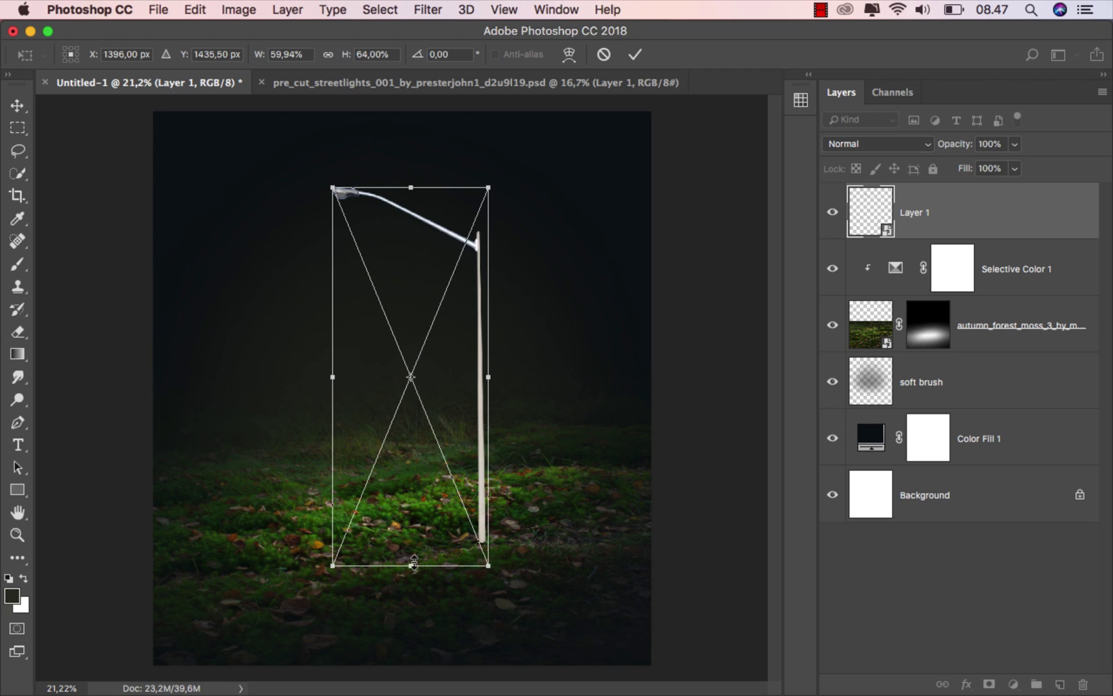
left_click_drag(414, 562, 414, 560)
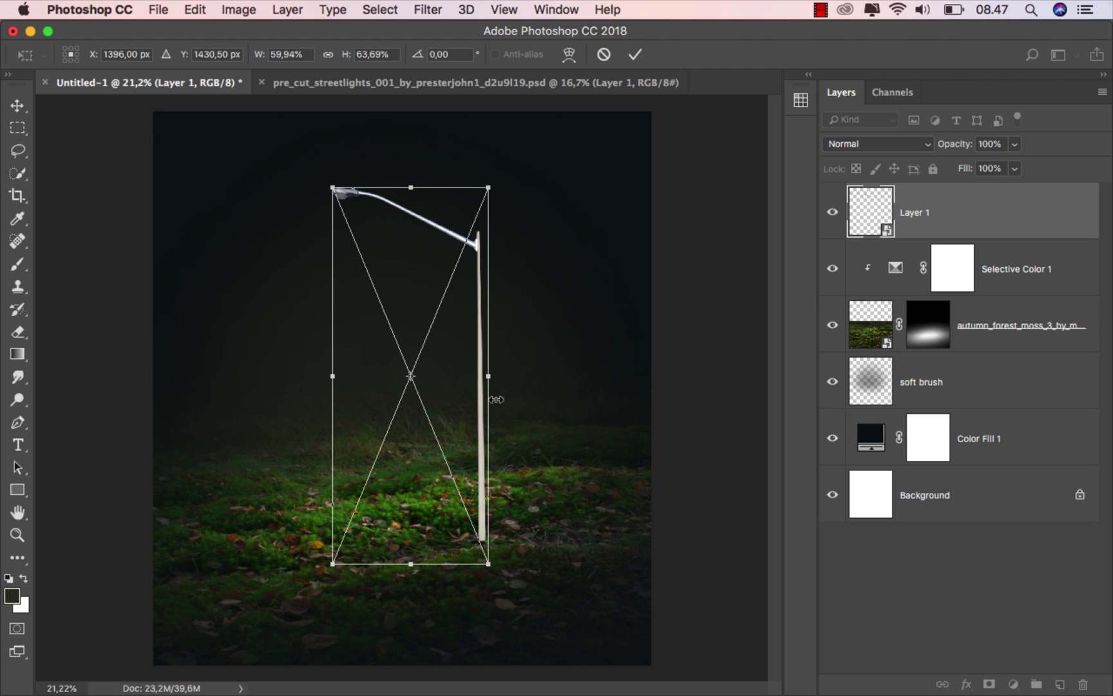
left_click_drag(490, 377, 519, 377)
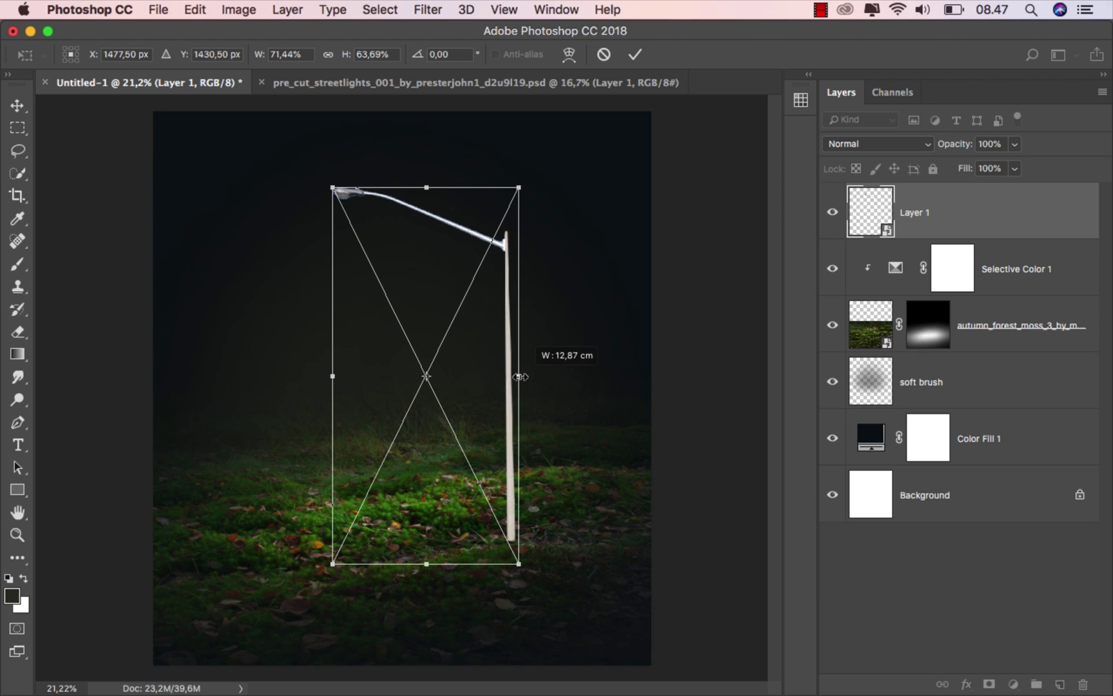
left_click(635, 54)
Shift the streetlight slightly to the right in the scene and rename its layer "street lamp"
left_click_drag(420, 262, 448, 260)
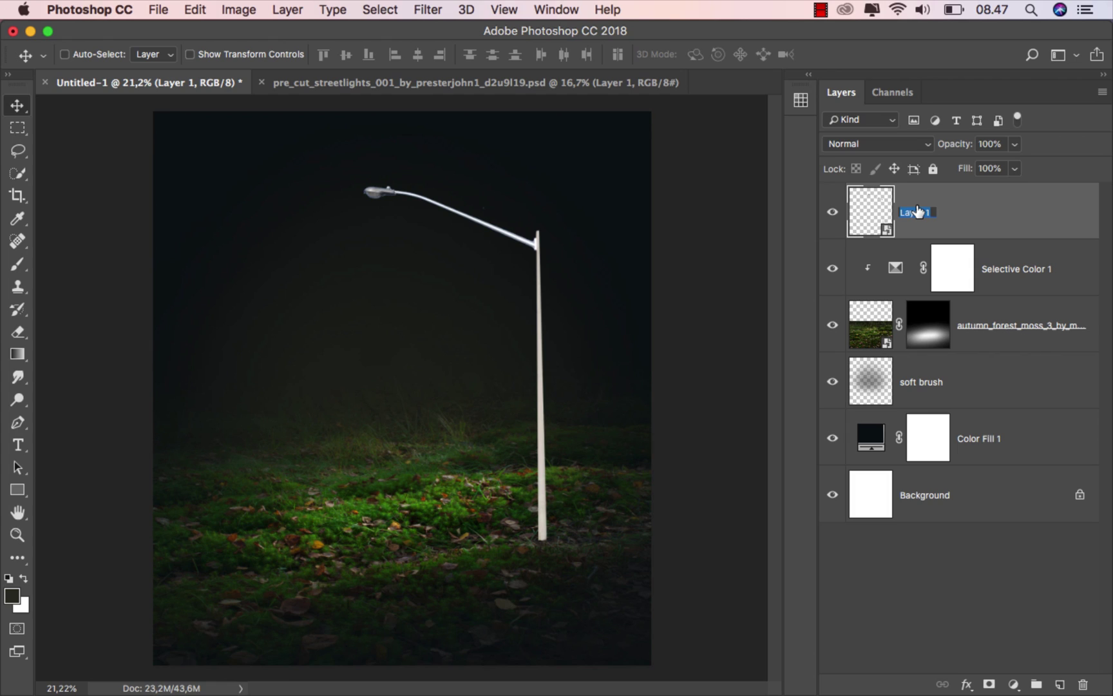
type("street lamp")
key("Return")
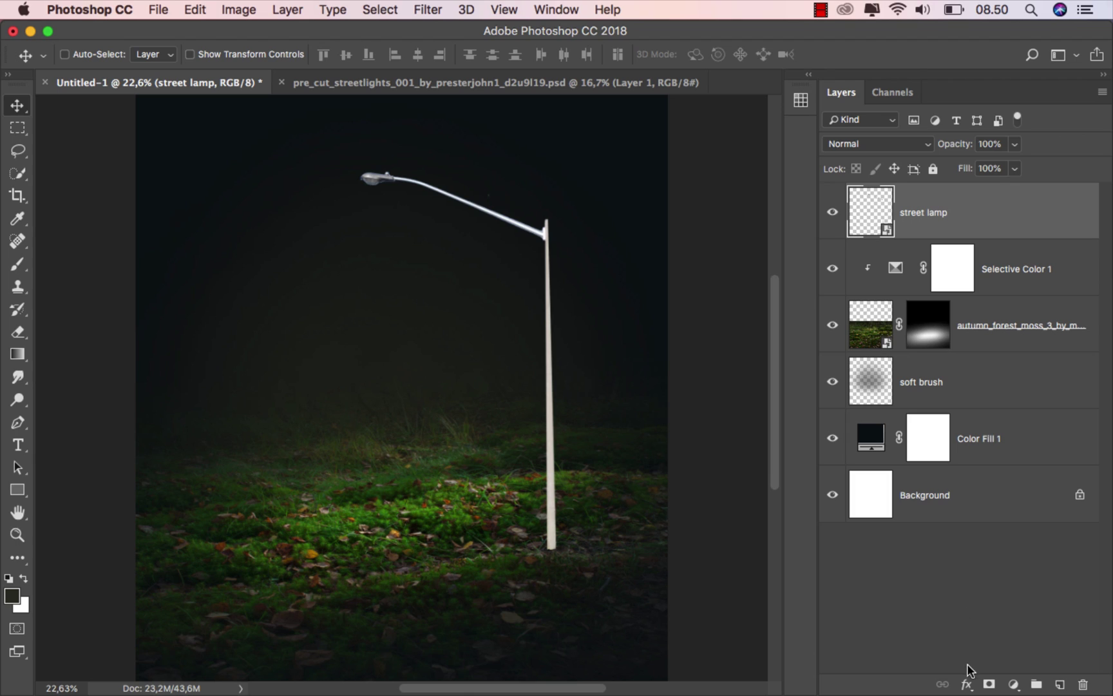
Add a Bevel & Emboss effect to the street lamp layer with a light angle of 174° and an altitude of 53°
left_click(966, 684)
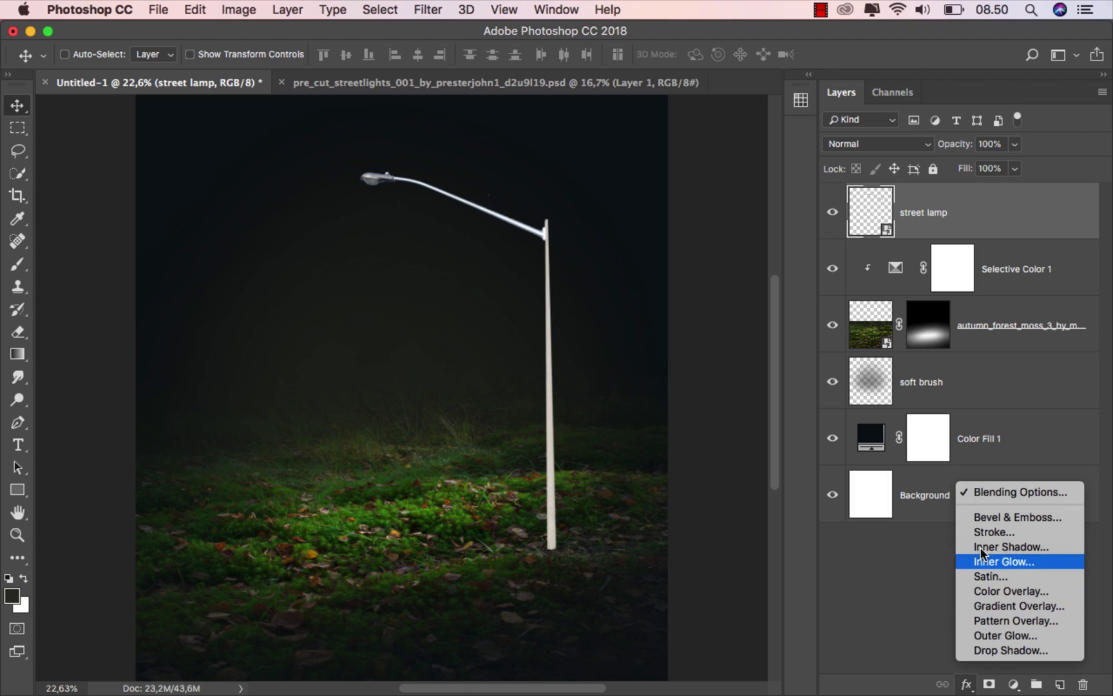
left_click(1020, 491)
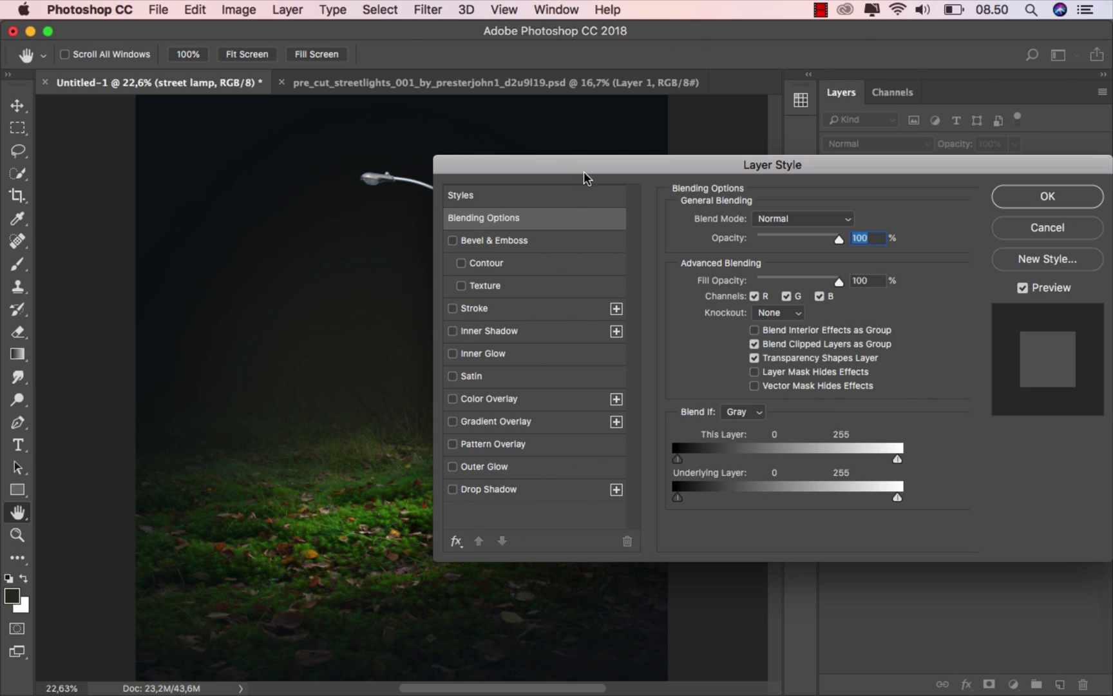
left_click_drag(584, 165, 726, 170)
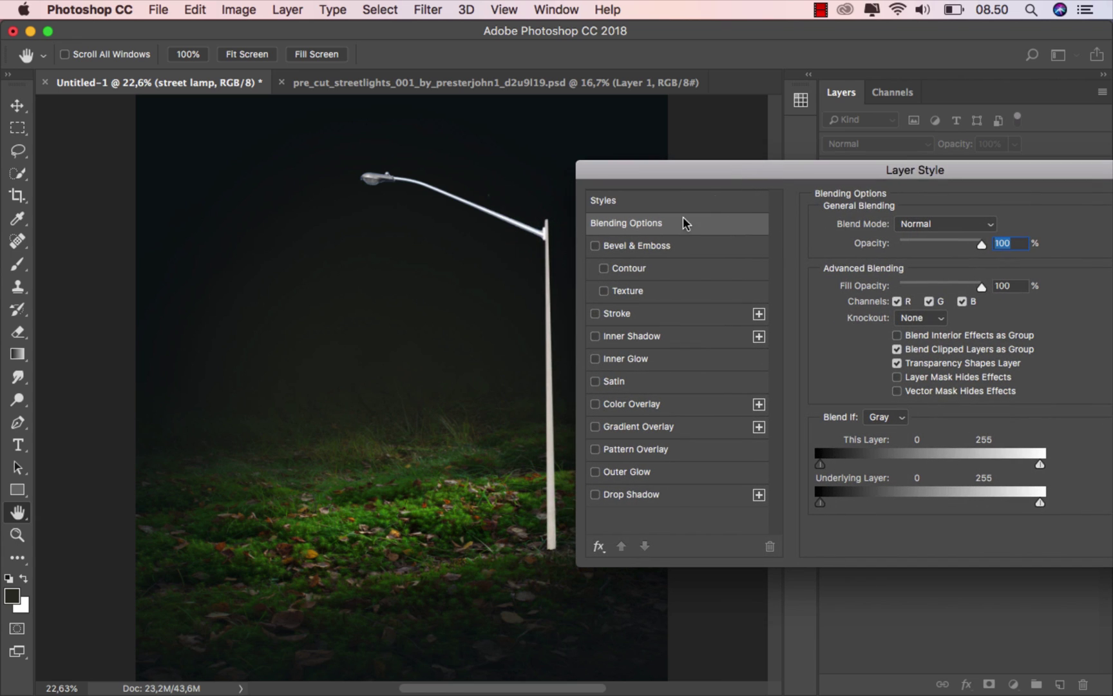
scroll(516, 397, "up", 4)
scroll(530, 430, "up", 1)
left_click_drag(531, 432, 332, 406)
left_click_drag(715, 180, 599, 178)
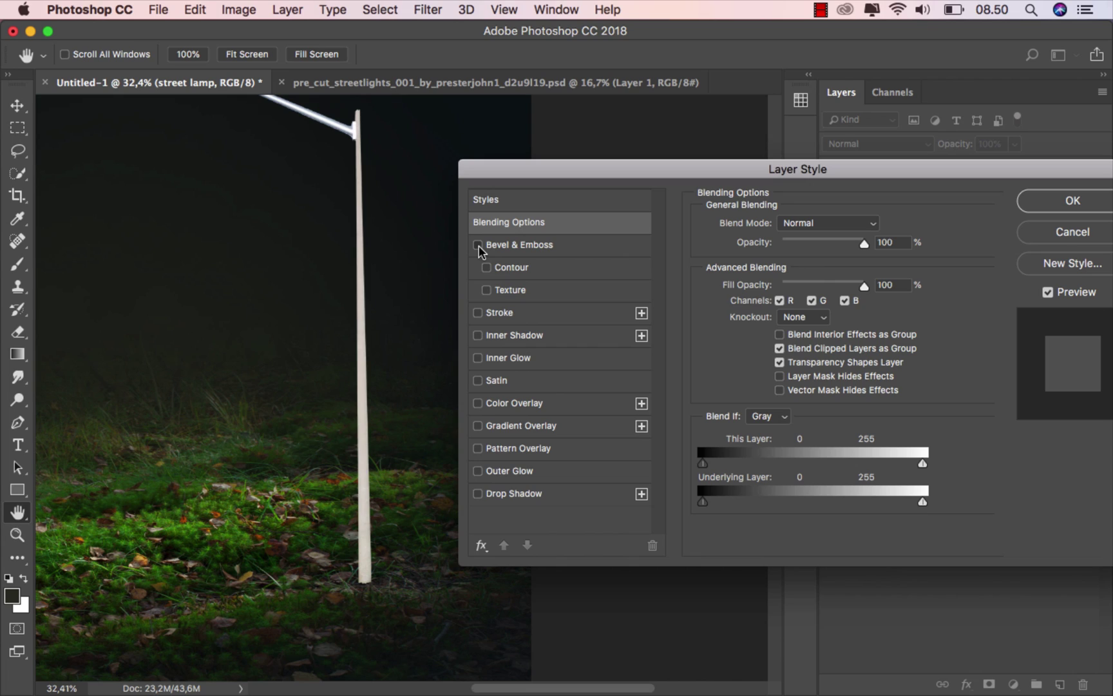
left_click(509, 246)
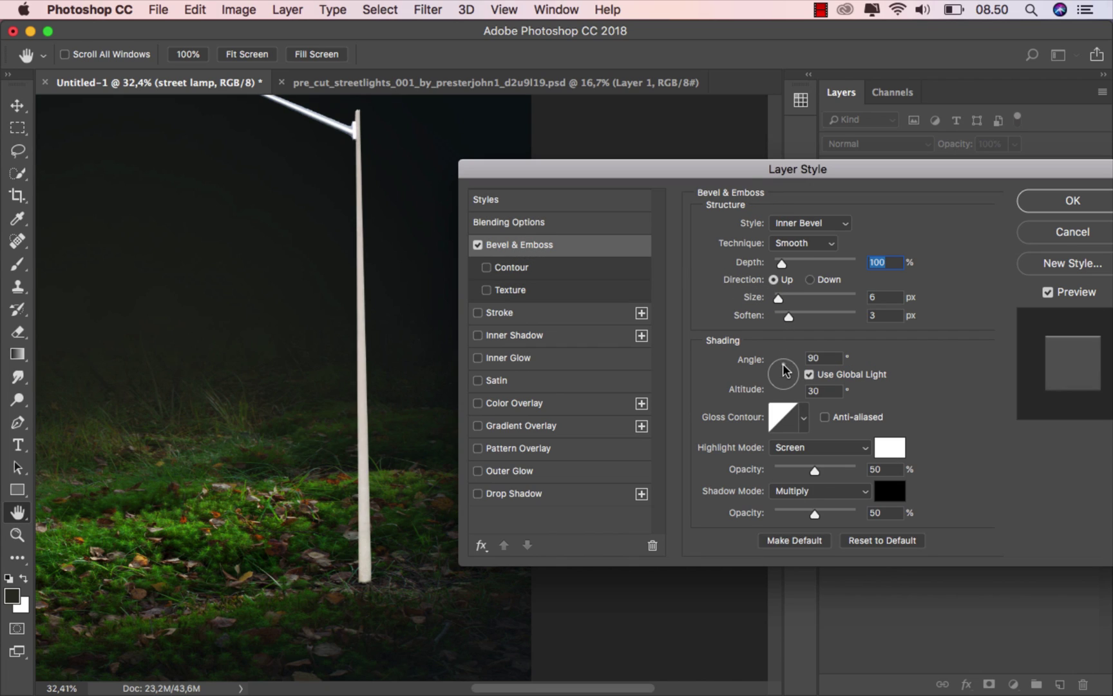
left_click_drag(785, 370, 777, 373)
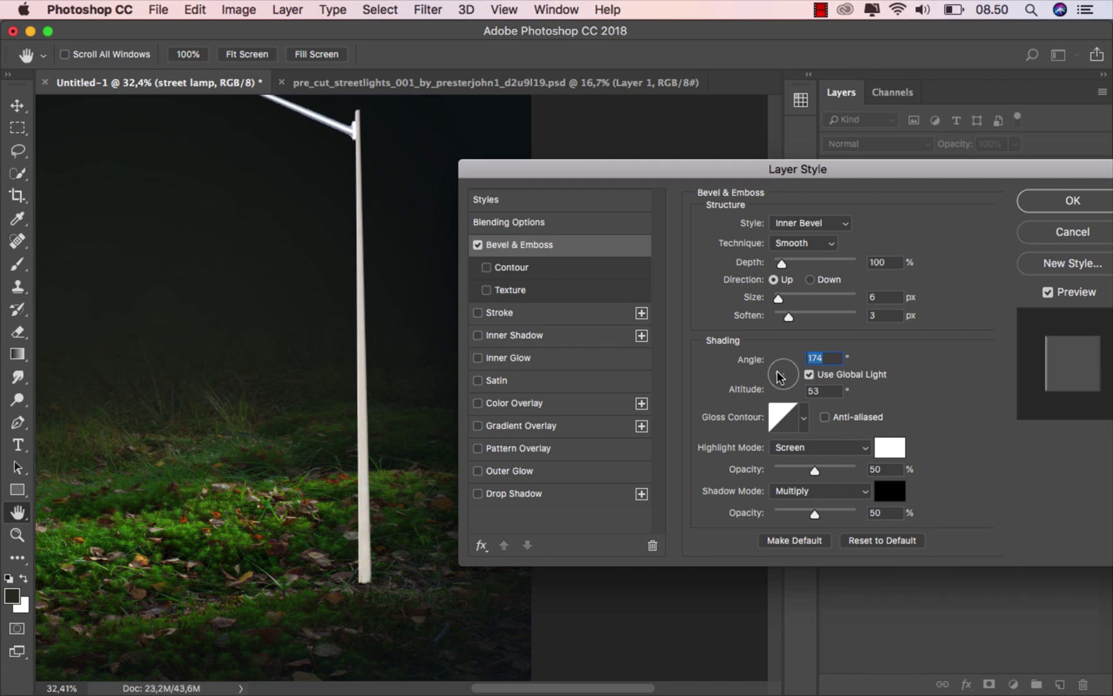
Set the bevel to 625% depth, 27 px size and 16 px soften, apply it and compare the lamp with and without effects
left_click_drag(782, 262, 860, 318)
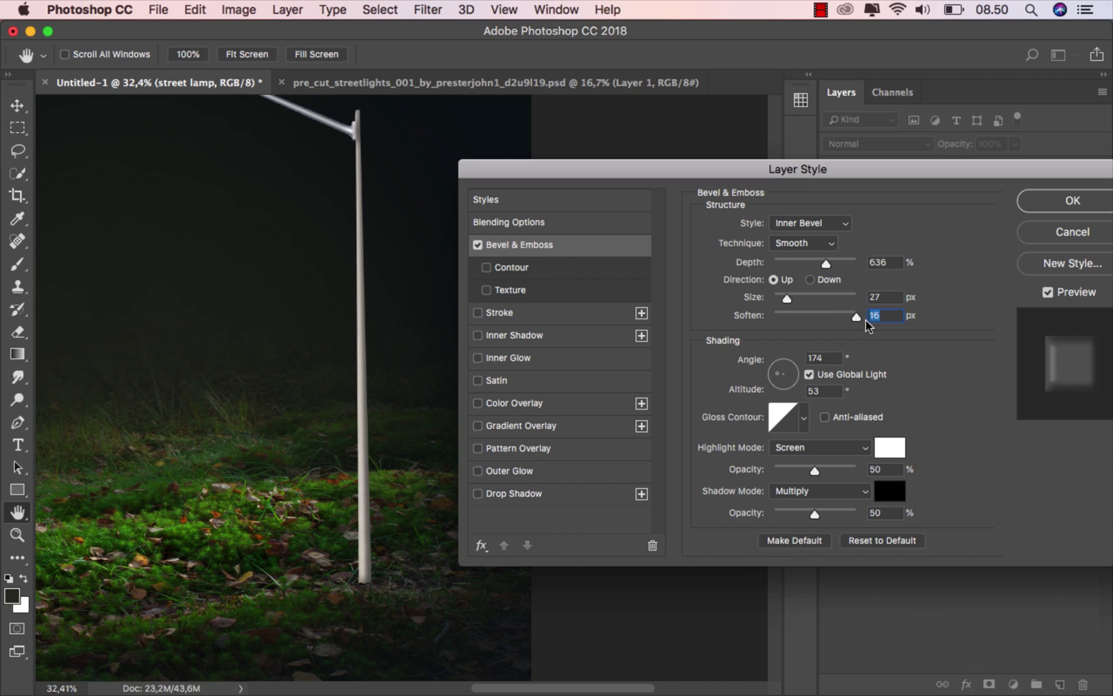
left_click(787, 298)
left_click_drag(820, 267, 844, 264)
left_click(477, 245)
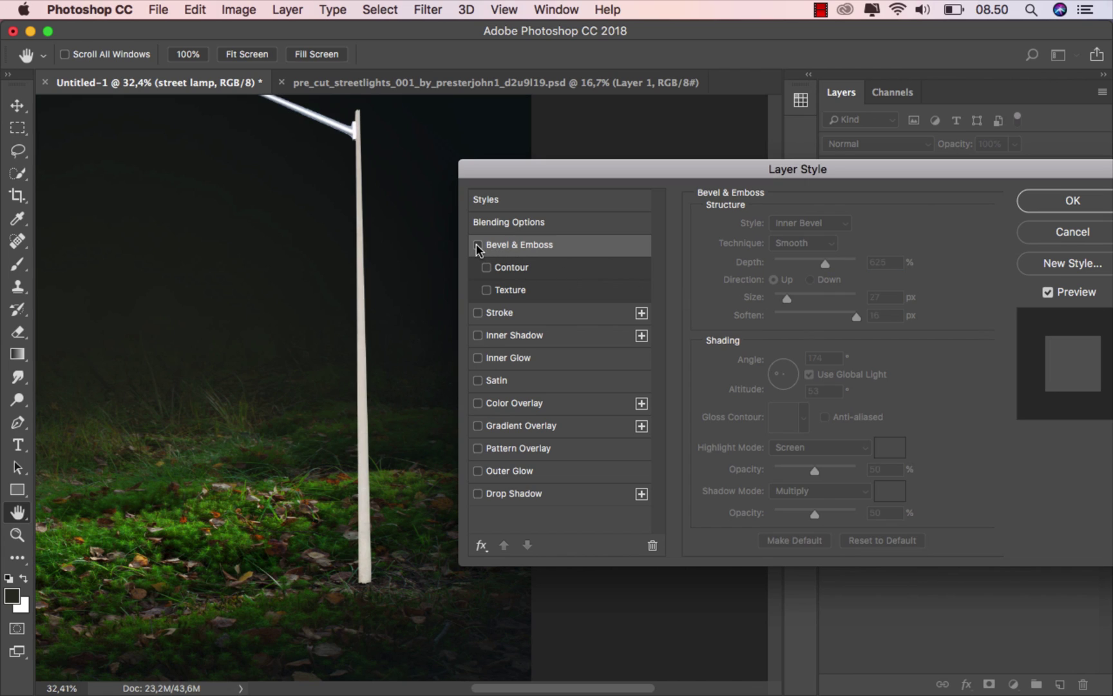
left_click(478, 245)
left_click(477, 244)
left_click(477, 245)
left_click(1061, 200)
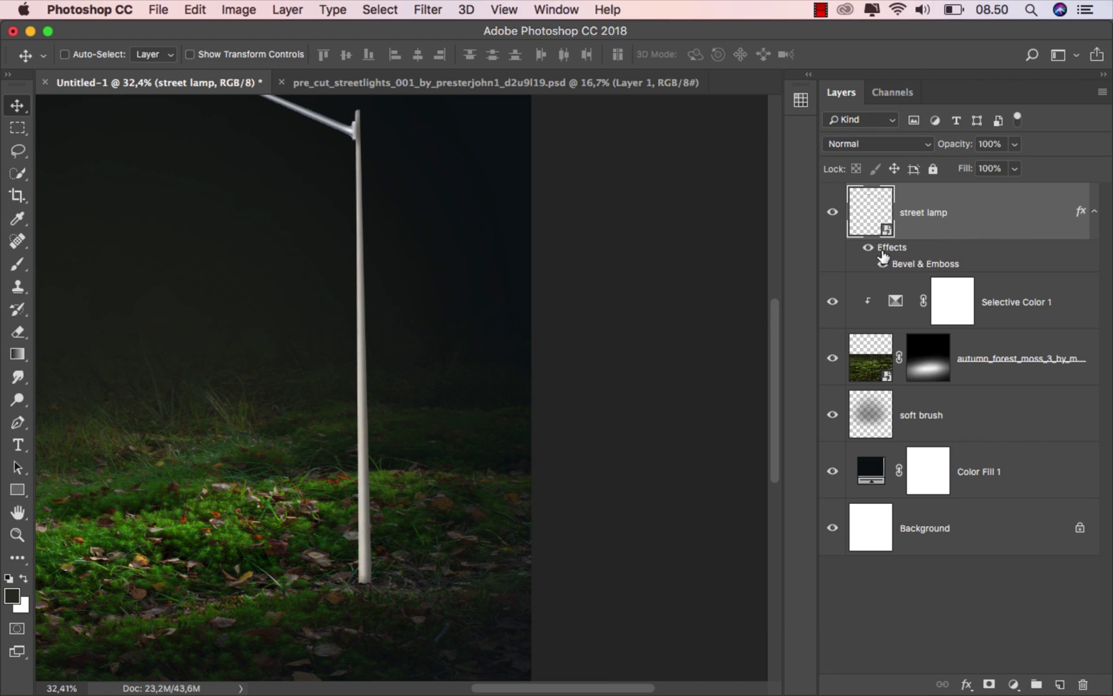
key("super+0")
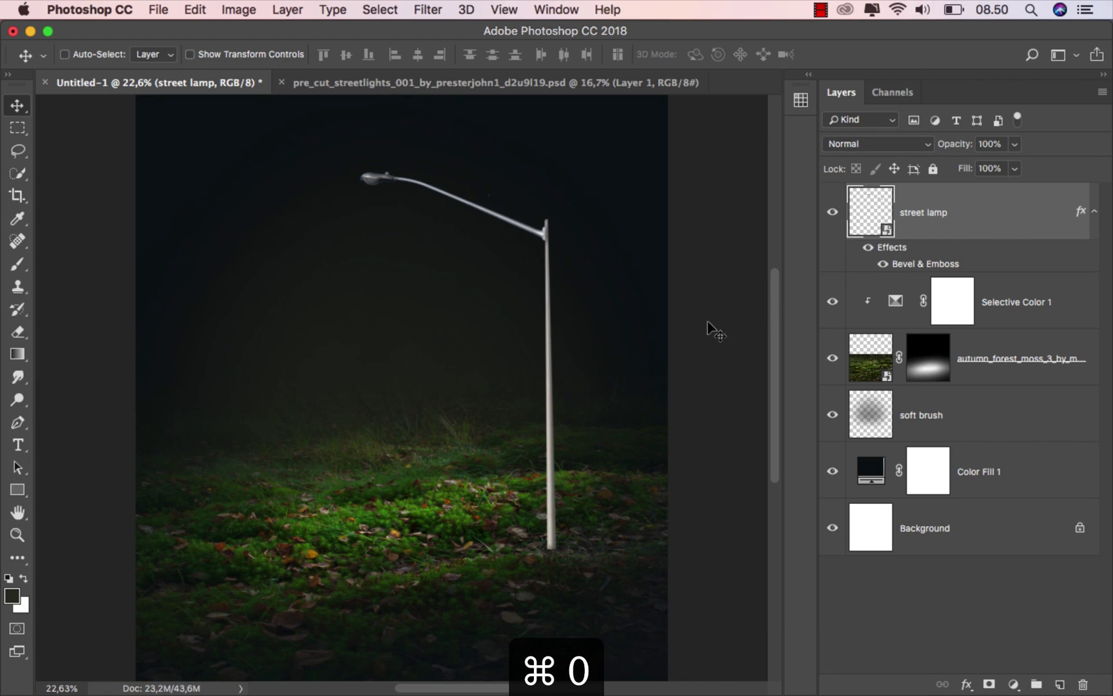
left_click(867, 247)
left_click(868, 247)
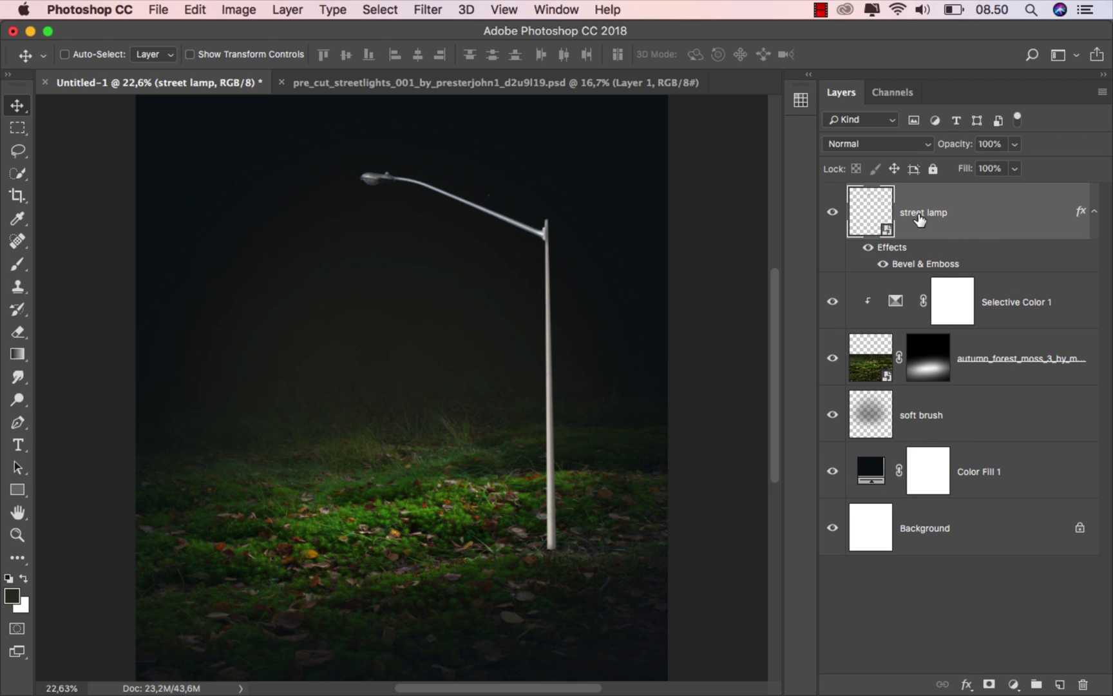
Add a layer mask to the street lamp and hide the pole's lower end using a 27 px hard round black brush at 100% opacity
left_click(988, 683)
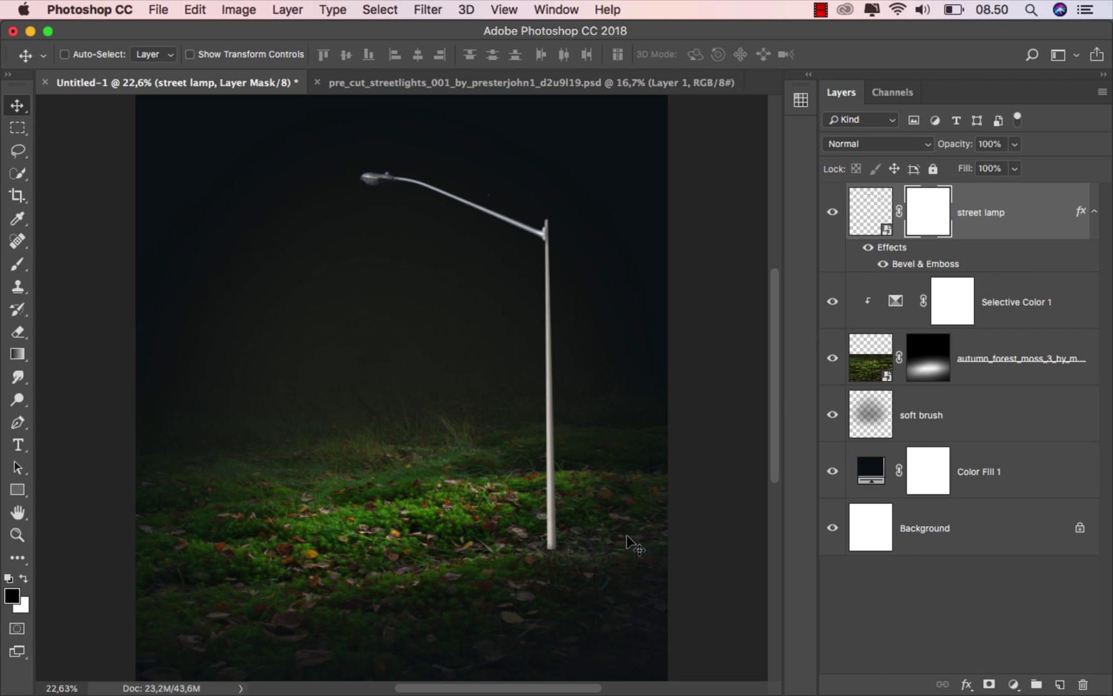
scroll(571, 566, "up", 6)
scroll(543, 520, "up", 4)
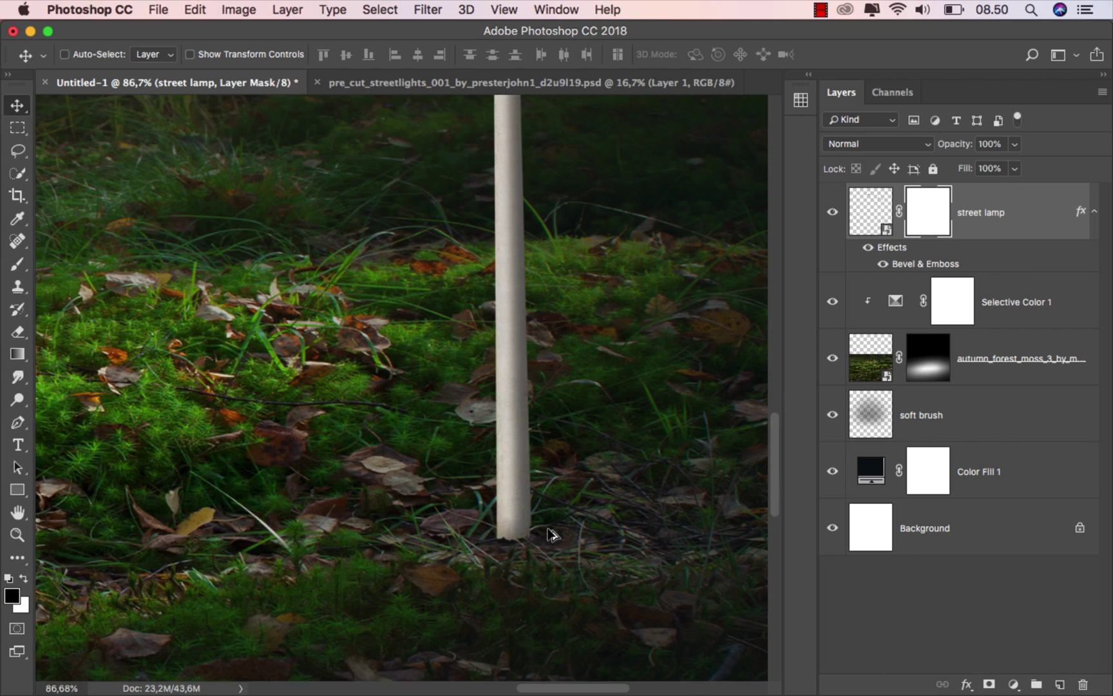
scroll(558, 548, "up", 1)
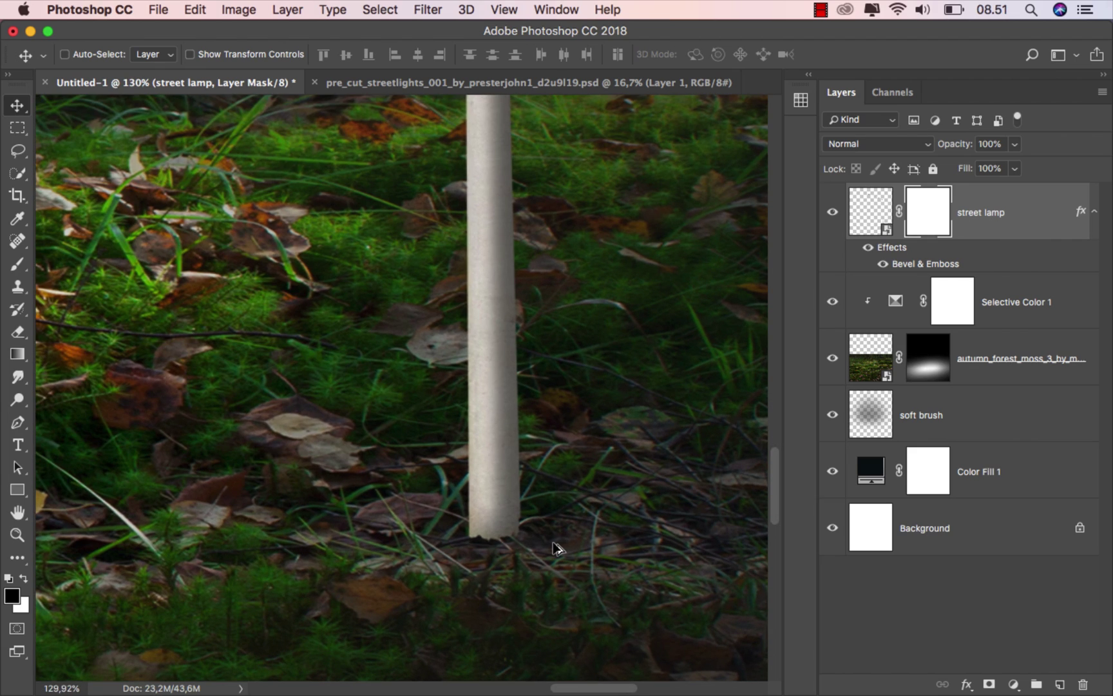
left_click(19, 265)
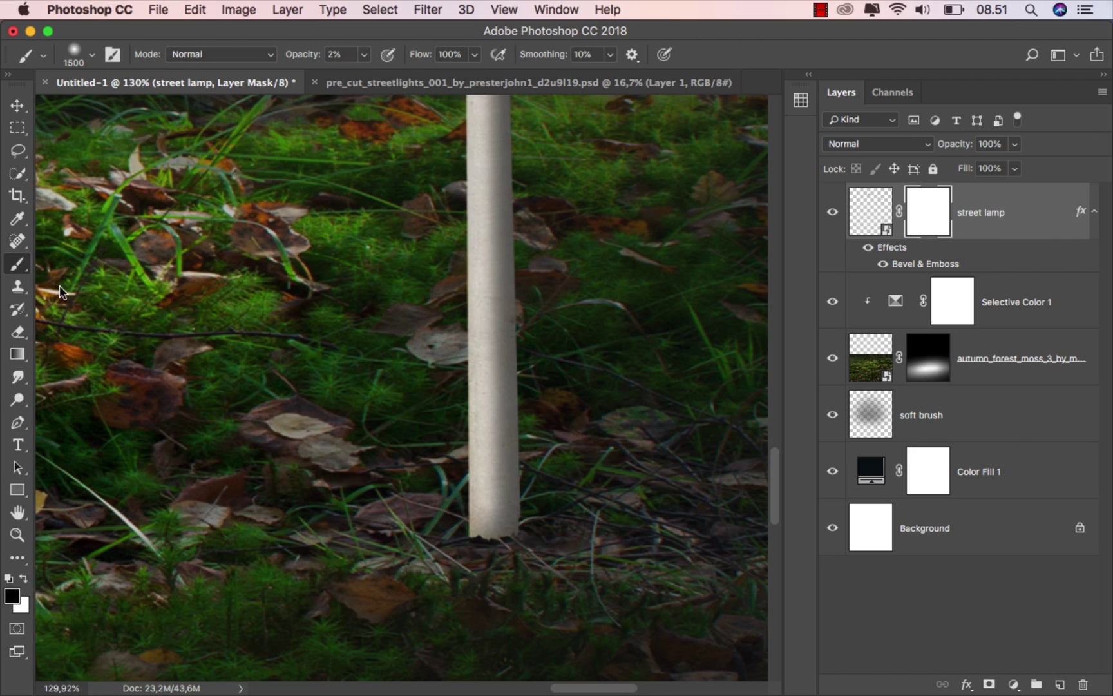
right_click(300, 400)
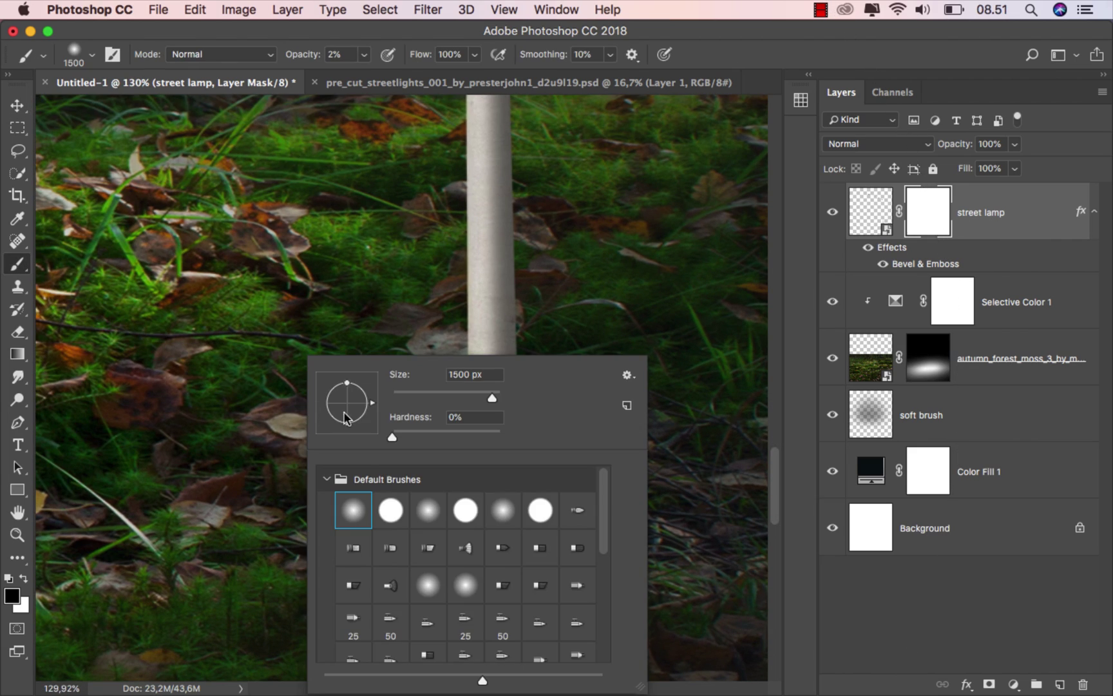
left_click(403, 395)
left_click(387, 511)
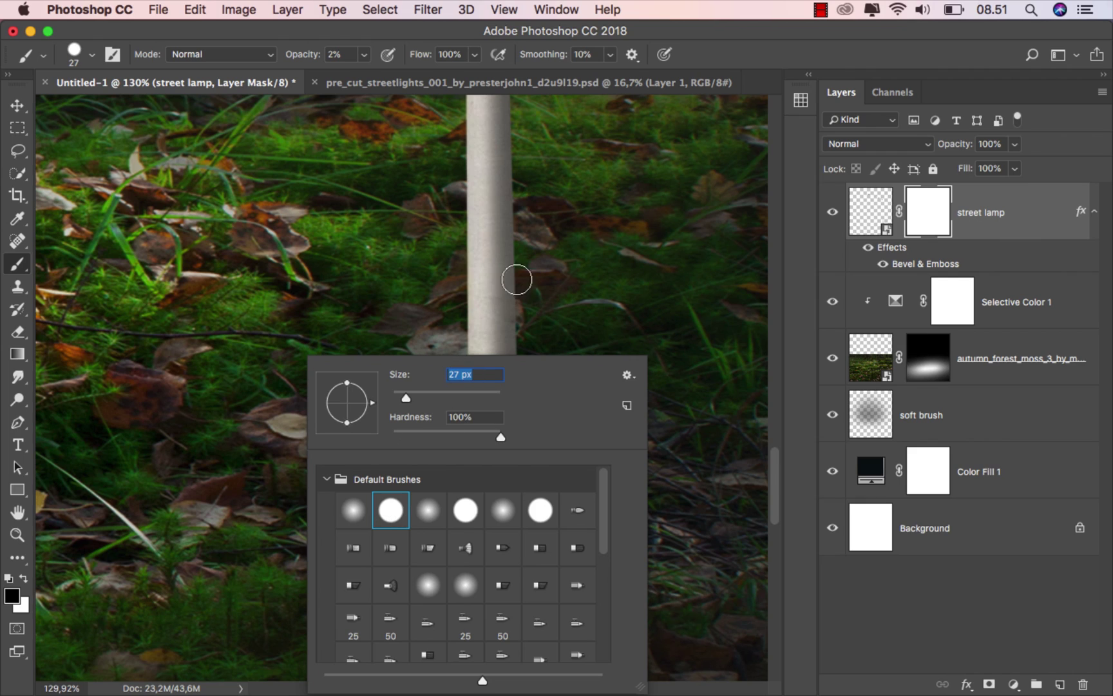
left_click(365, 55)
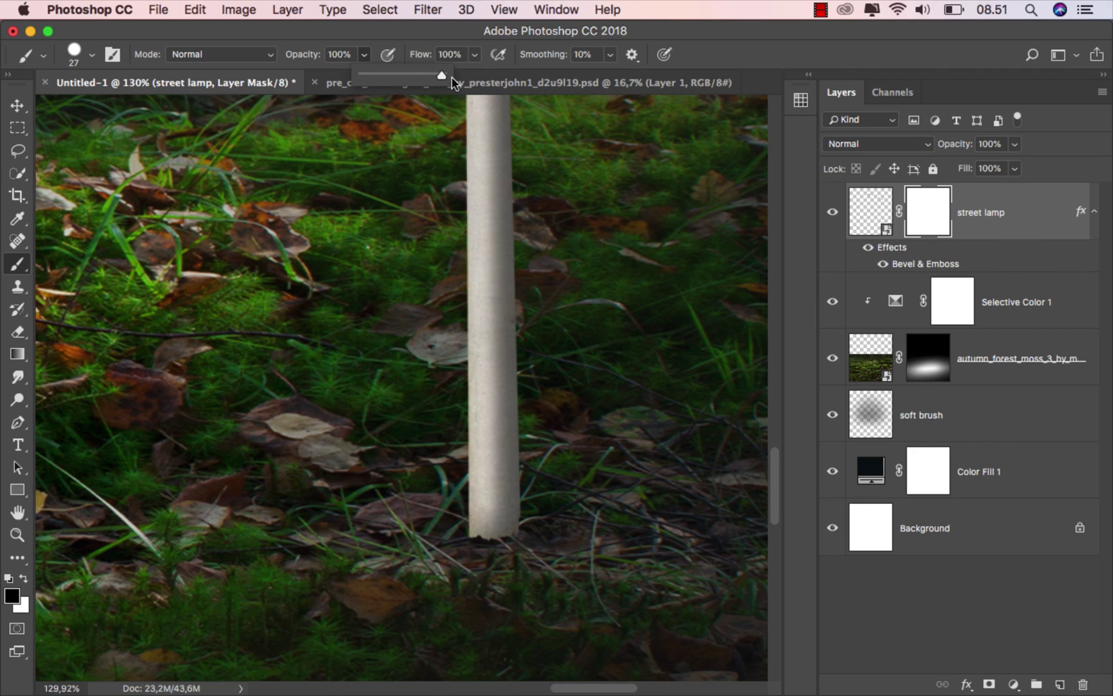
left_click(433, 41)
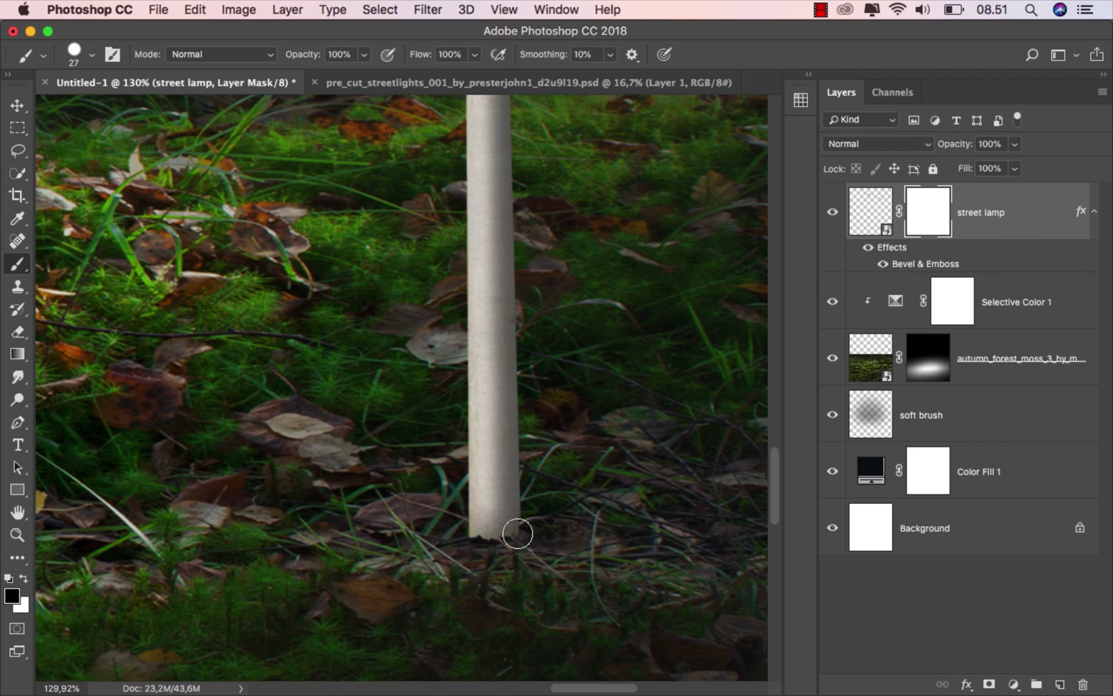
mouse_move(517, 533)
left_mouse_down()
mouse_move(458, 531)
mouse_move(521, 520)
mouse_move(508, 500)
mouse_move(482, 514)
left_mouse_up()
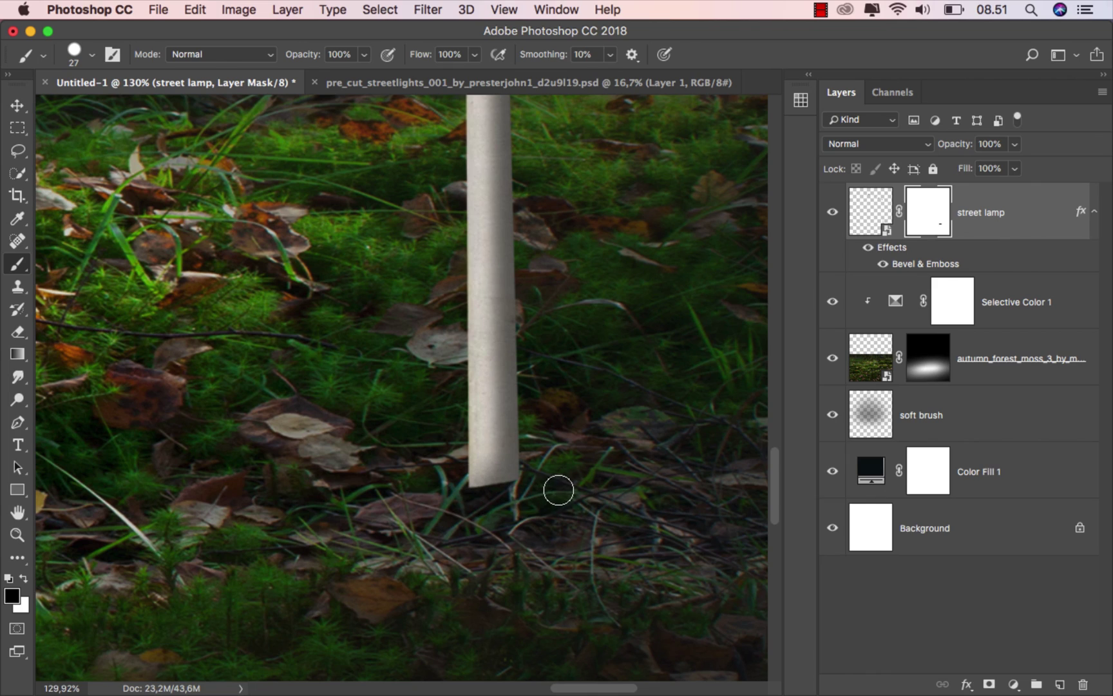
mouse_move(557, 489)
left_mouse_down()
mouse_move(474, 491)
mouse_move(499, 469)
mouse_move(525, 465)
mouse_move(456, 470)
mouse_move(538, 469)
mouse_move(517, 454)
left_mouse_up()
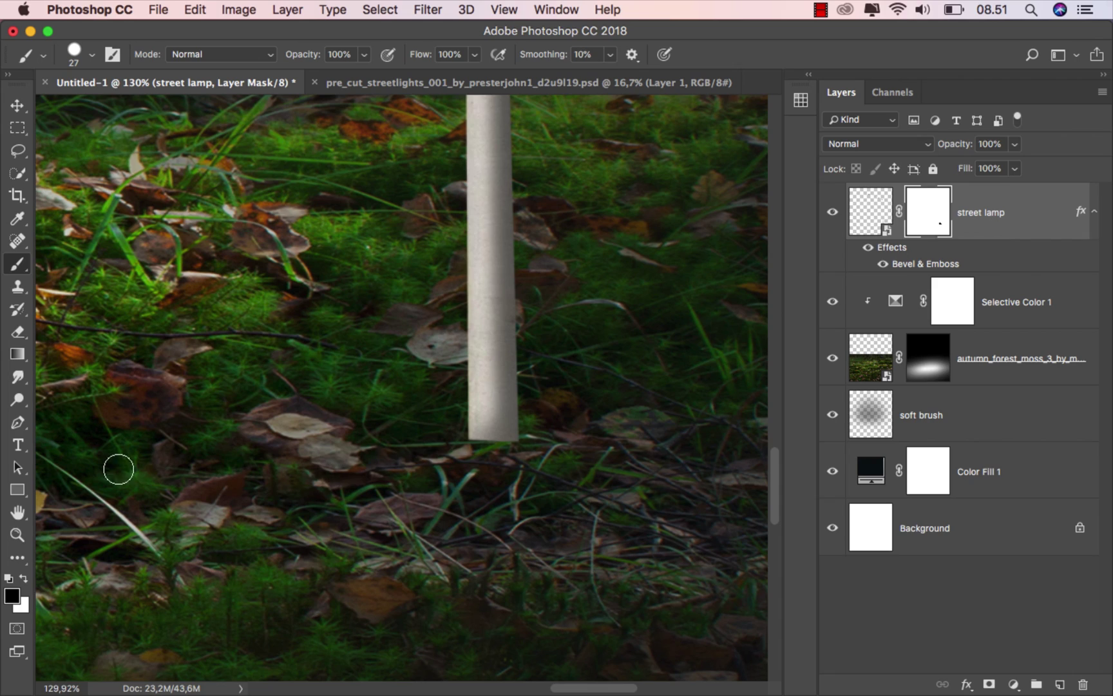
Paint white on the mask with a 9 px brush to restore an irregular edge at the pole's base
left_click(22, 578)
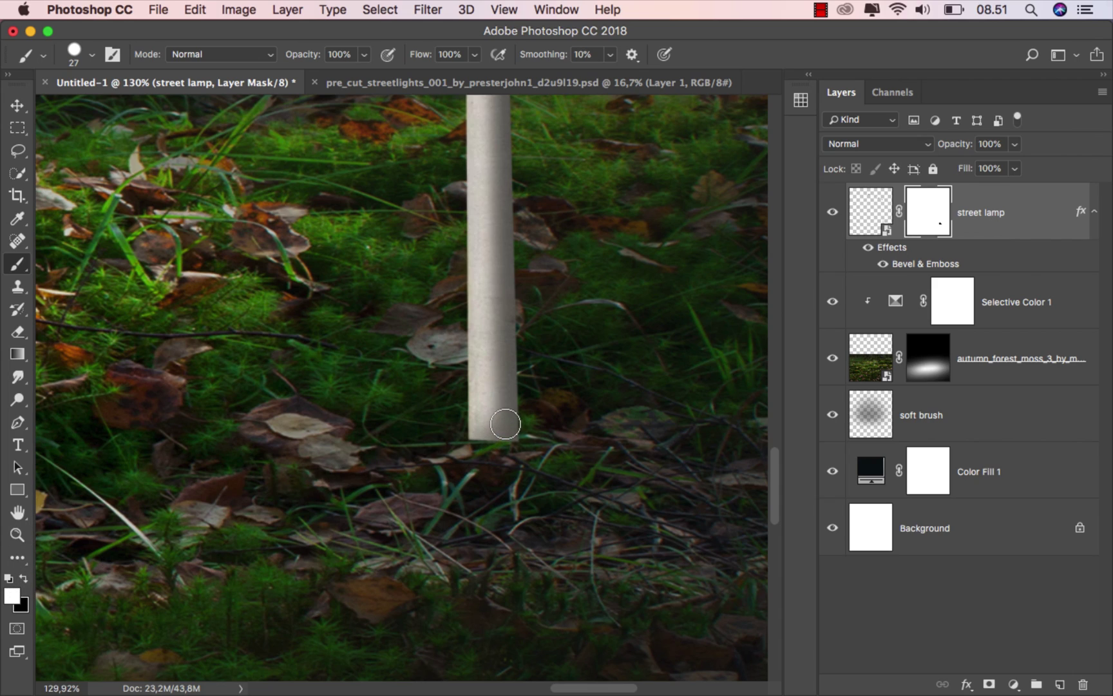
key("bracketleft")
key("bracketleft")
key("bracketleft")
left_click_drag(478, 448, 511, 450)
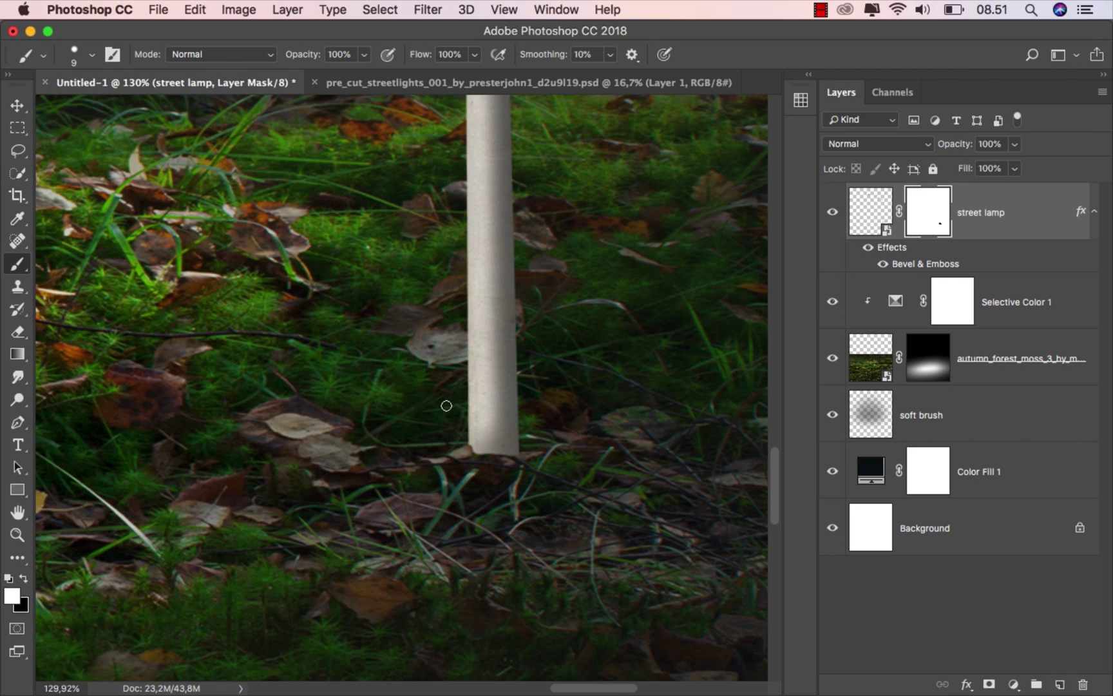
key("super+0")
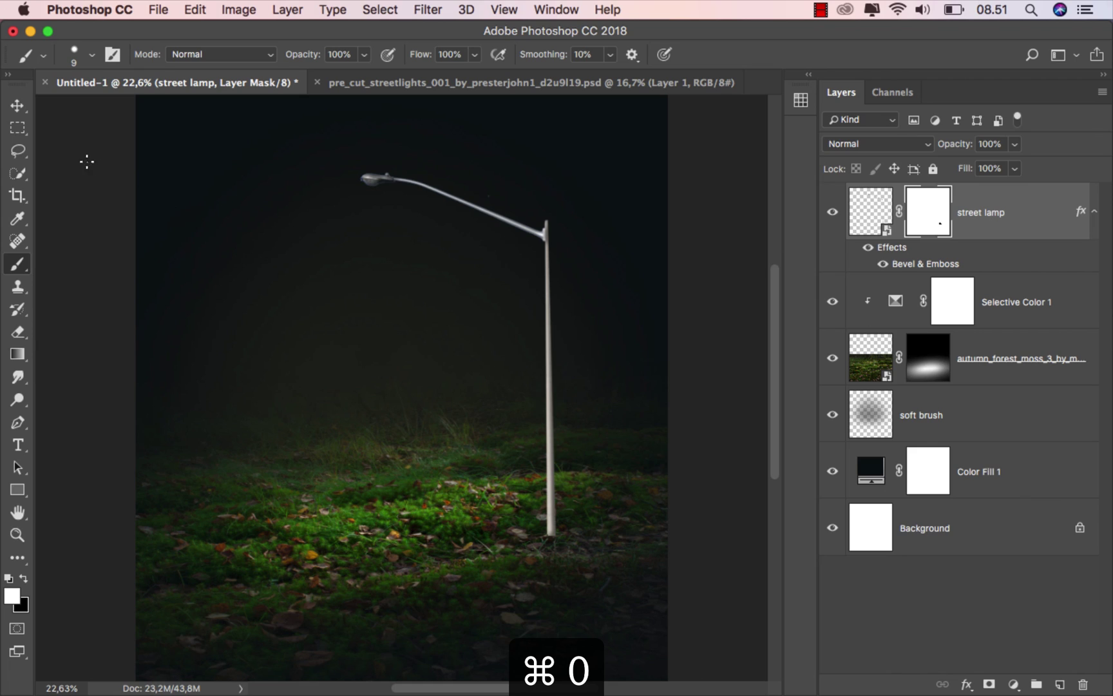
Add a new layer directly above the Selective Color 1 adjustment and name it "shadow"
left_click(19, 107)
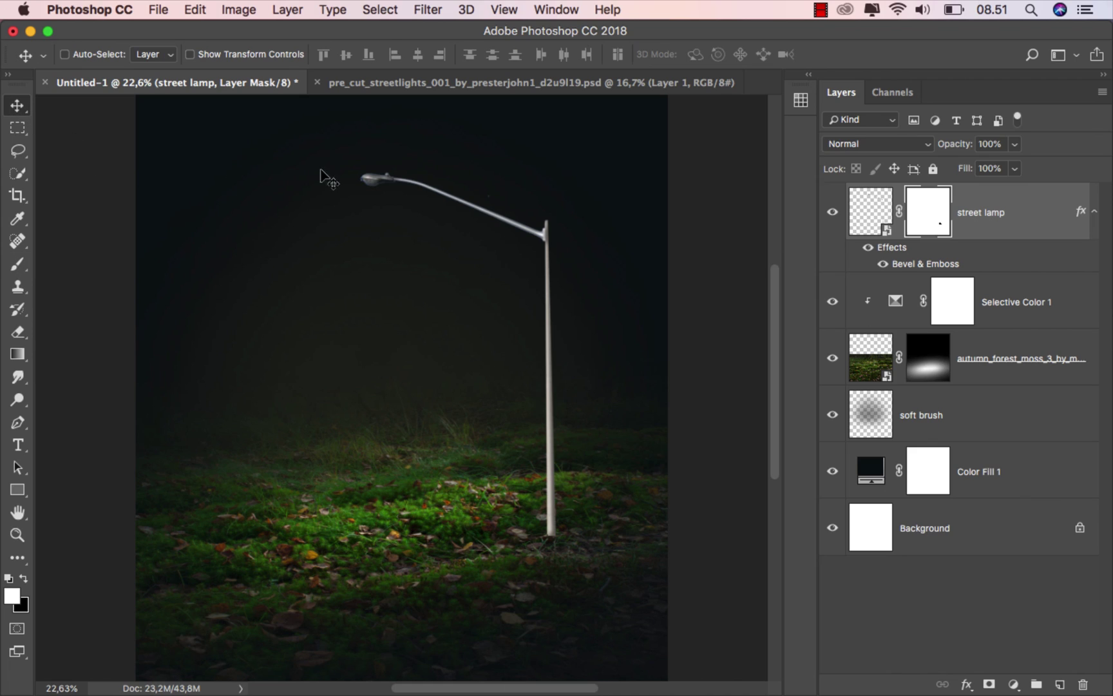
left_click(835, 211)
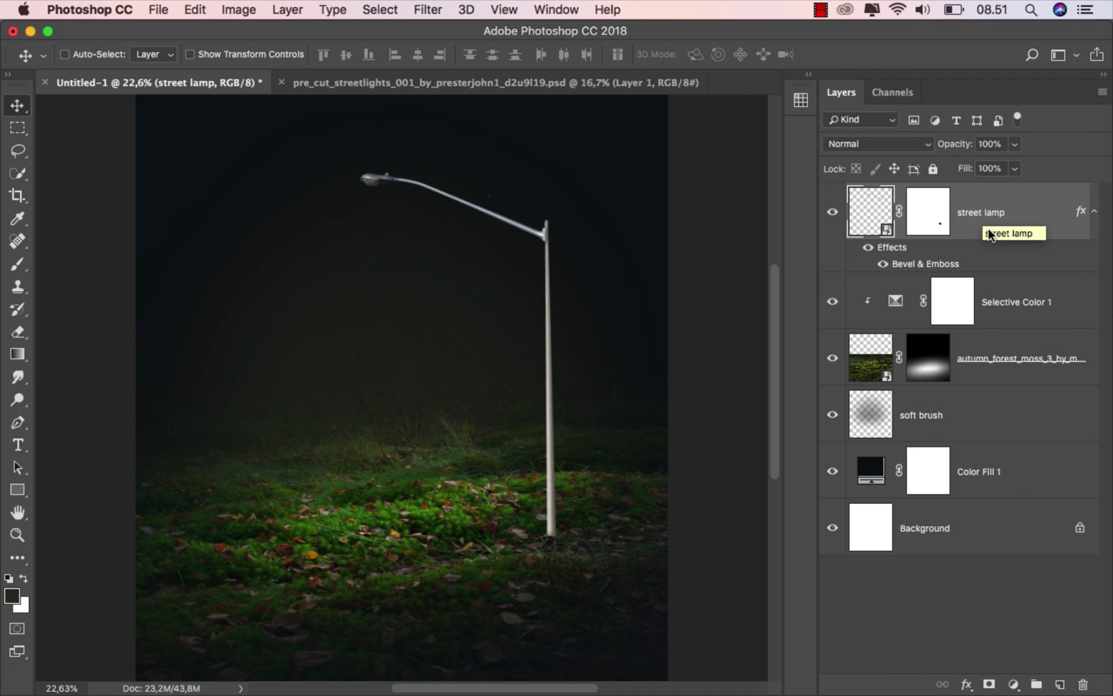
left_click(1014, 314)
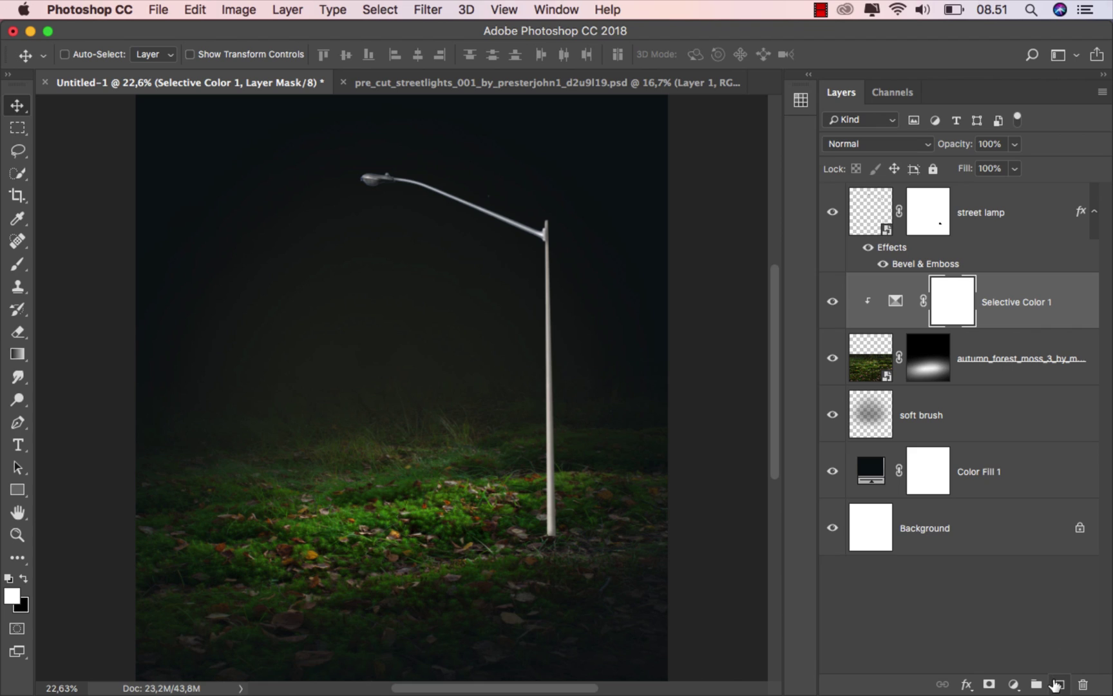
left_click(1056, 684)
double_click(914, 301)
type("so")
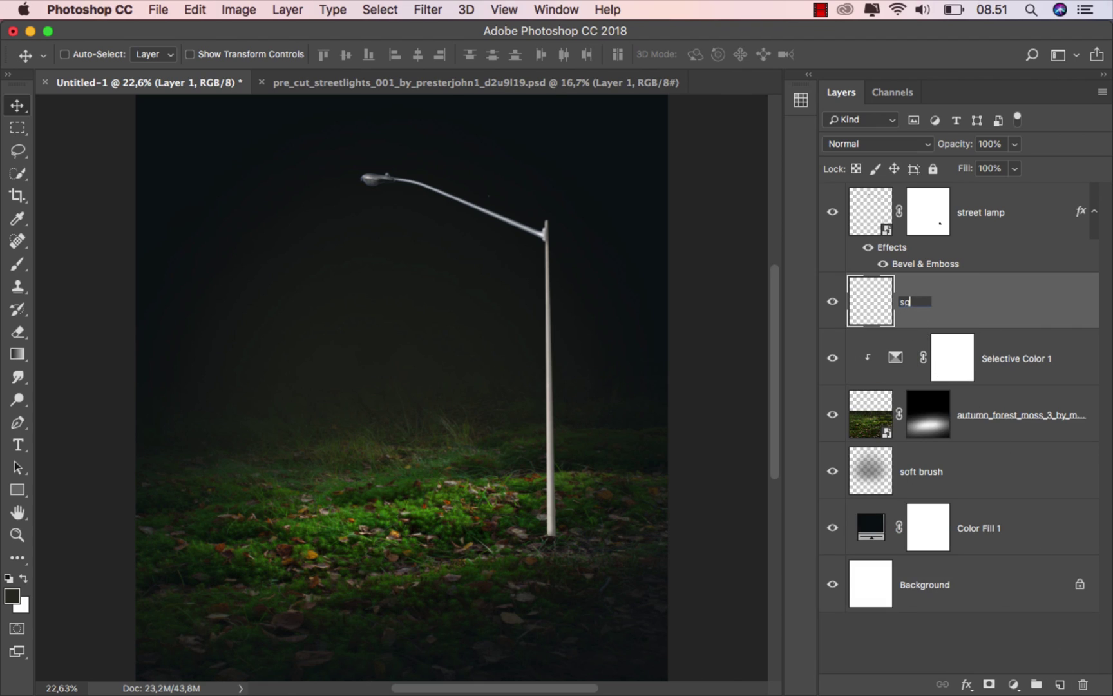
key("Return")
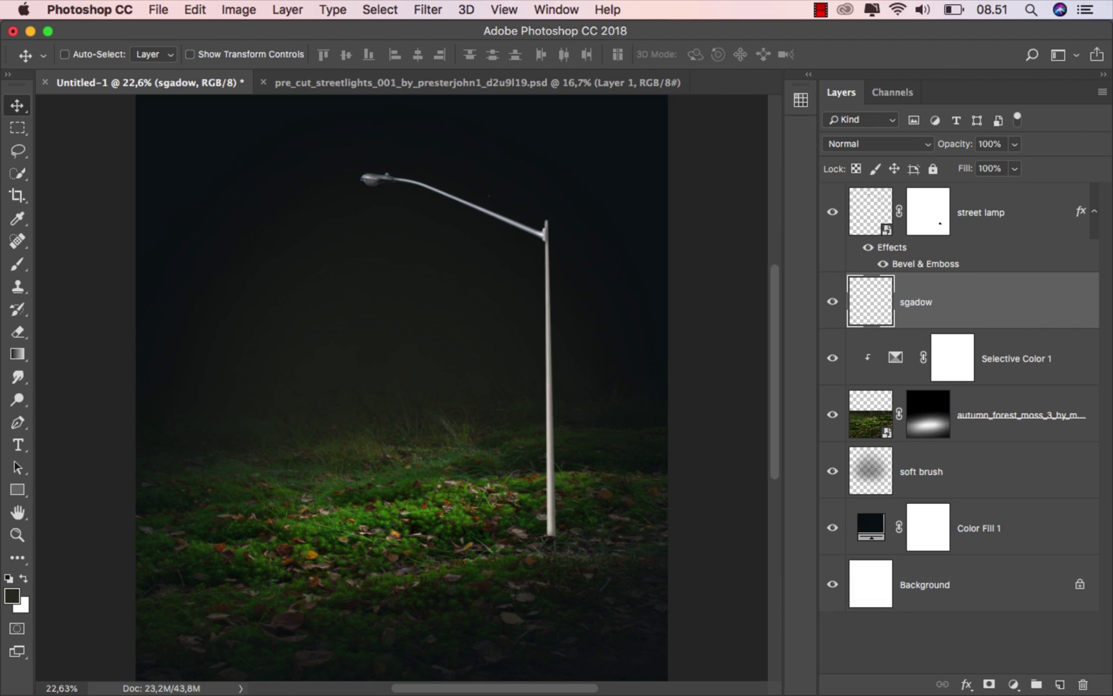
double_click(913, 302)
type("shadow")
key("Return")
Paint the lamp's shadow from the pole's base horizontally to the canvas edge with a 35 px hard round black brush at 100% opacity
left_click(24, 264)
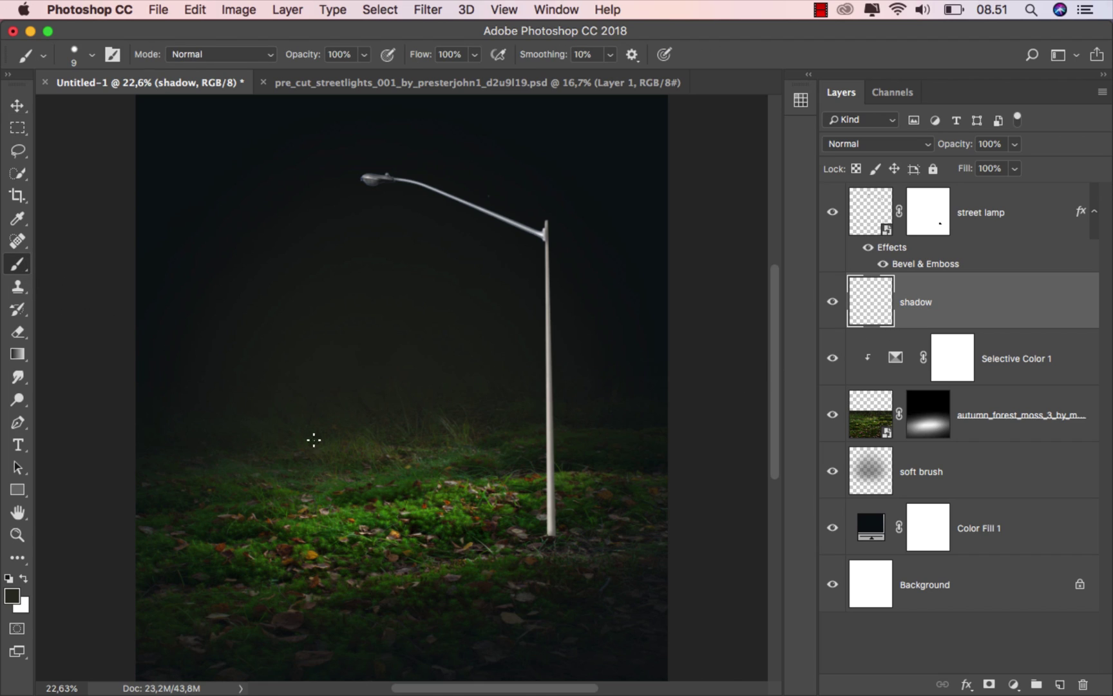
key("bracketright")
key("bracketright")
key("bracketright")
scroll(663, 541, "up", 3)
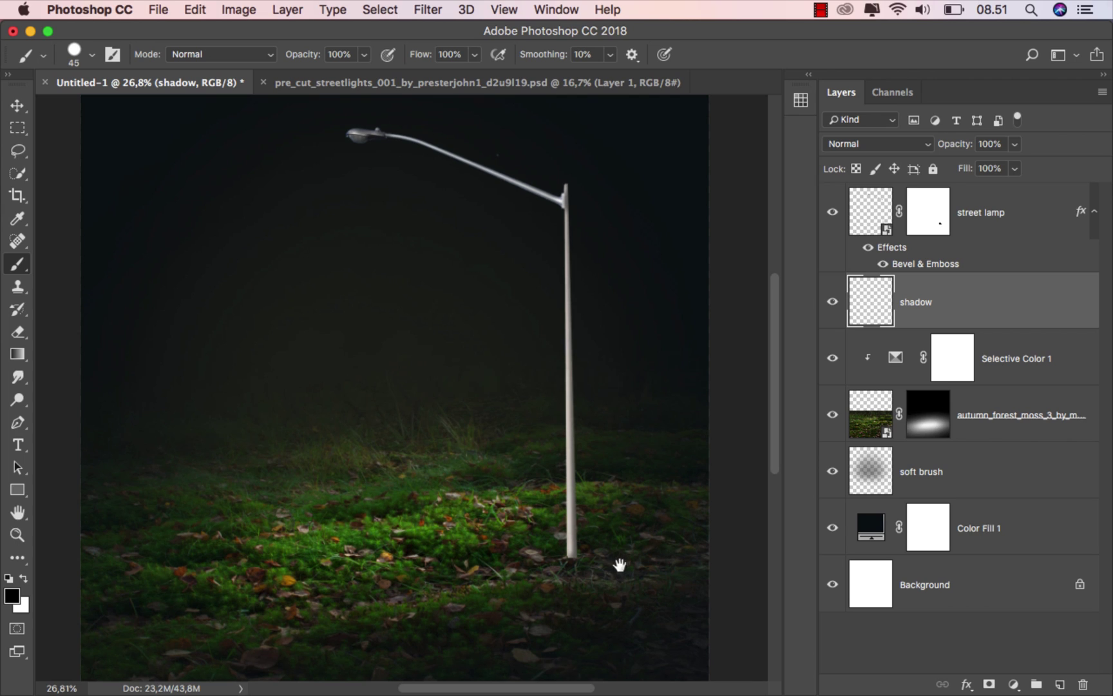
scroll(618, 563, "right", 5)
scroll(619, 564, "down", 1)
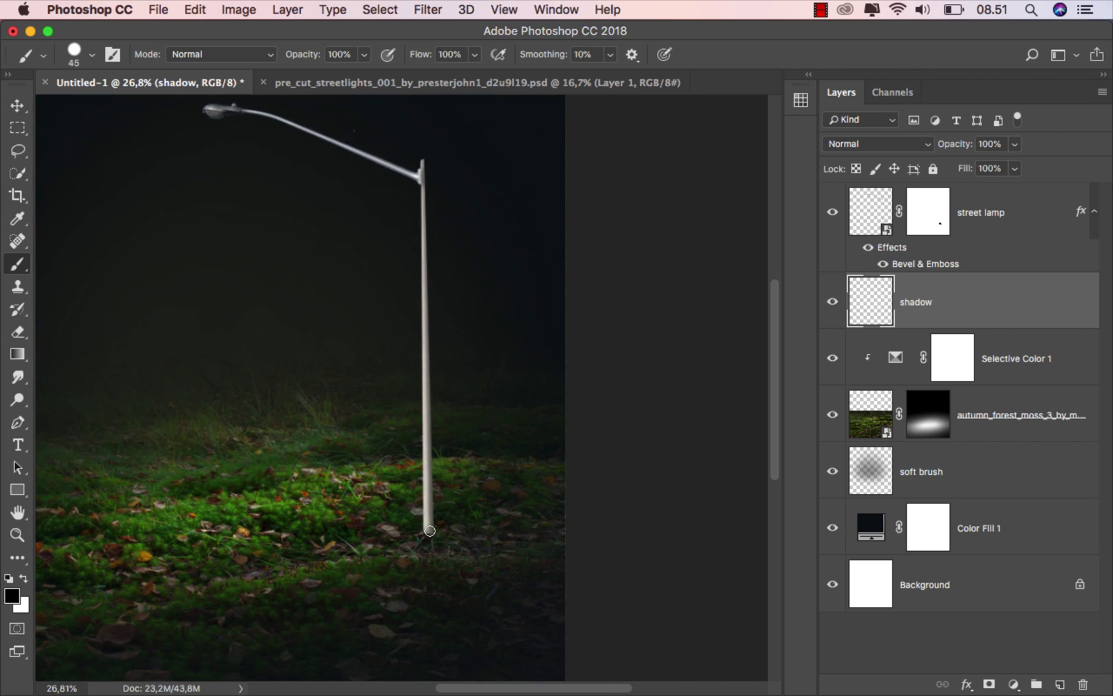
key("bracketleft")
left_click_drag(427, 531, 588, 537)
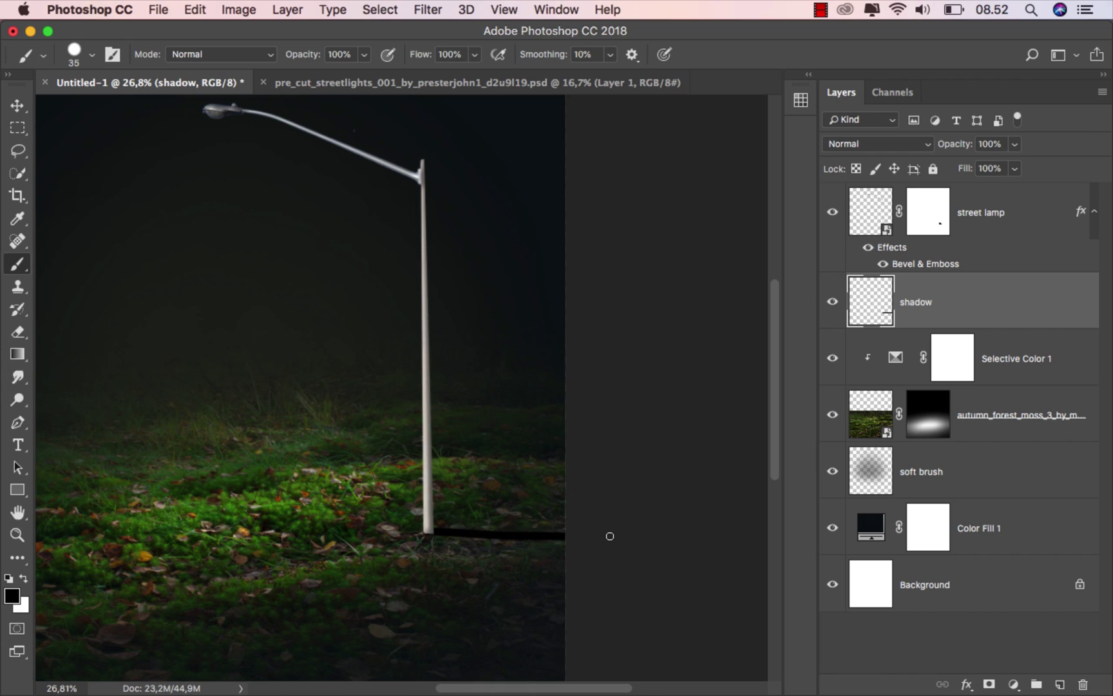
Set the shadow layer to Soft Light at 41% opacity and compare the scene with and without it
key("v")
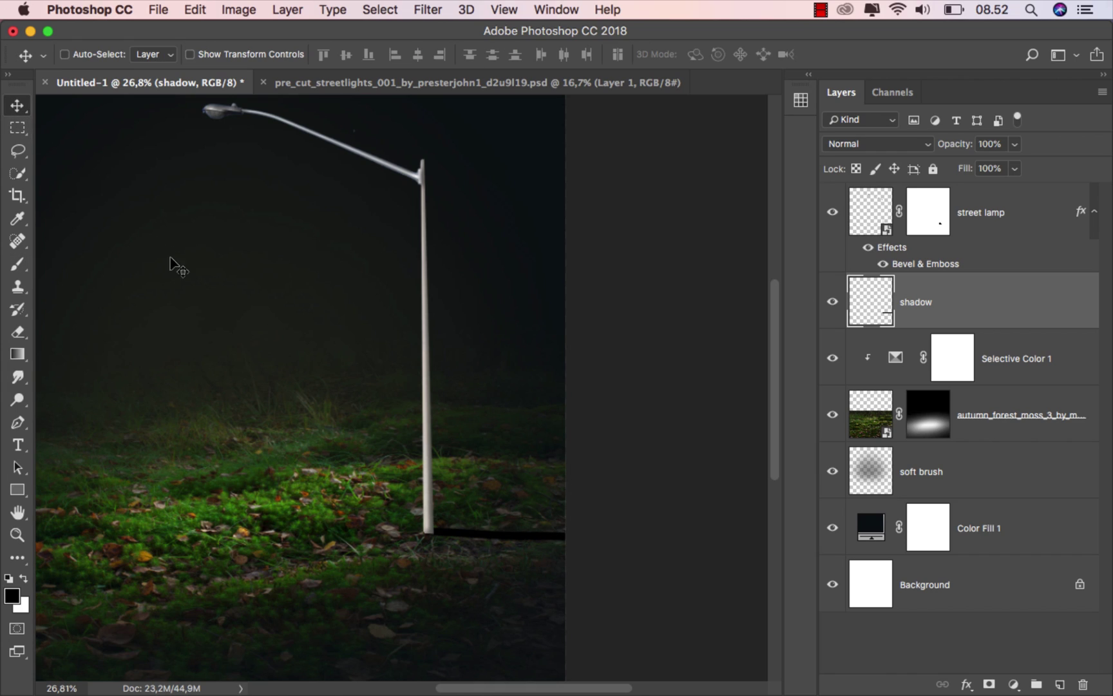
left_click(851, 146)
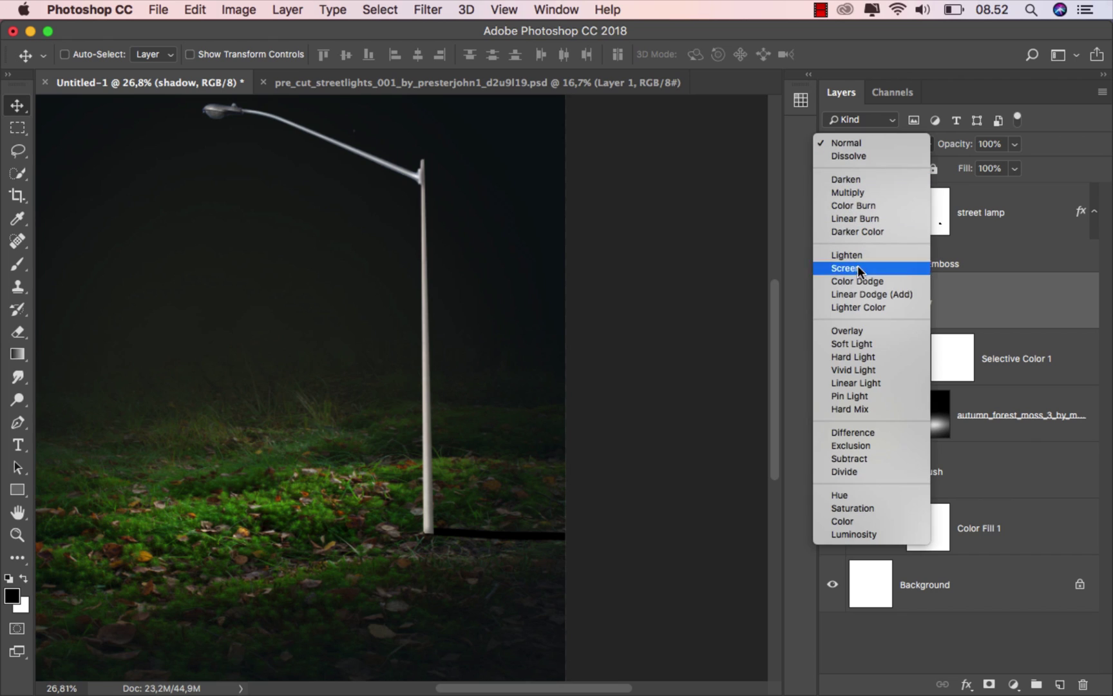
left_click(851, 271)
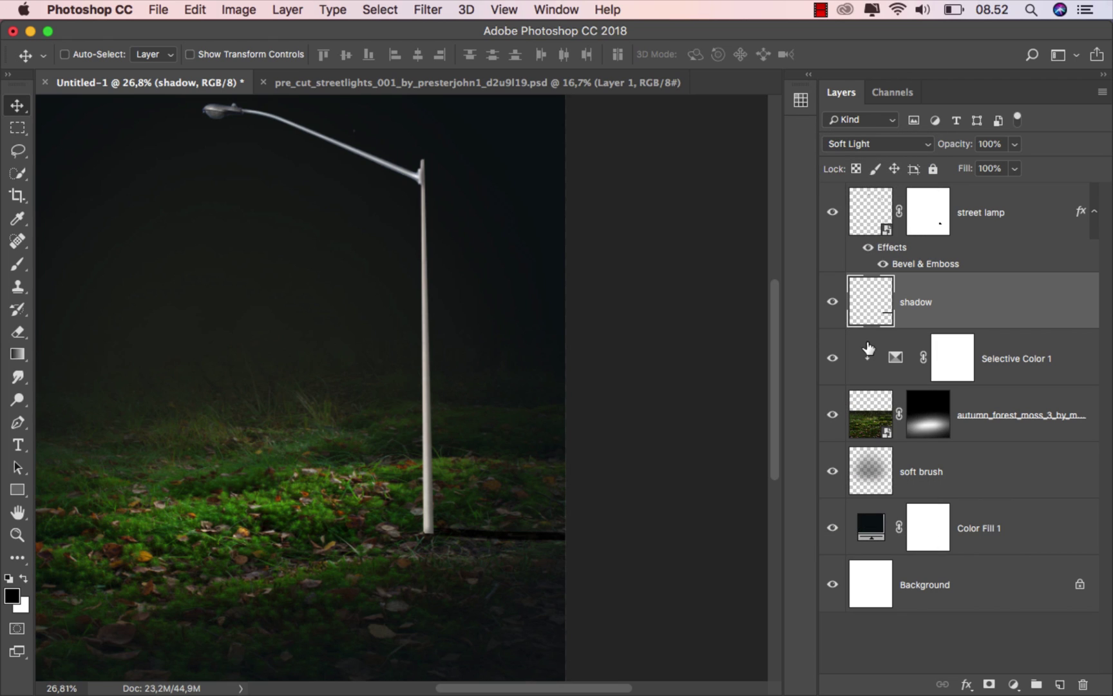
left_click(1015, 145)
left_click_drag(973, 165, 972, 165)
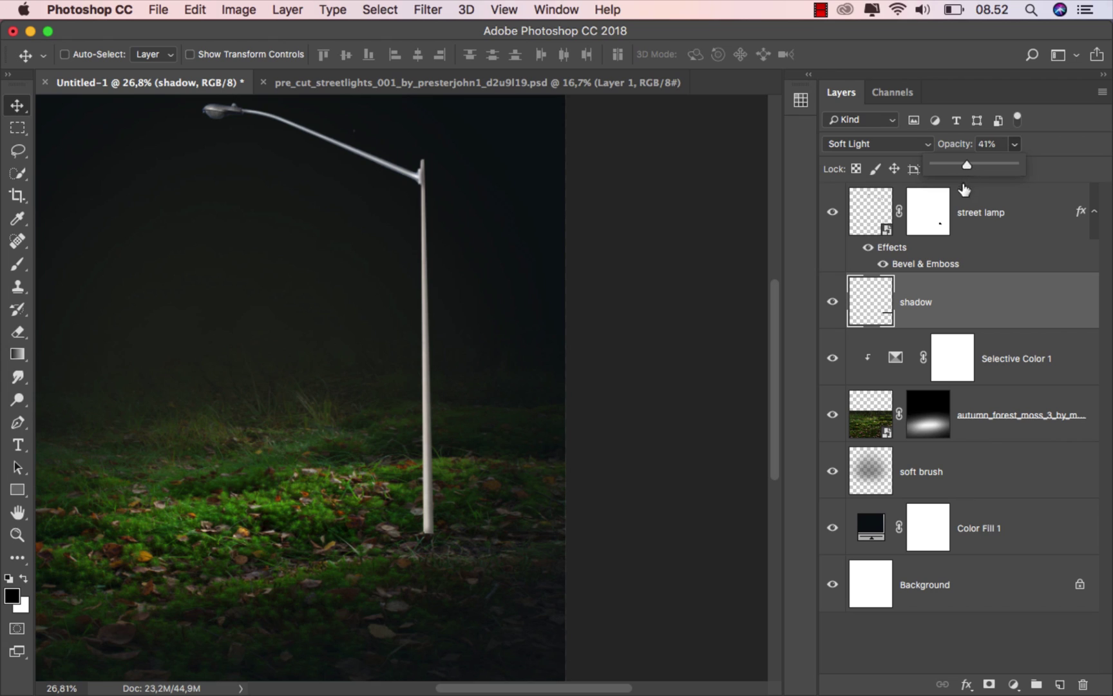
left_click(832, 302)
left_click(832, 302)
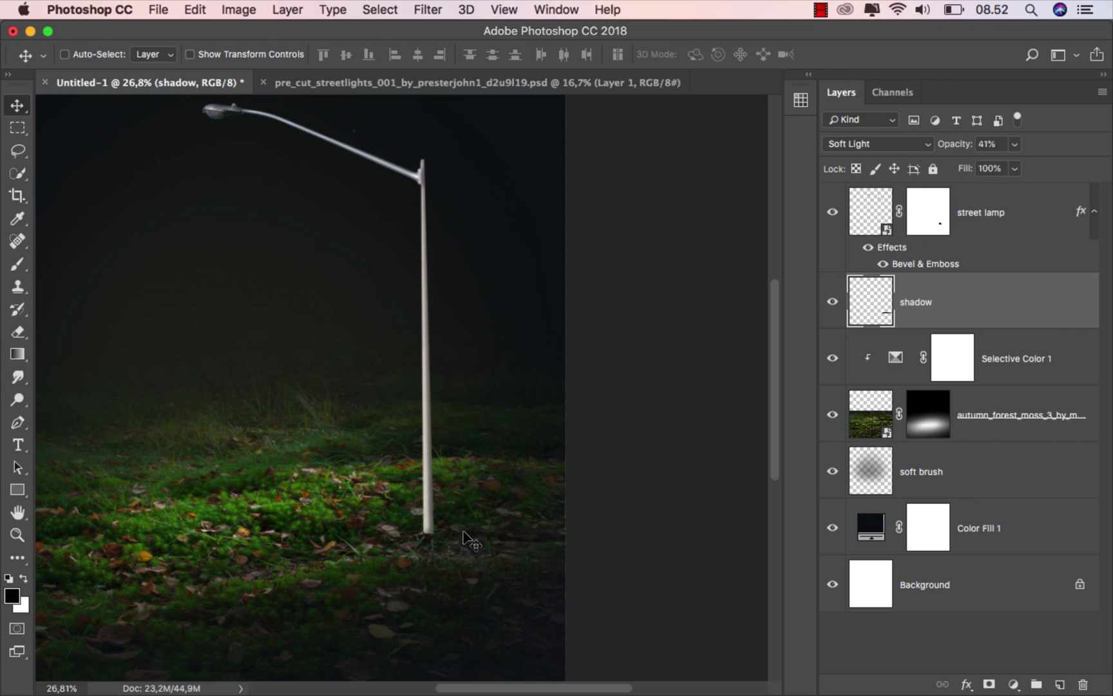
key("super+0")
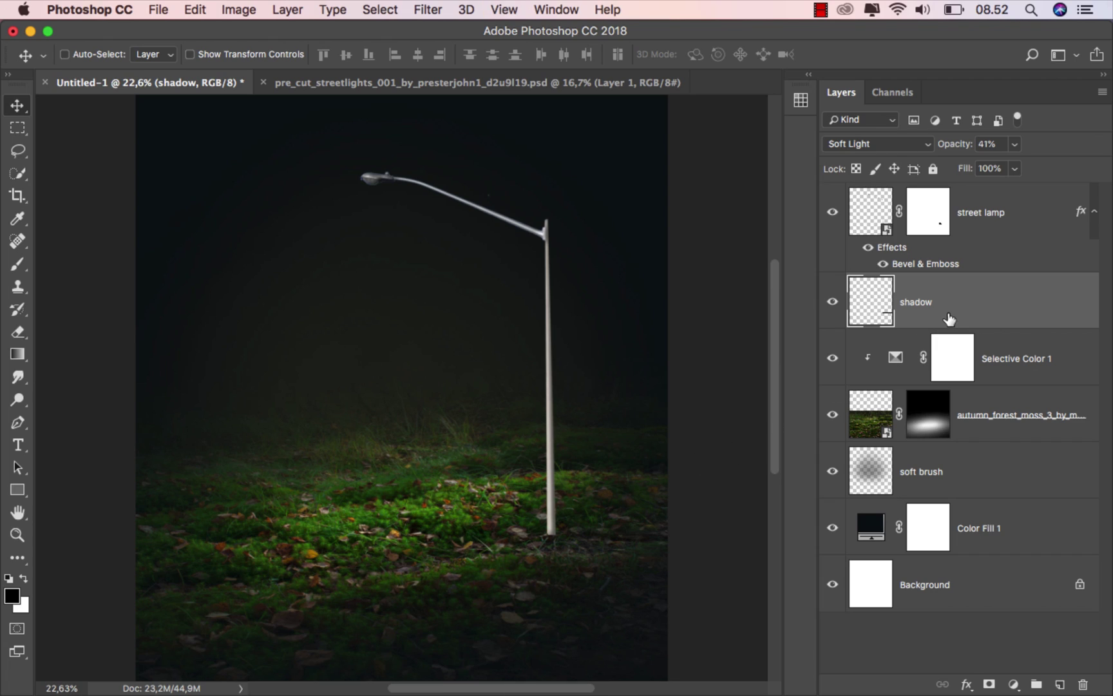
Add a new layer named "black" above the street lamp and clip it to the lamp
left_click(1011, 220)
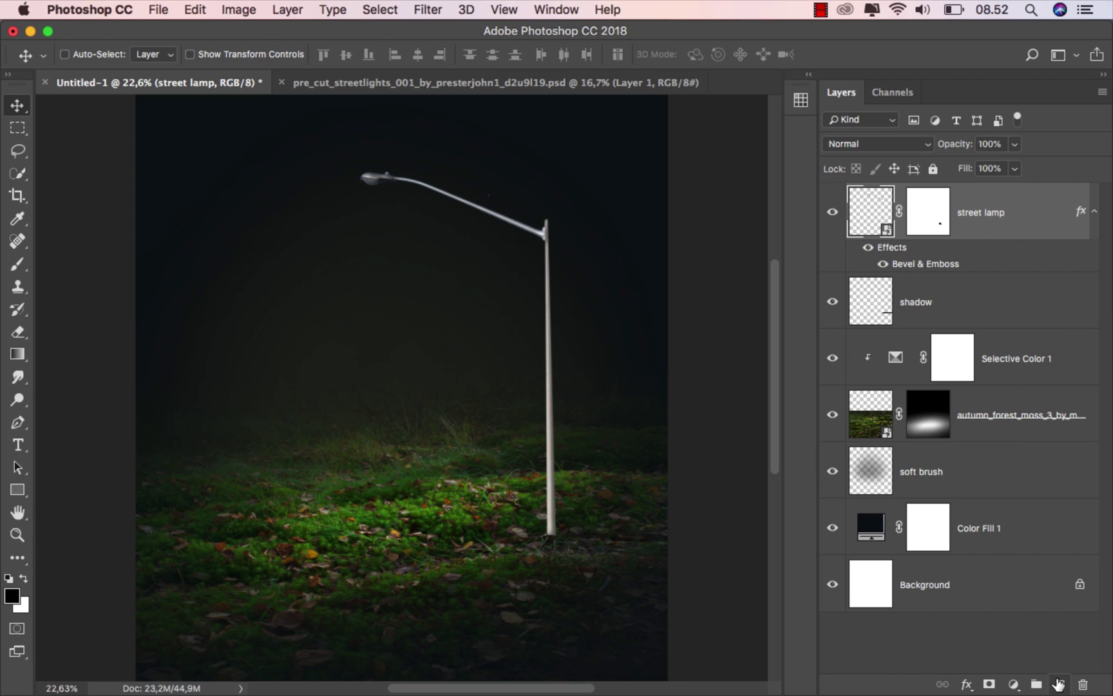
left_click(1059, 684)
double_click(919, 213)
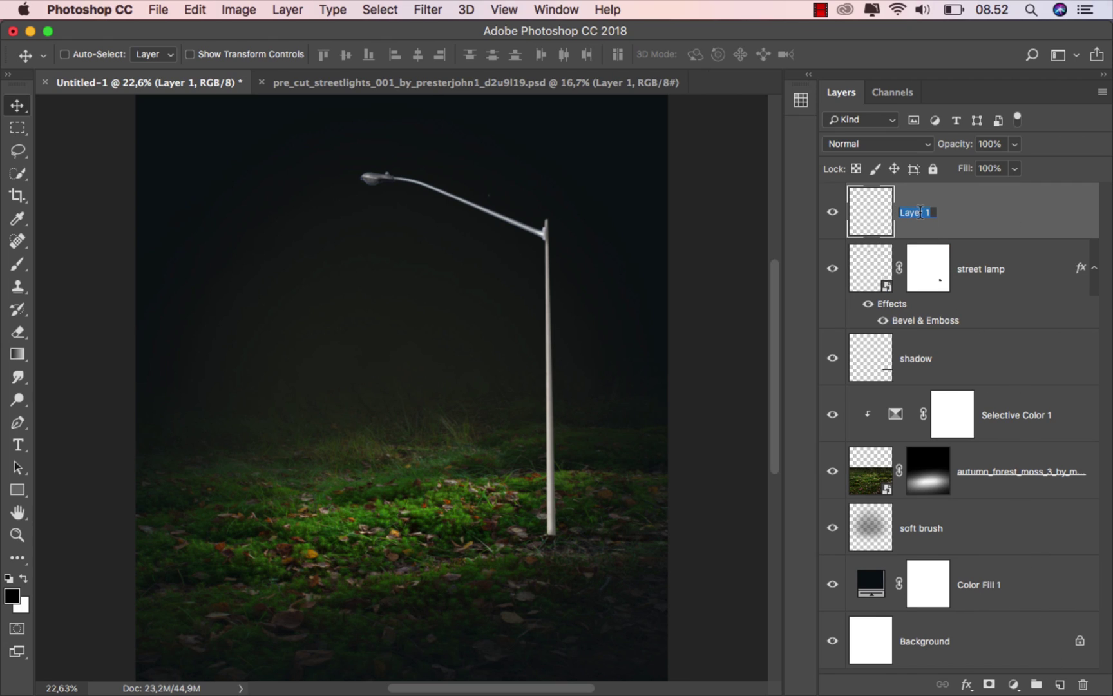
type("black")
key("Return")
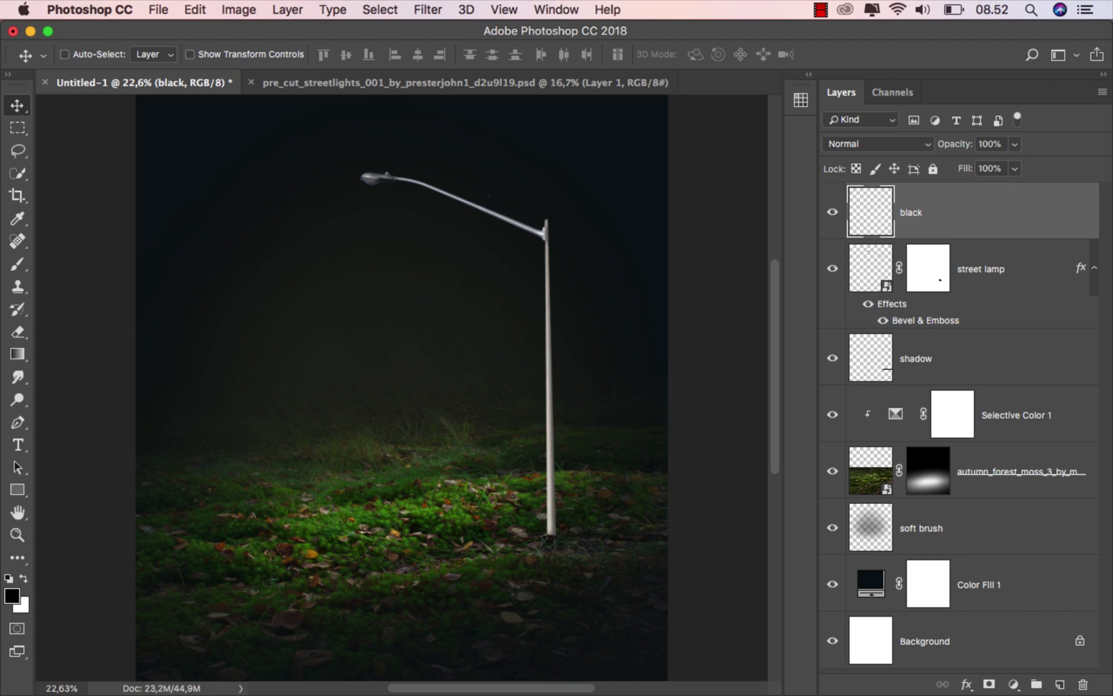
right_click(953, 218)
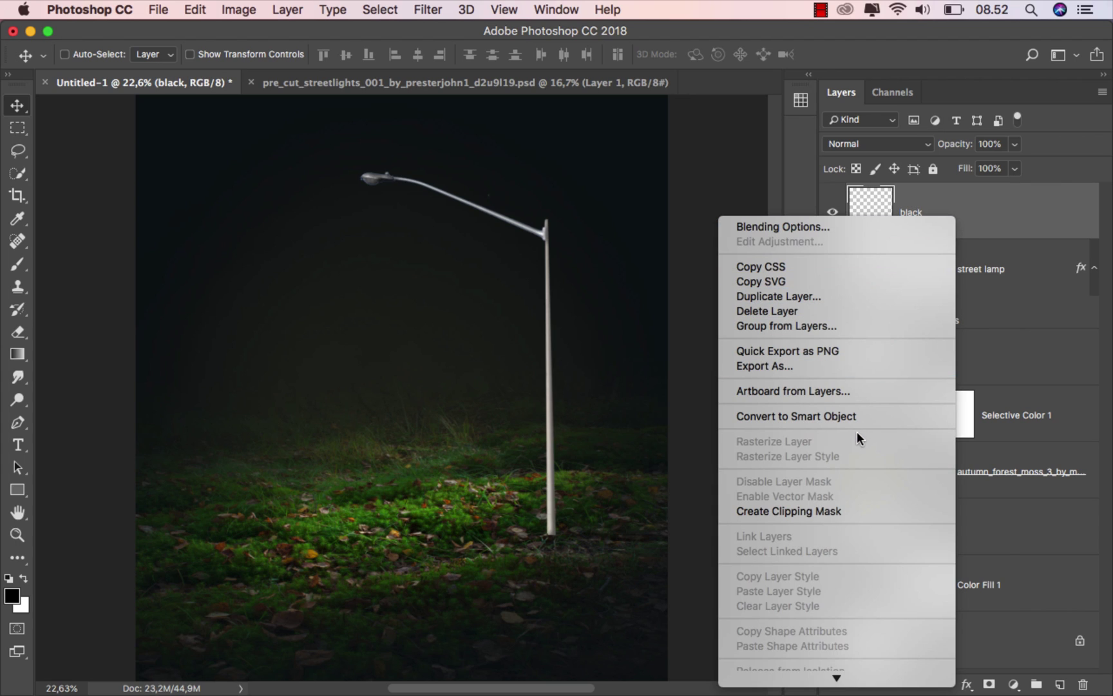
left_click(849, 511)
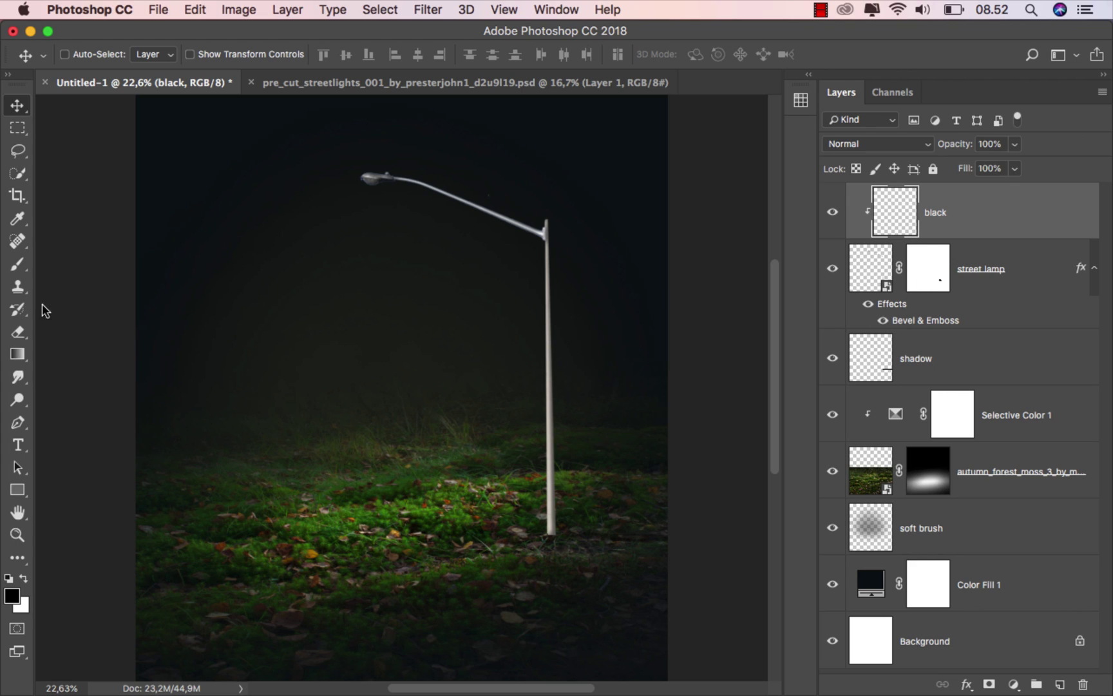
Set up a 35 px soft round black brush with 18% opacity for shading the lamp pole
left_click(18, 264)
left_click(59, 264)
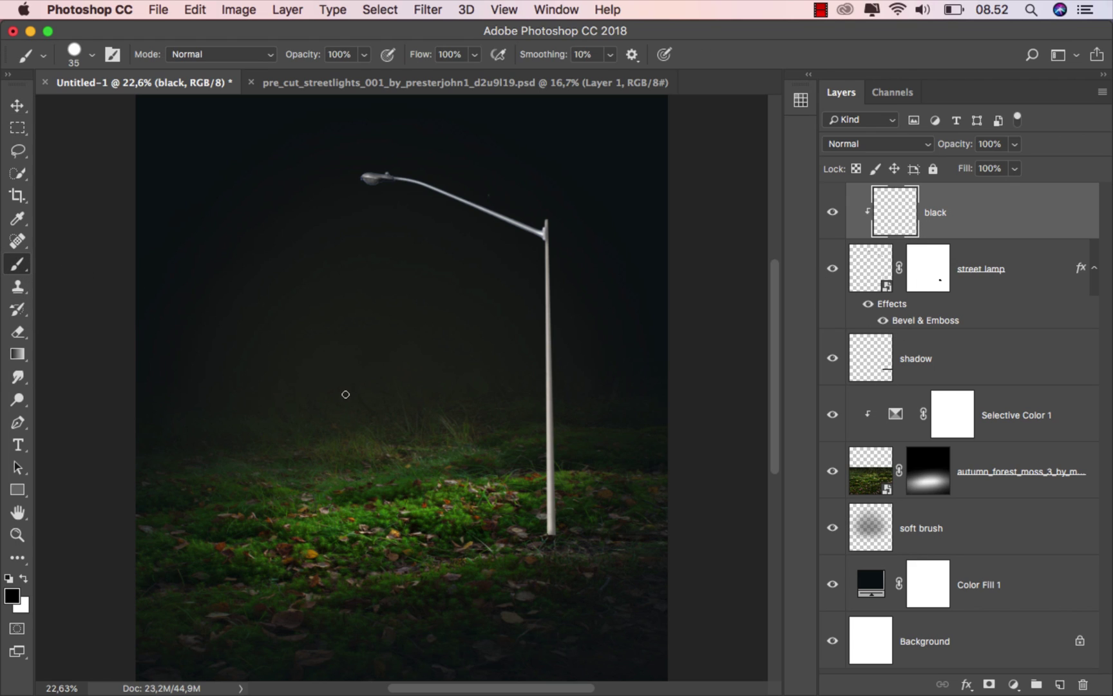
scroll(658, 529, "up", 5)
scroll(596, 532, "up", 1)
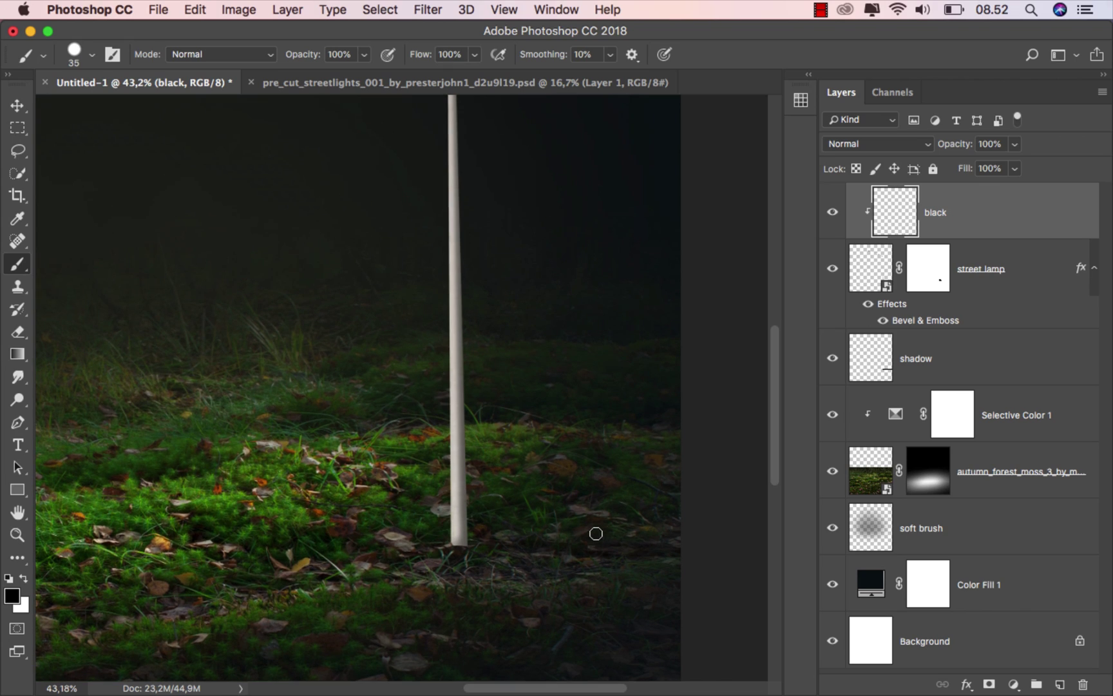
left_click(73, 58)
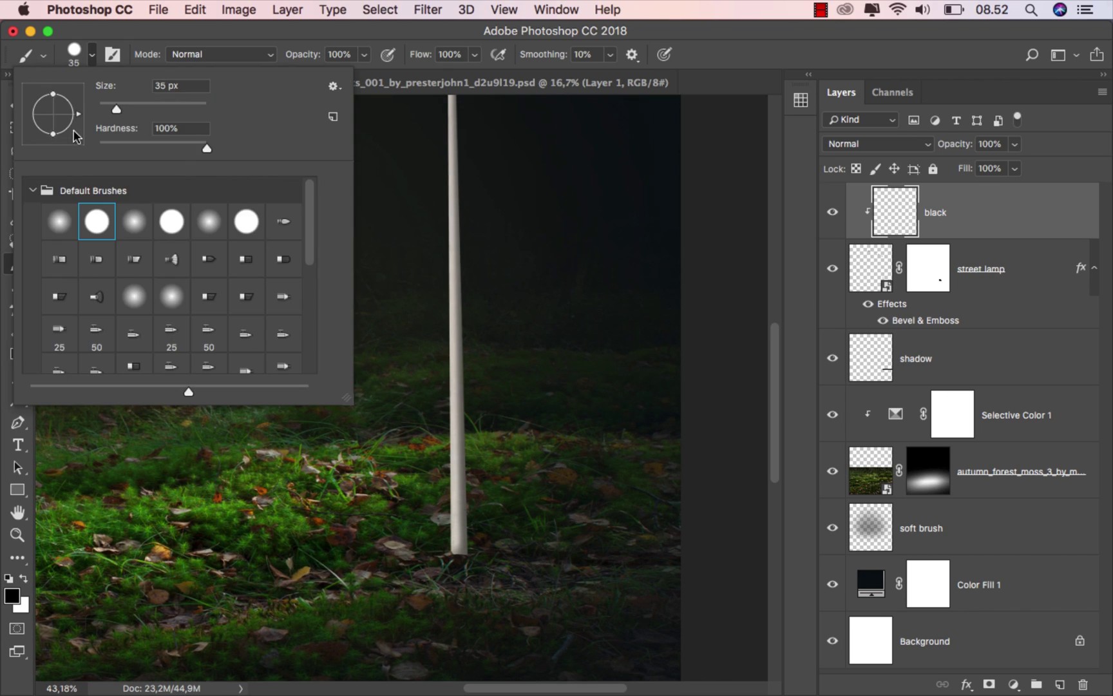
left_click(59, 221)
left_click(362, 57)
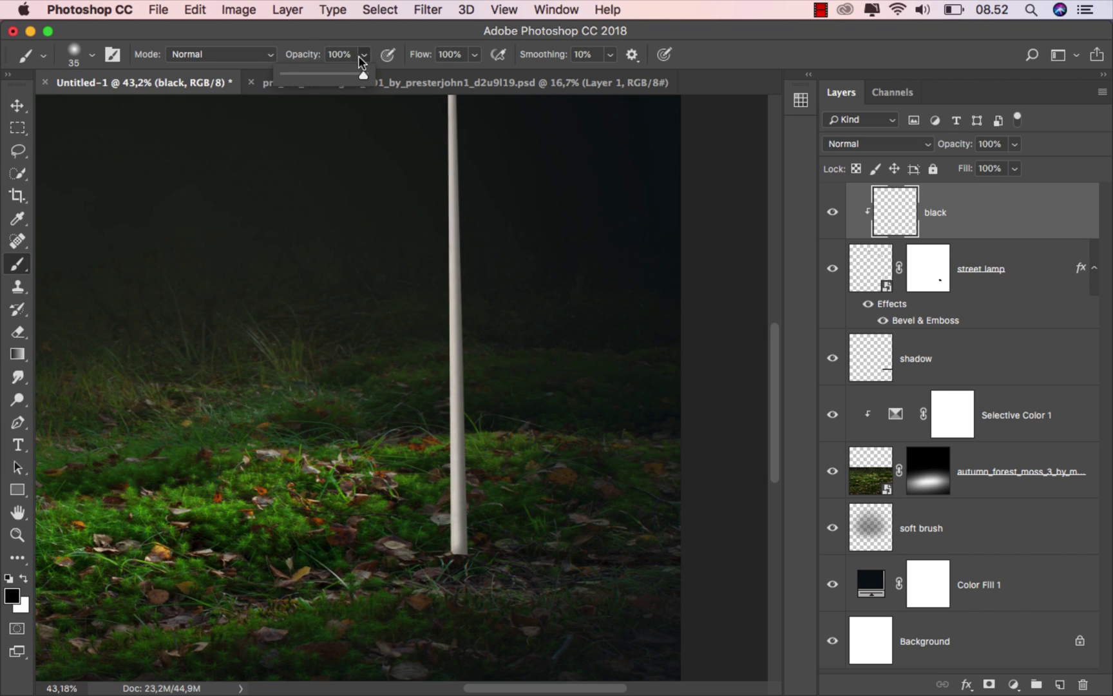
left_click(298, 72)
Enlarge the soft brush to 90 px and darken the pole's lower end down to the ground on the black layer
scroll(559, 469, "up", 1)
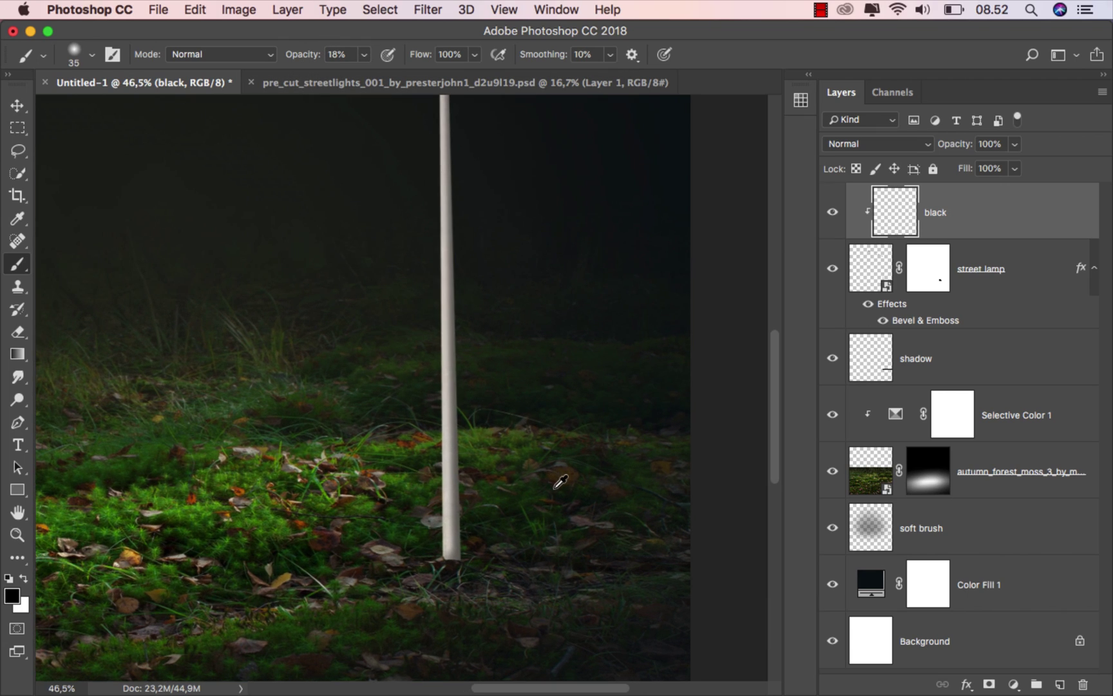
scroll(549, 510, "up", 1)
key("bracketright")
key("bracketright")
key("bracketright")
key("bracketright")
key("bracketright")
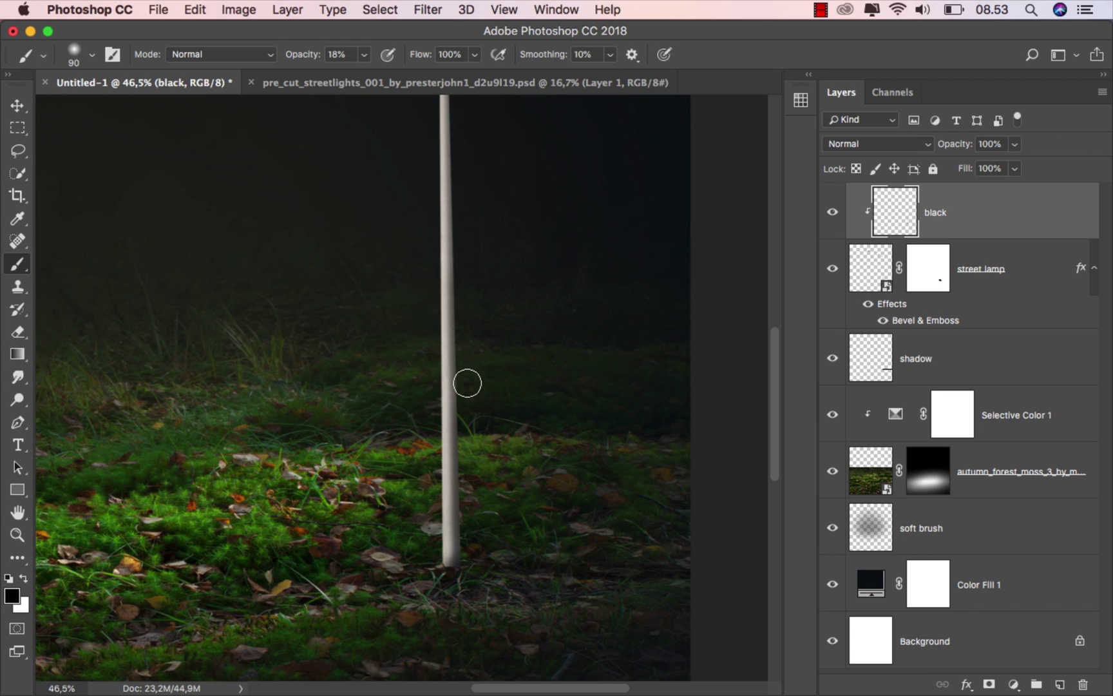
left_click_drag(458, 482, 459, 575)
left_click_drag(463, 480, 452, 573)
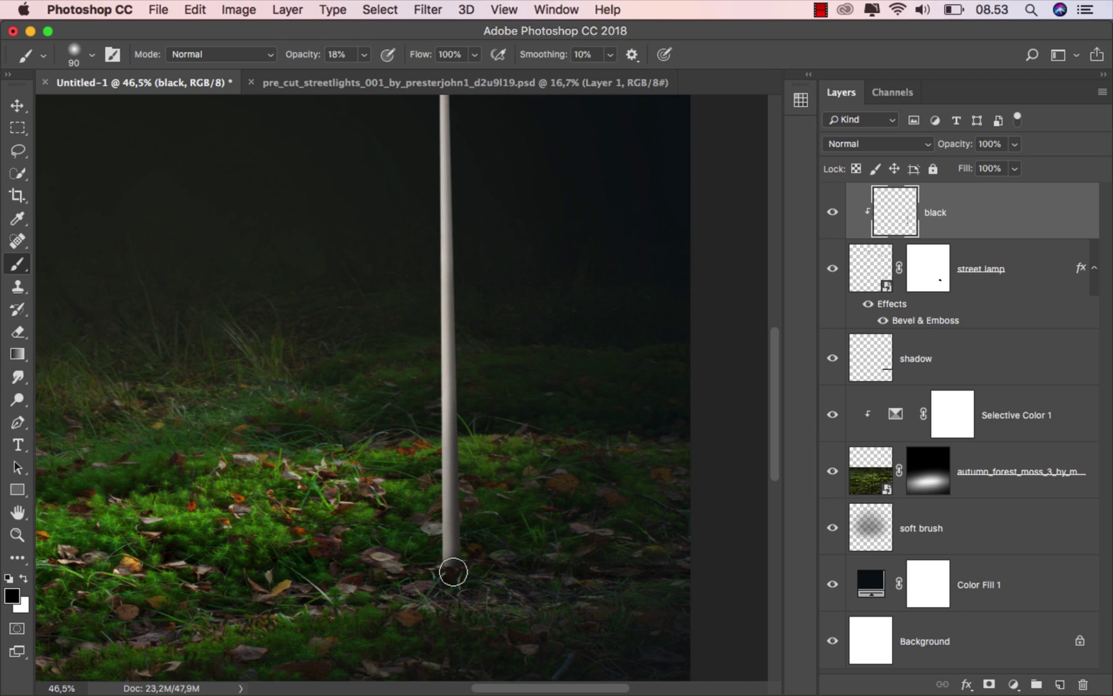
Enlarge the soft brush to 250 px and extend the dark shading over the lower part of the pole
key("bracketright")
key("bracketright")
key("bracketright")
key("bracketright")
key("bracketright")
key("bracketright")
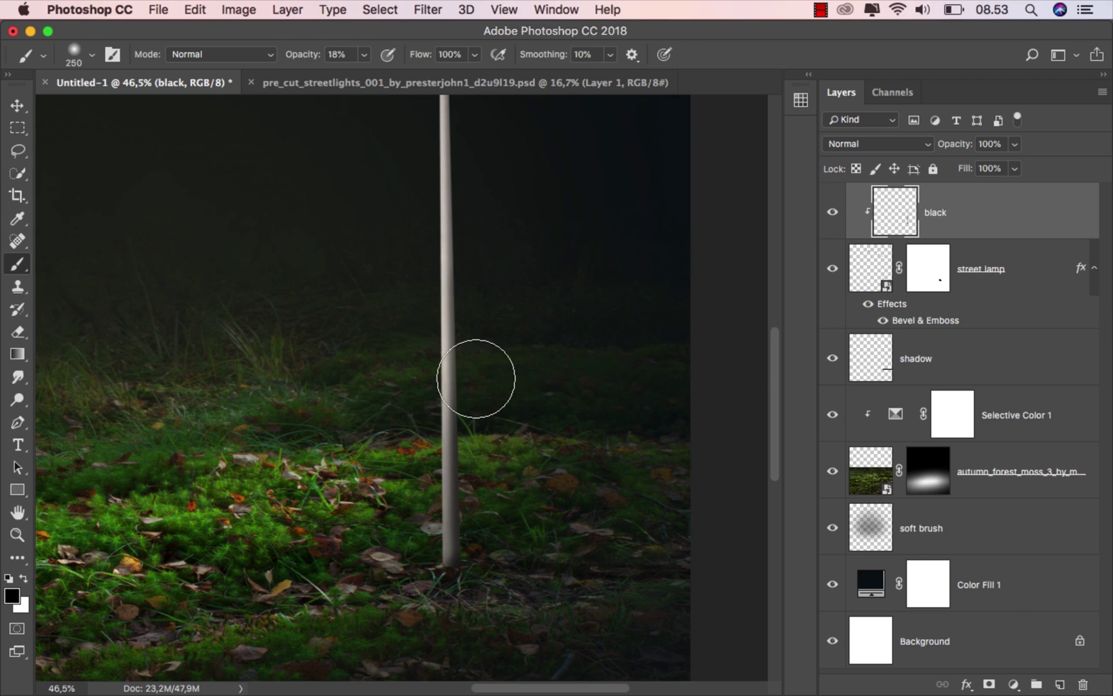
scroll(539, 397, "down", 4)
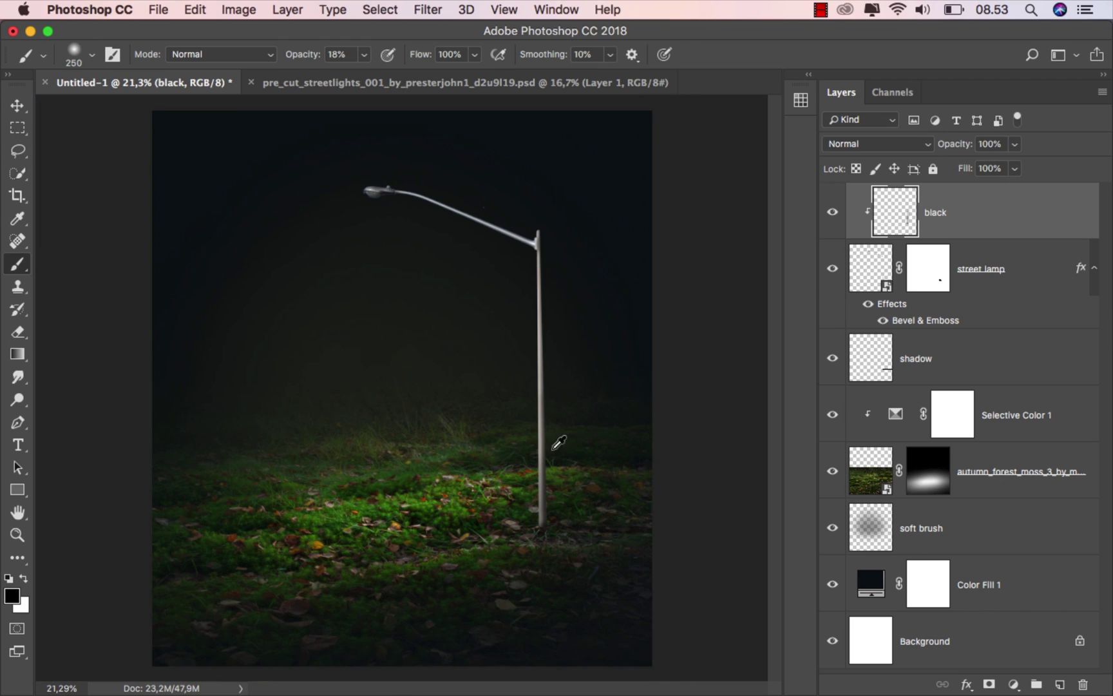
mouse_move(581, 469)
left_mouse_down()
mouse_move(568, 270)
mouse_move(561, 558)
left_mouse_up()
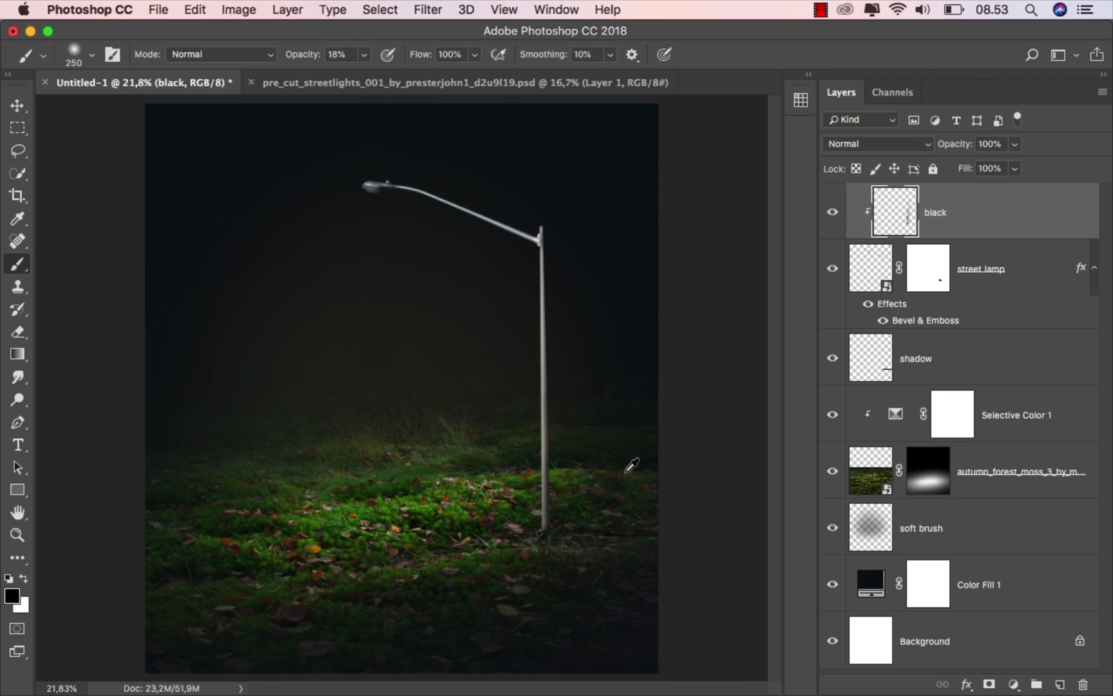
scroll(631, 465, "down", 1)
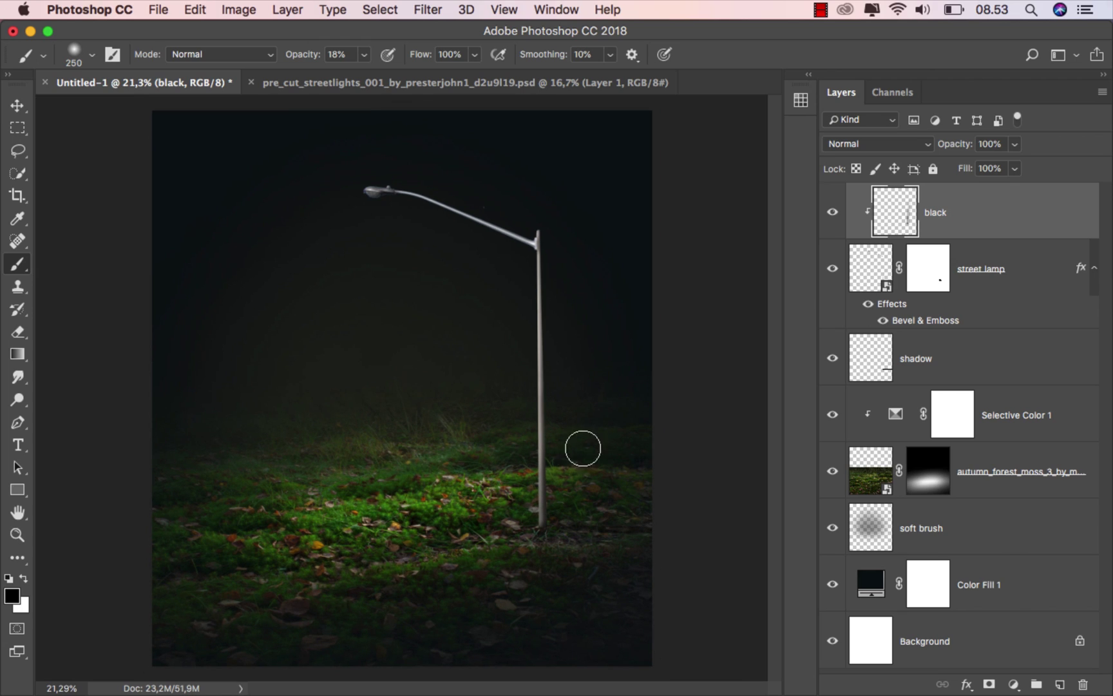
left_click(18, 105)
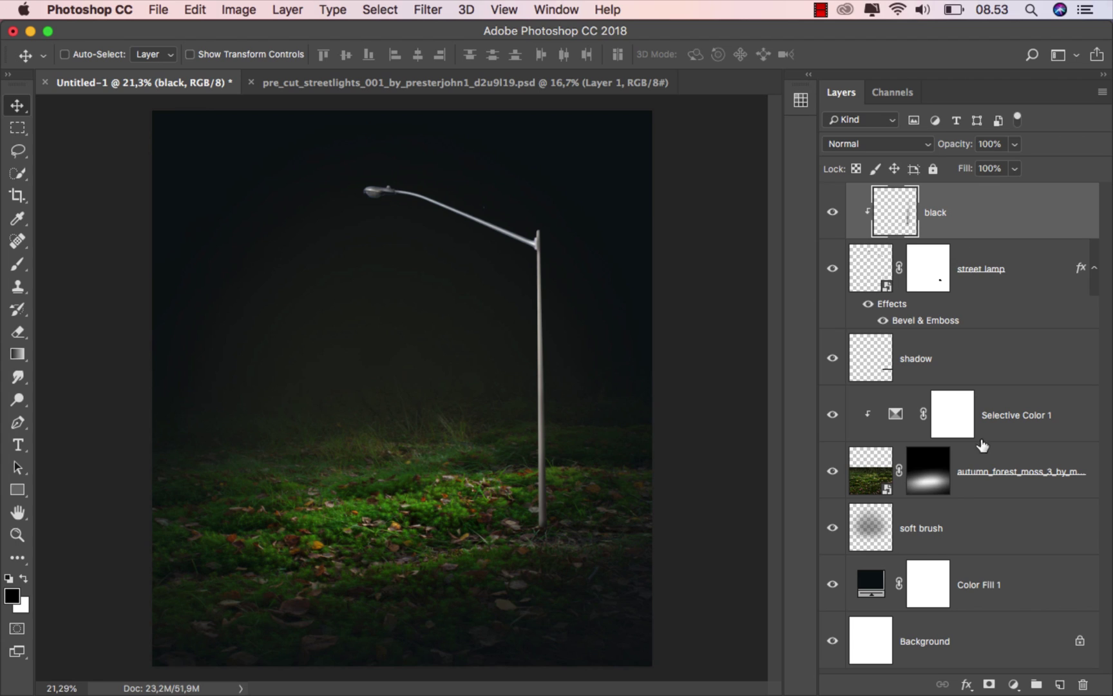
Add a Levels adjustment clipped to the street lamp and set its white input level to 104
left_click(1013, 684)
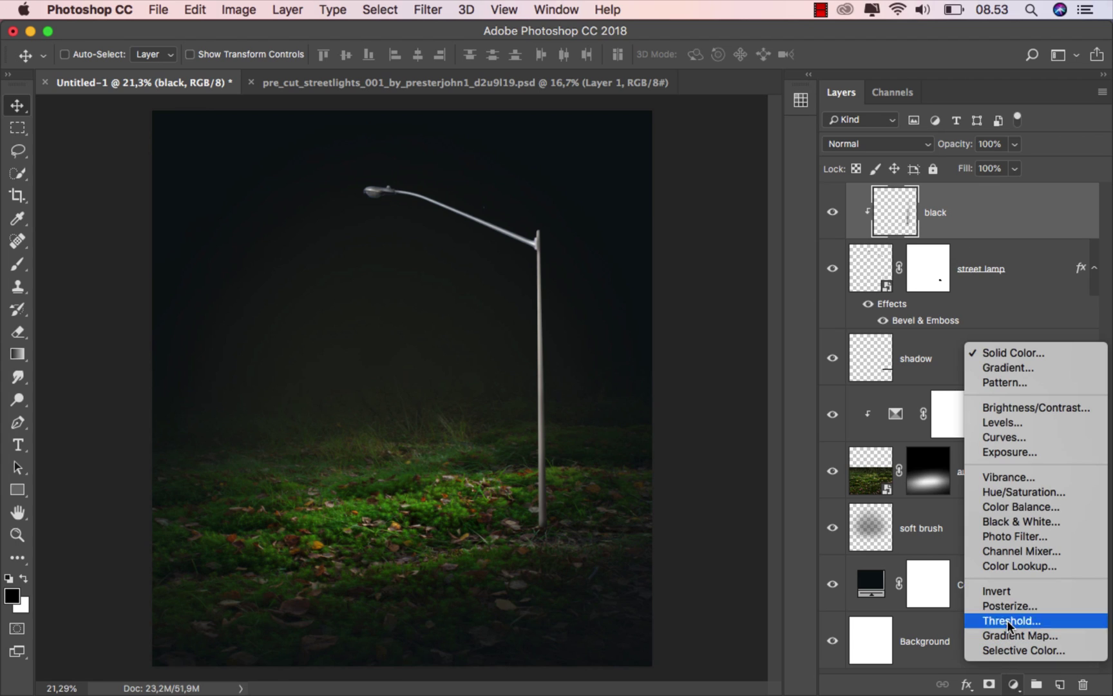
left_click(1039, 422)
left_click(685, 349)
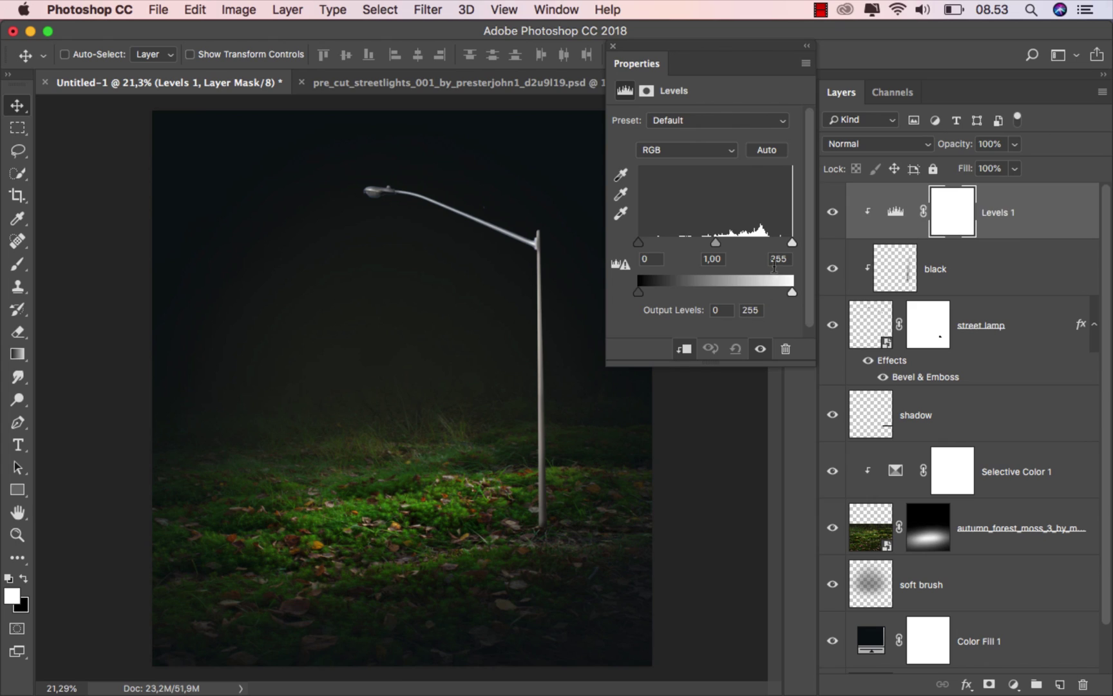
left_click_drag(790, 244, 700, 240)
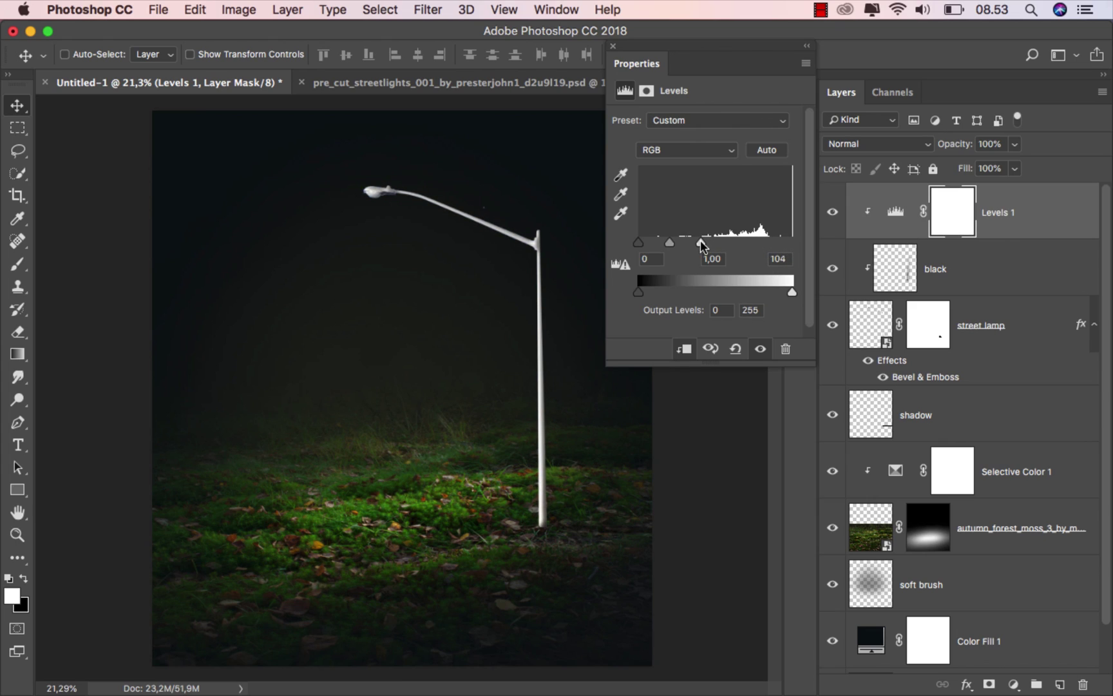
Invert the Levels 1 layer mask to black to hide the brightening
left_click(612, 47)
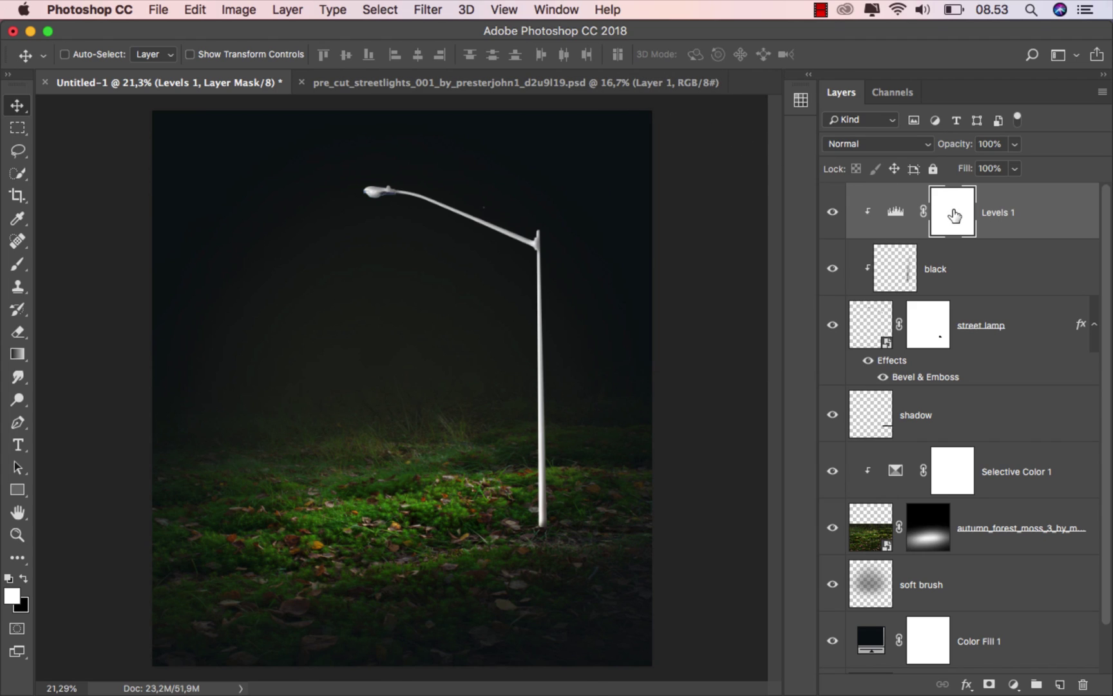
key("super+i")
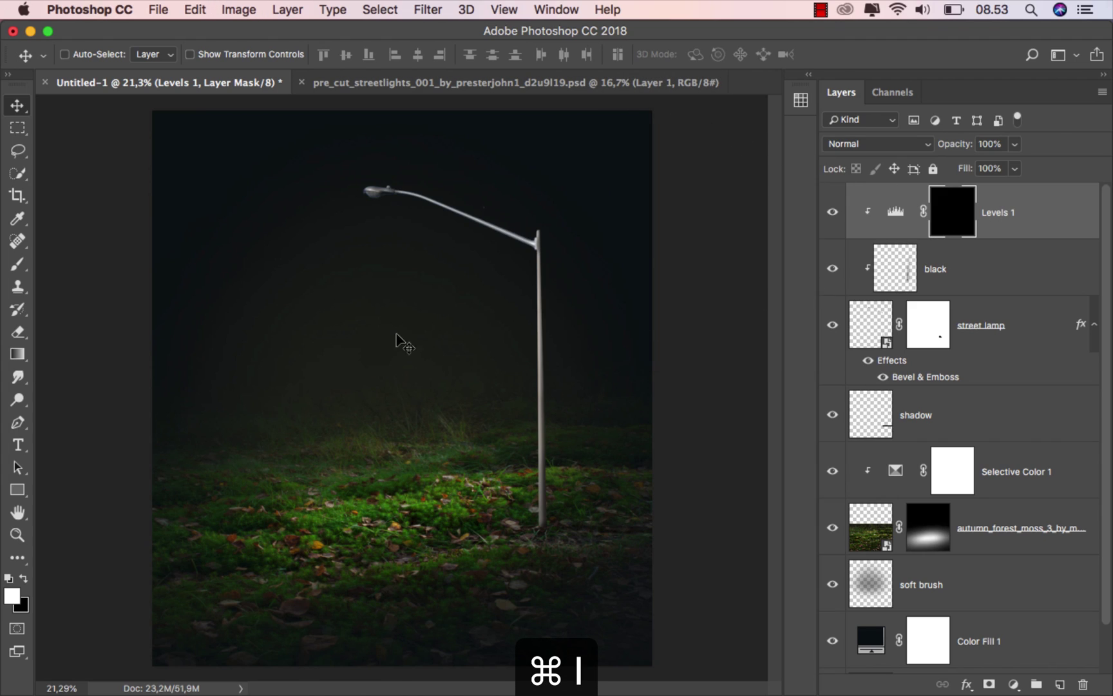
Reveal the Levels 1 brightening over the lamp head and arm with a 600 px soft white brush at 100% opacity, and compare before and after
left_click(18, 263)
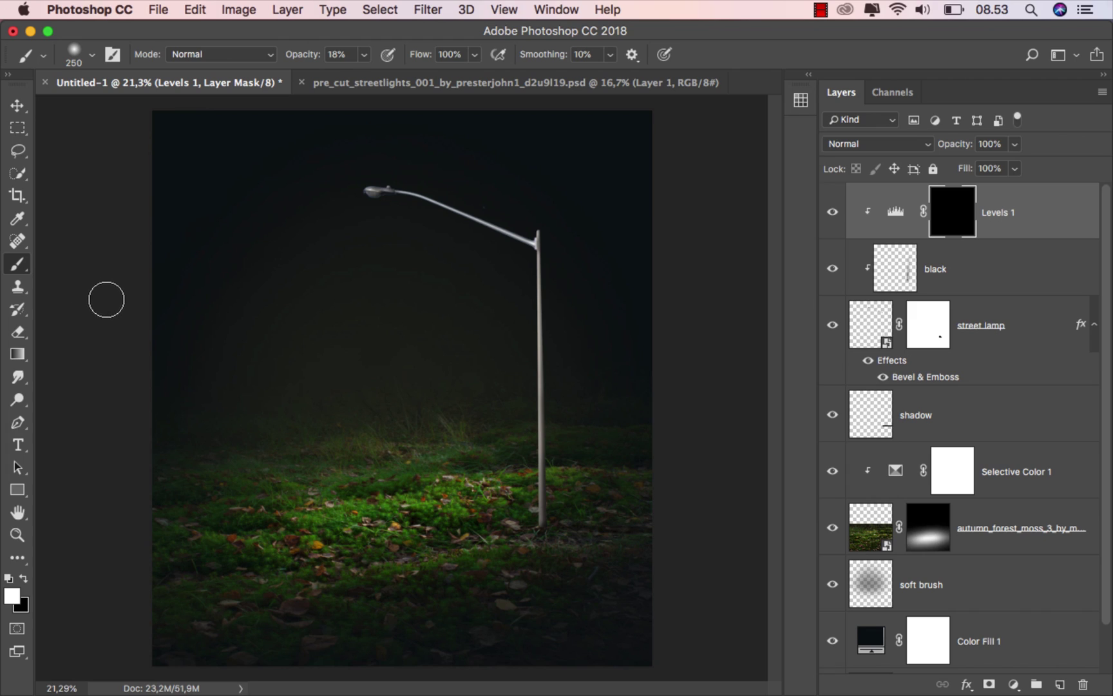
left_click(363, 54)
left_click_drag(365, 71, 433, 73)
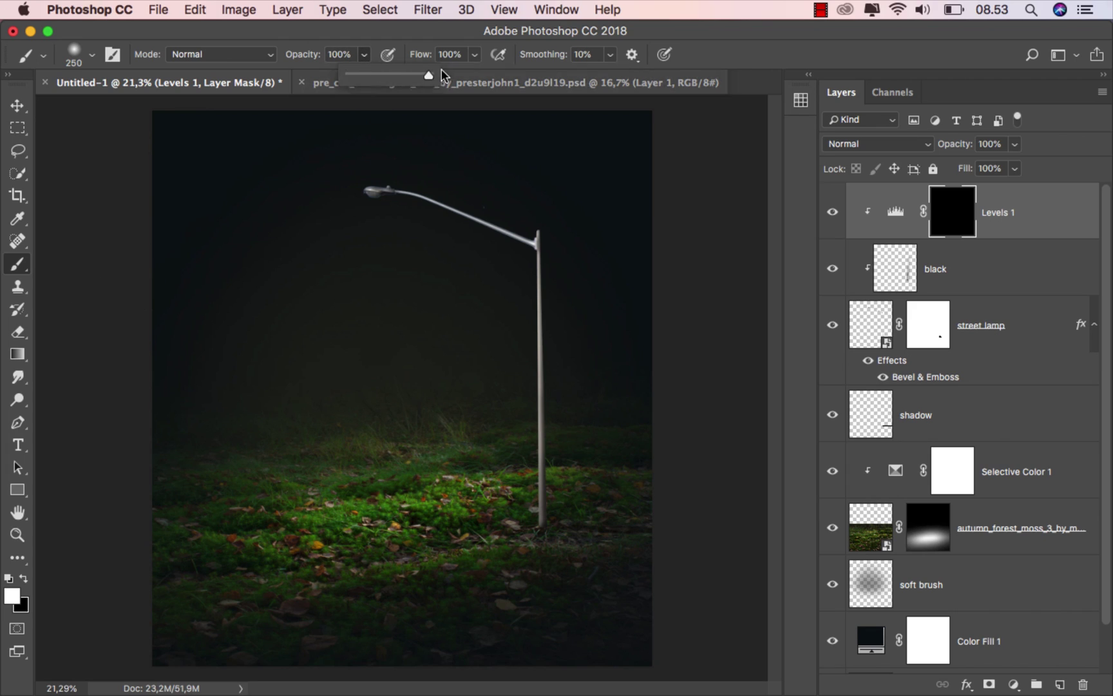
key("bracketright")
left_click(371, 190)
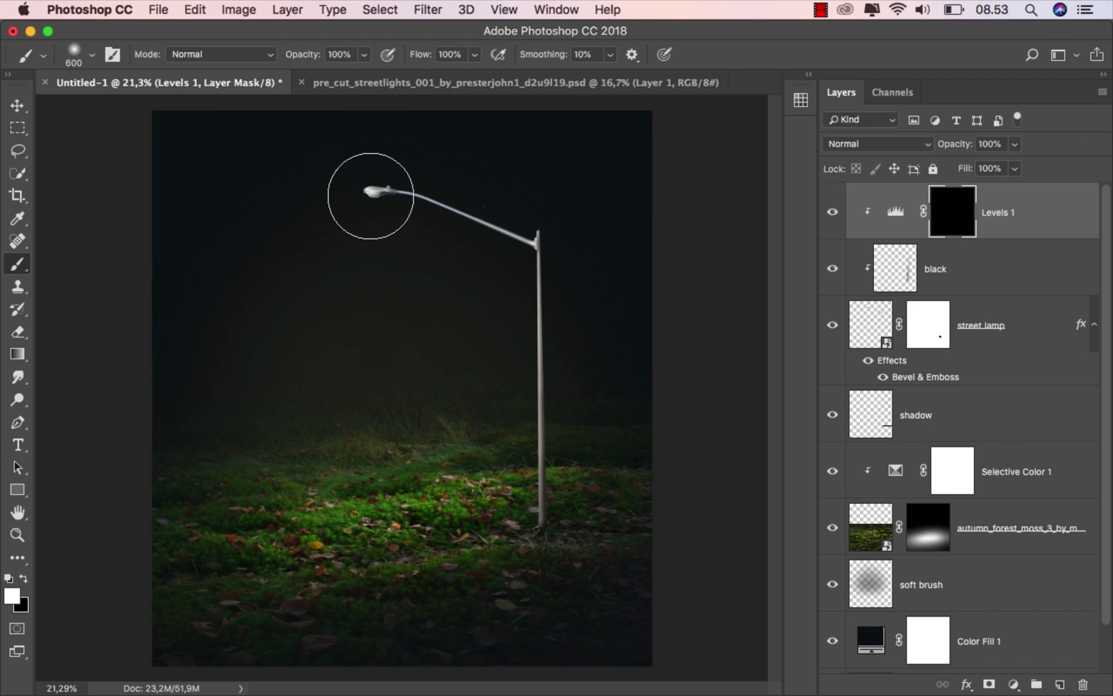
key("bracketright")
key("bracketright")
key("bracketright")
left_click_drag(459, 251, 454, 258)
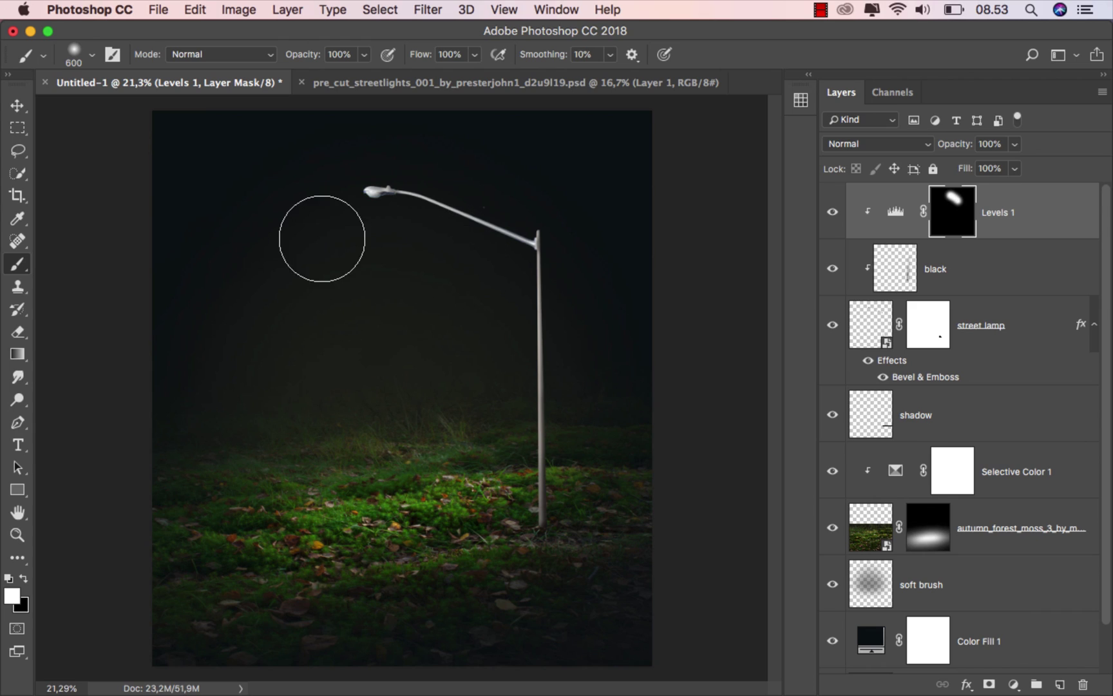
left_click(17, 105)
left_click(833, 214)
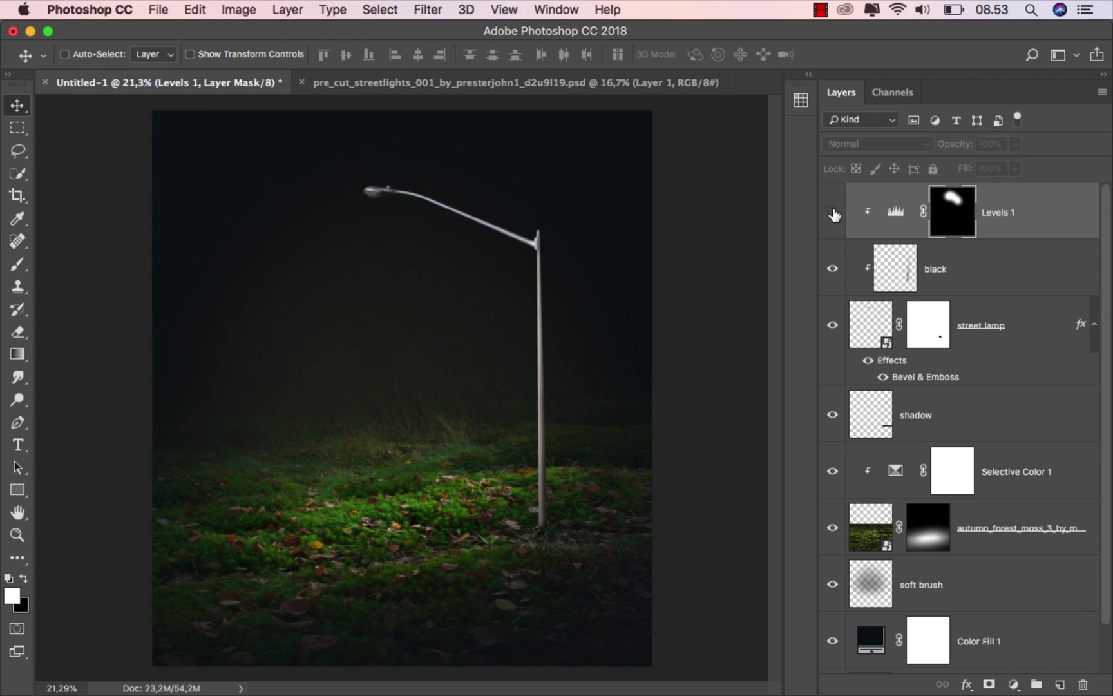
left_click(833, 215)
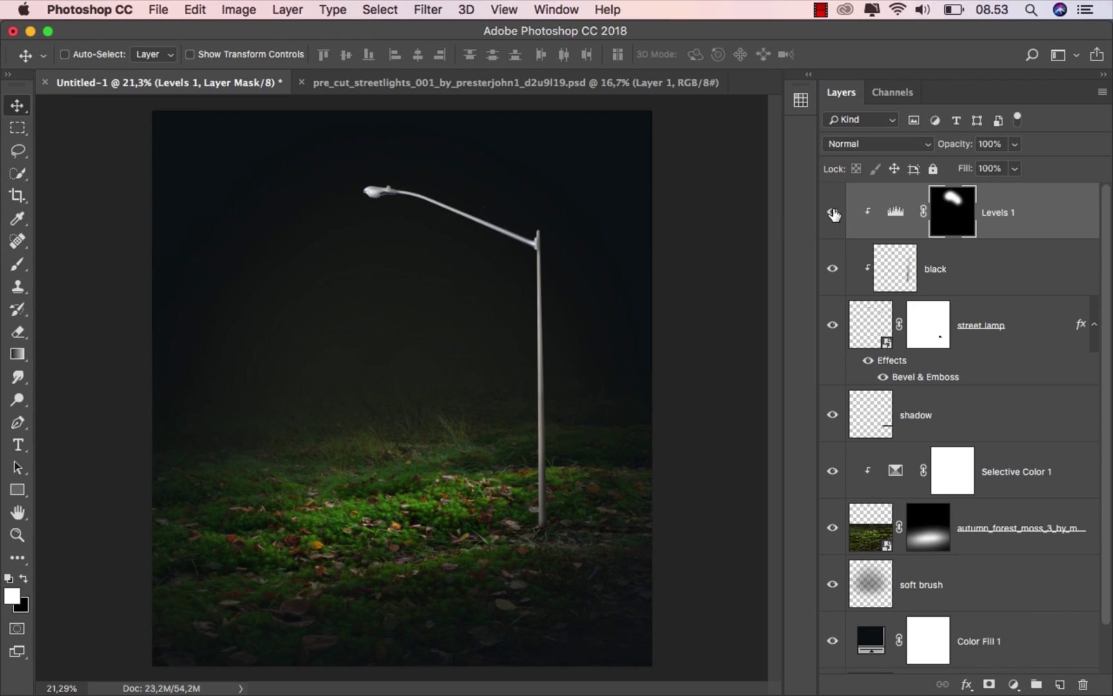
Add a new layer above Levels 1 and name it "light lamp"
left_click(1030, 222)
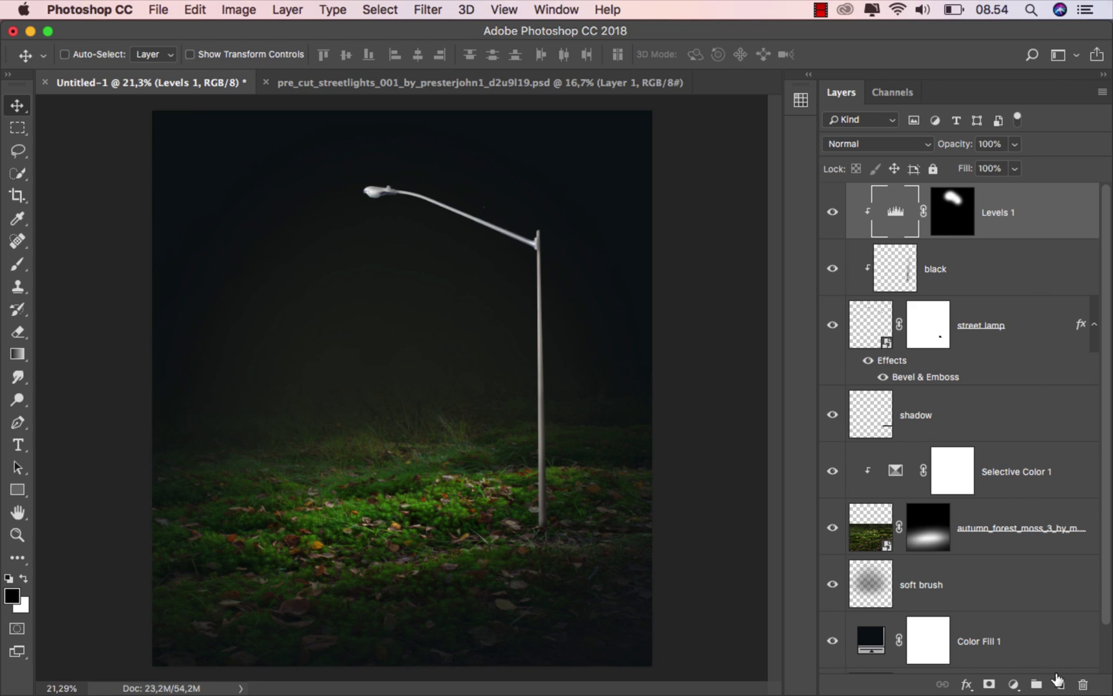
left_click(1057, 682)
double_click(914, 212)
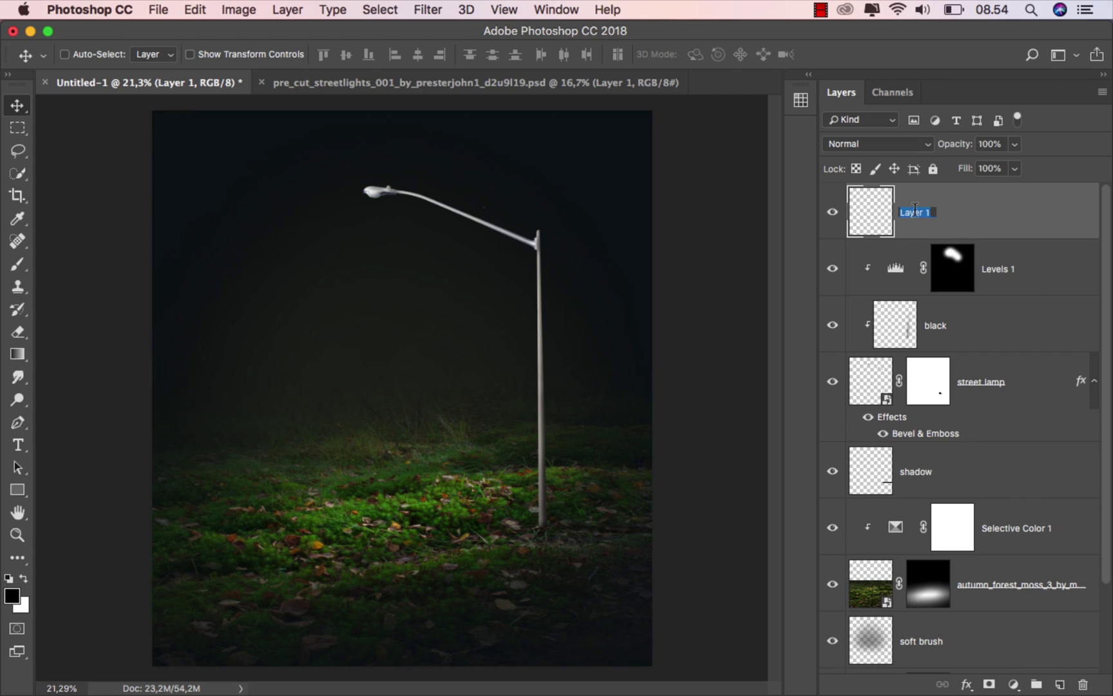
key("BackSpace")
type("light lamp")
key("Return")
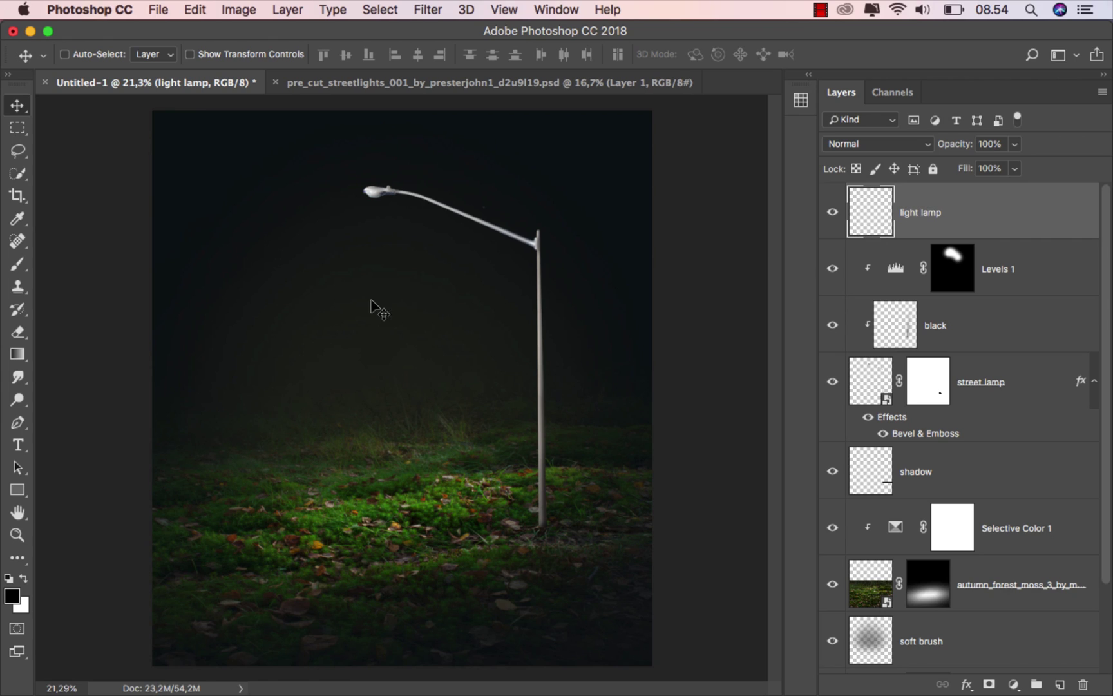
Paint a single white glow spot on the lamp head with a 150 px soft brush on the light lamp layer
left_click(20, 264)
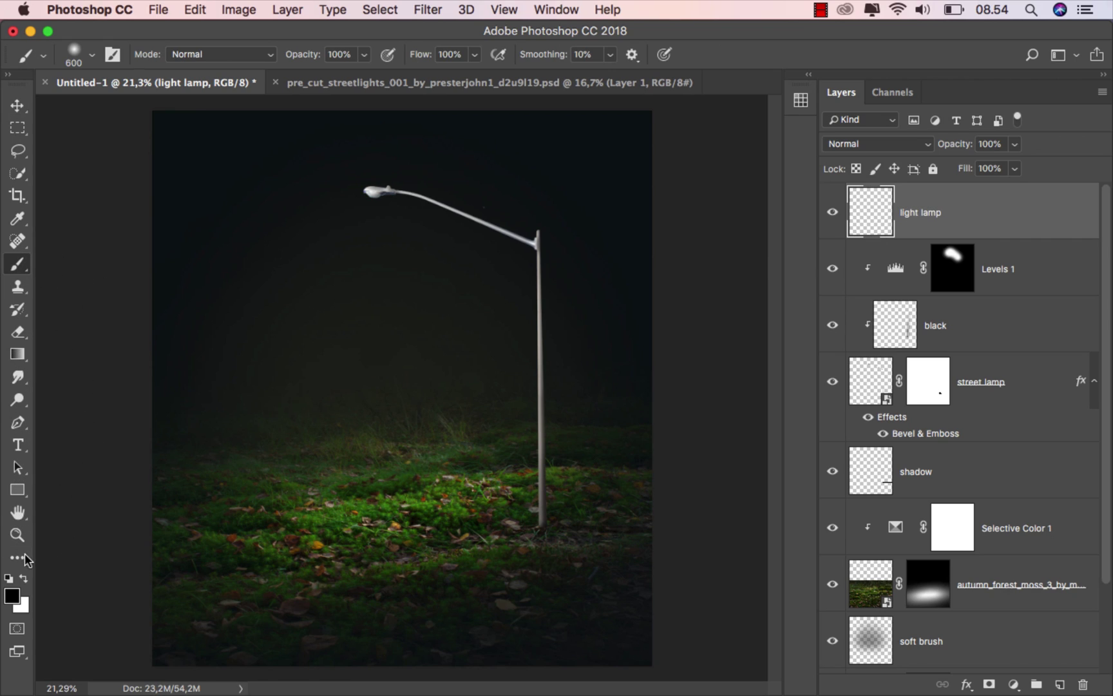
left_click(23, 580)
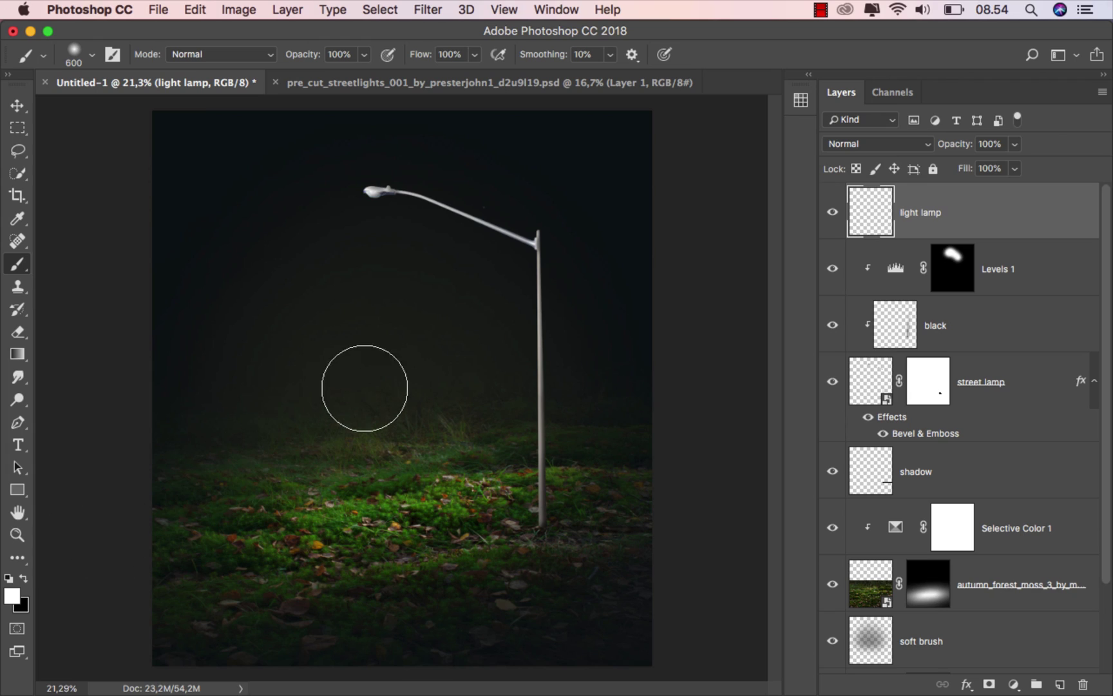
key("bracketleft")
key("bracketleft")
key("bracketleft")
key("bracketleft")
key("bracketleft")
key("bracketleft")
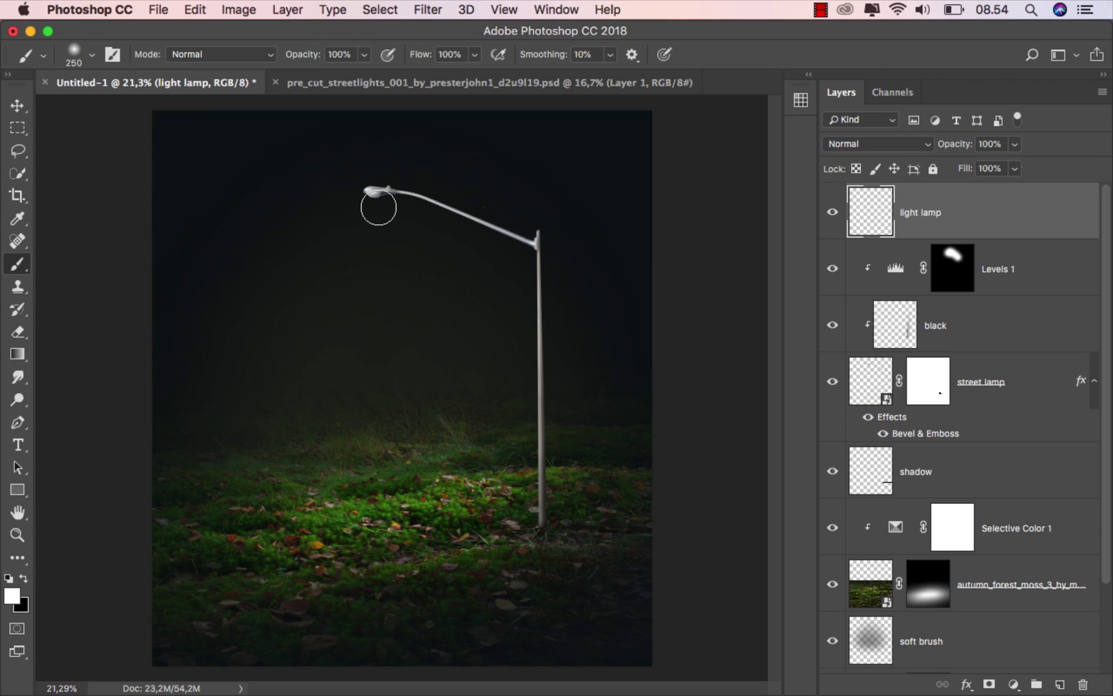
key("bracketleft")
left_click(374, 193)
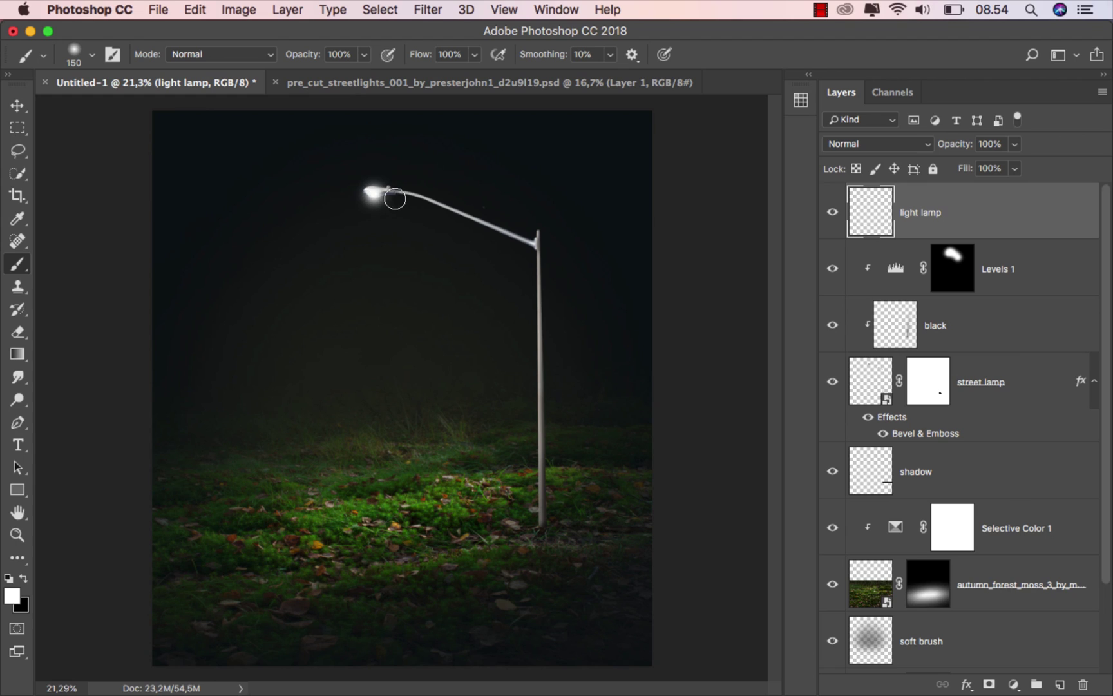
Transform the lamp glow to about 145% width and 78% height and rotate it about 2.4° to match the lamp head
left_click(17, 105)
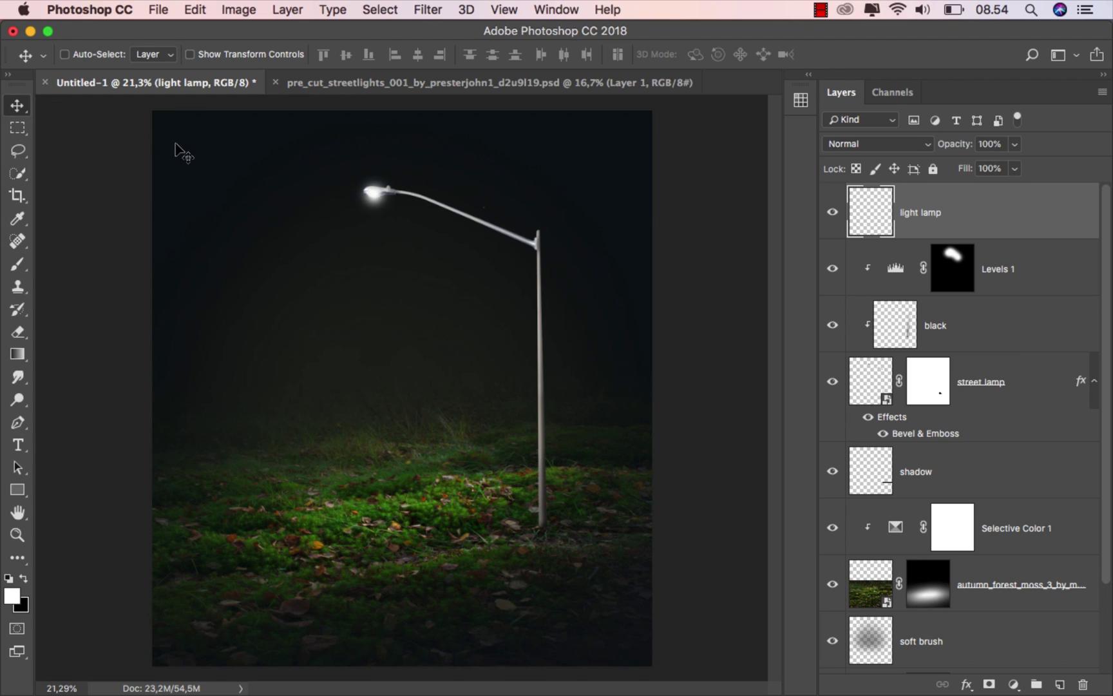
scroll(387, 207, "up", 3)
key("super+t")
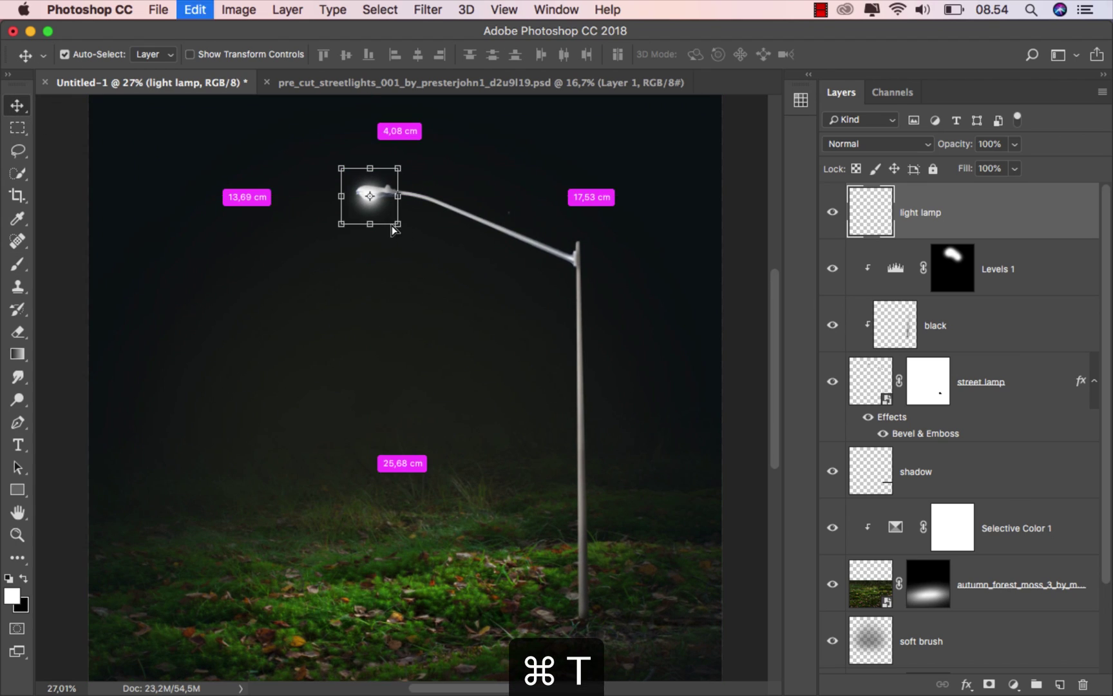
left_click_drag(400, 195, 552, 176)
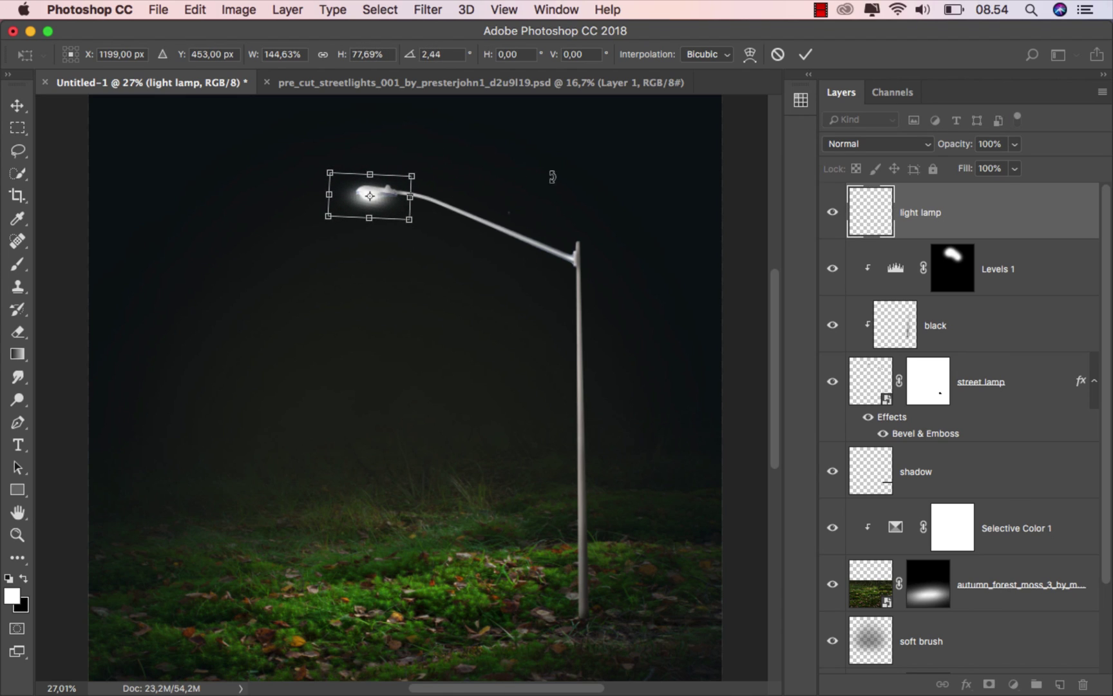
left_click(805, 55)
Shift the glow slightly so that it sits directly on the lamp head
scroll(377, 175, "up", 3)
left_click_drag(373, 205, 375, 204)
key("Up")
key("Up")
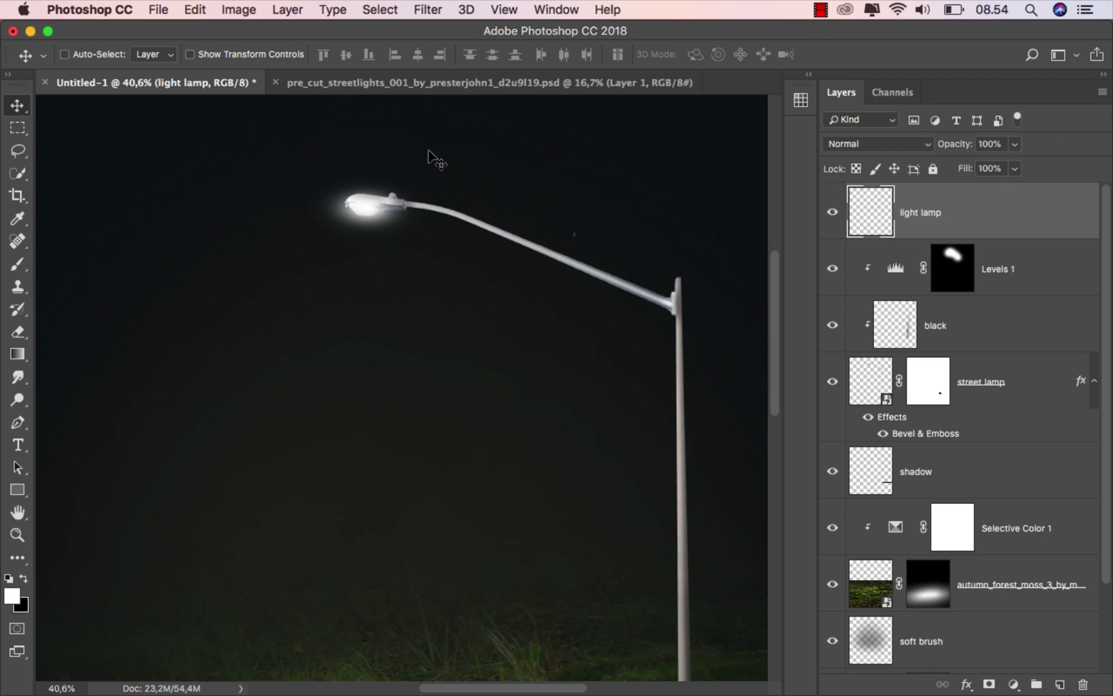
key("super+0")
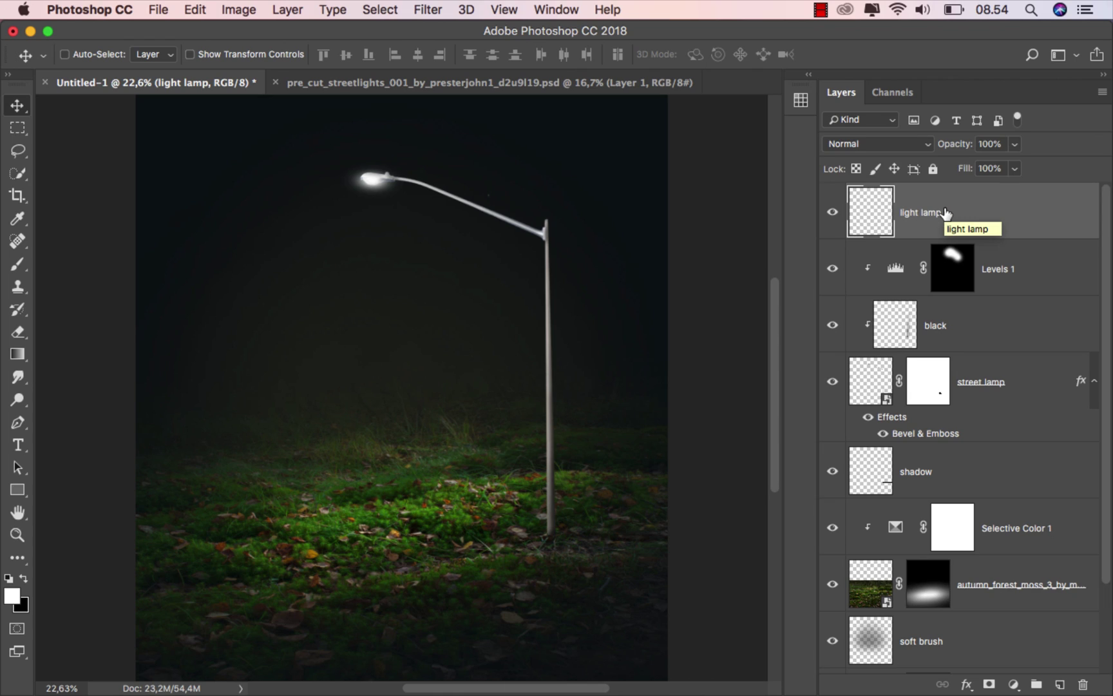
Add a new layer above light lamp and name it "light 1"
left_click(1060, 683)
double_click(914, 213)
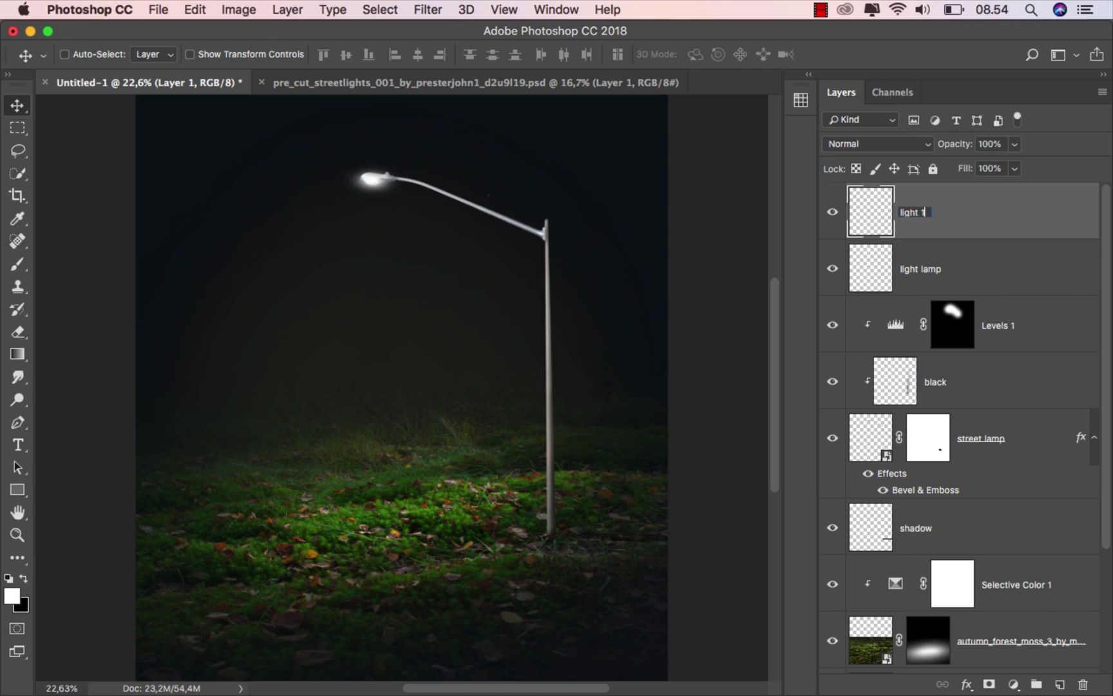
key("Return")
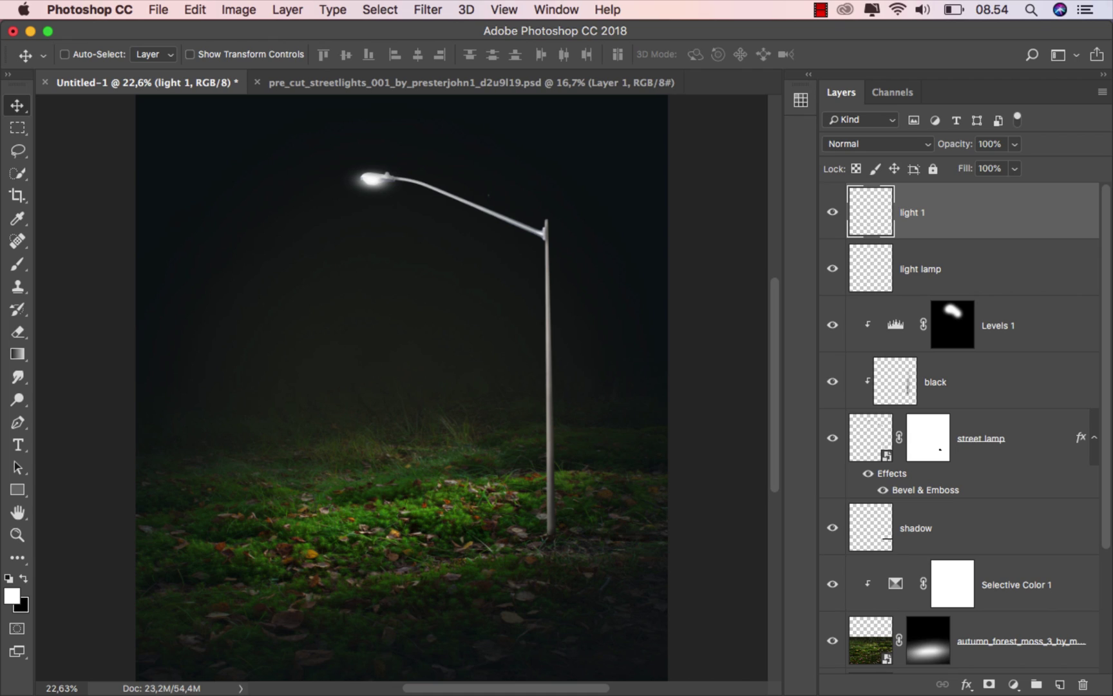
Paint one white glow spot midway between the lamp head and the ground with a 500 px soft brush on the light 1 layer
left_click(18, 265)
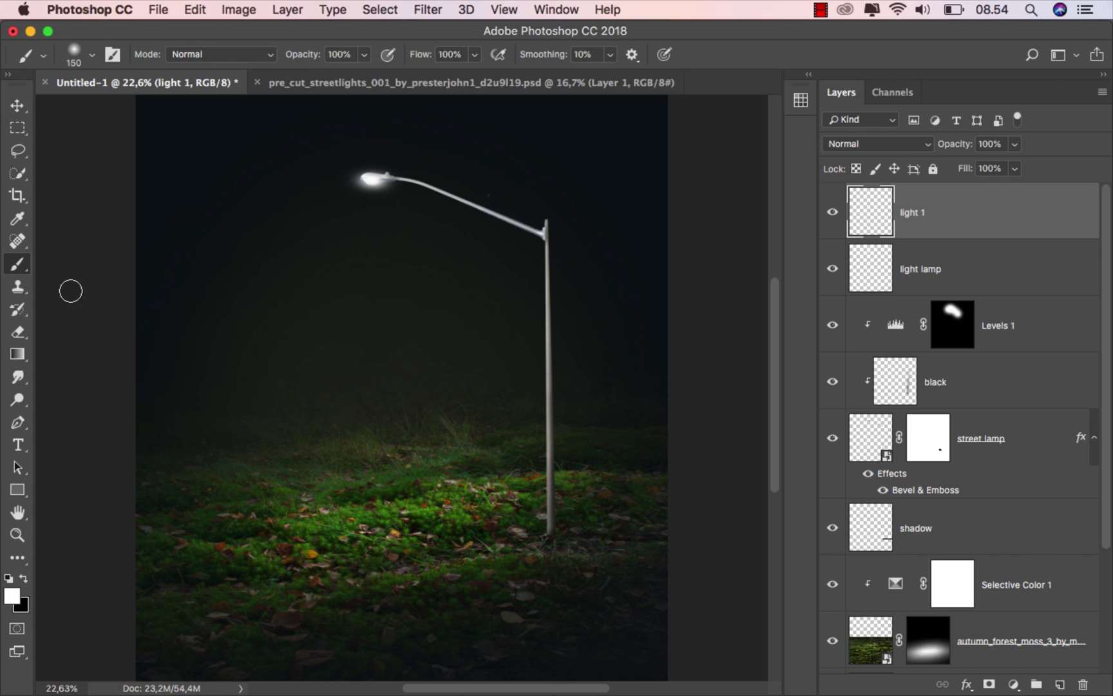
key("bracketright")
key("bracketright")
key("bracketright")
key("bracketright")
key("bracketright")
left_click(381, 338)
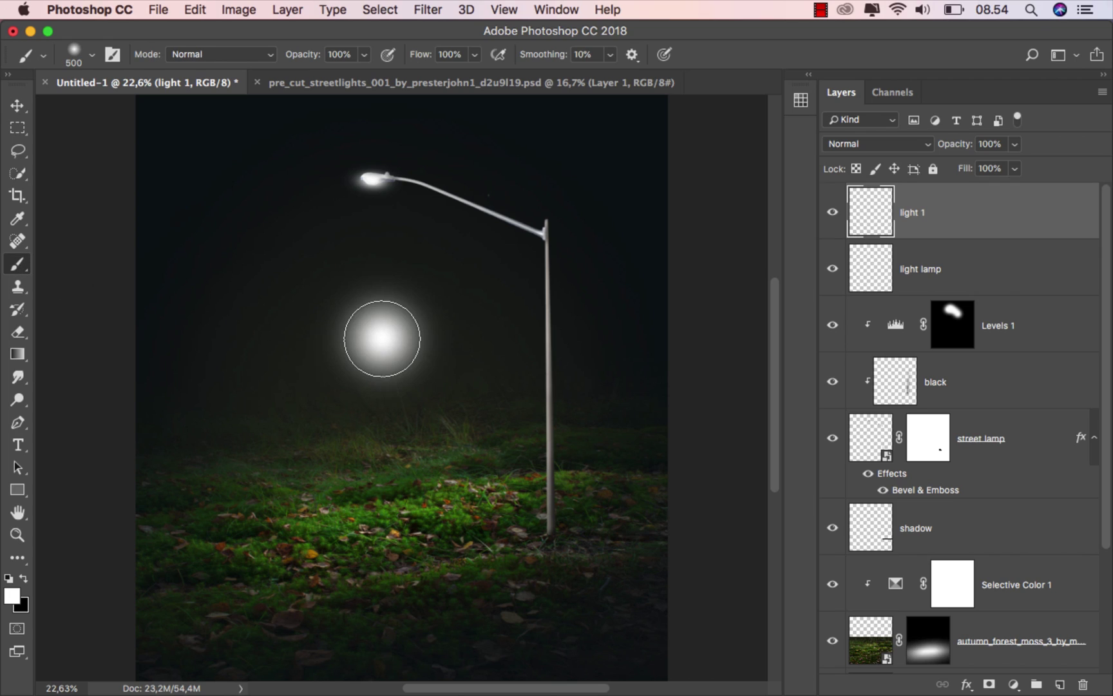
Stretch the light 1 glow to about 359% width and 535% height so it spreads from the lamp down over the moss
left_click(18, 107)
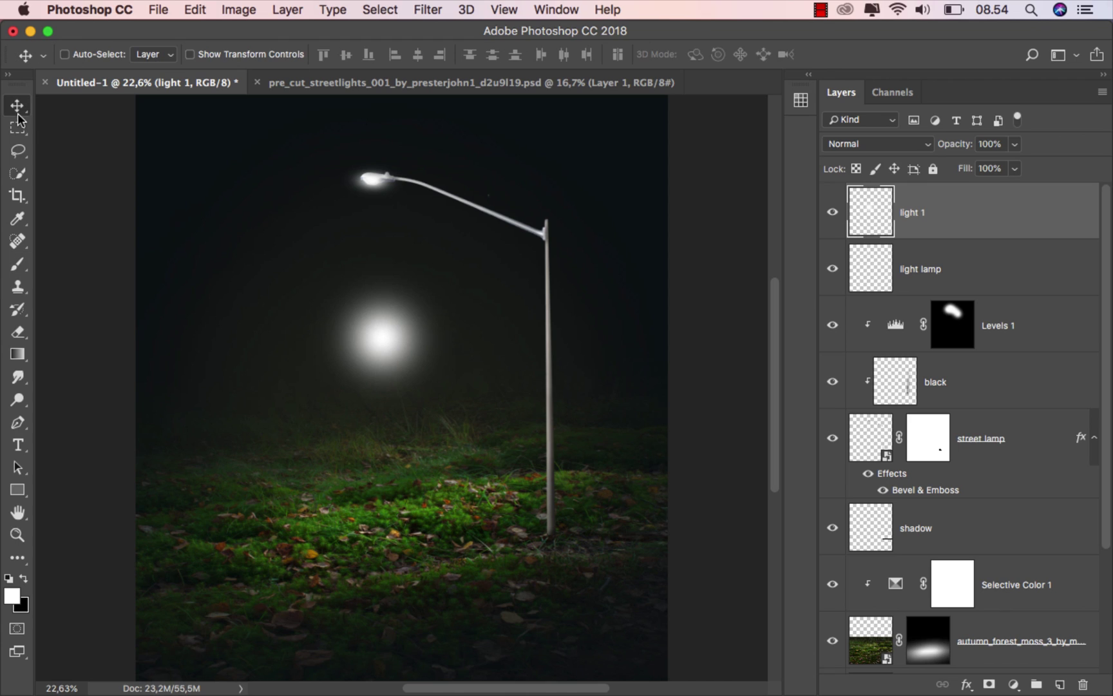
key("super+t")
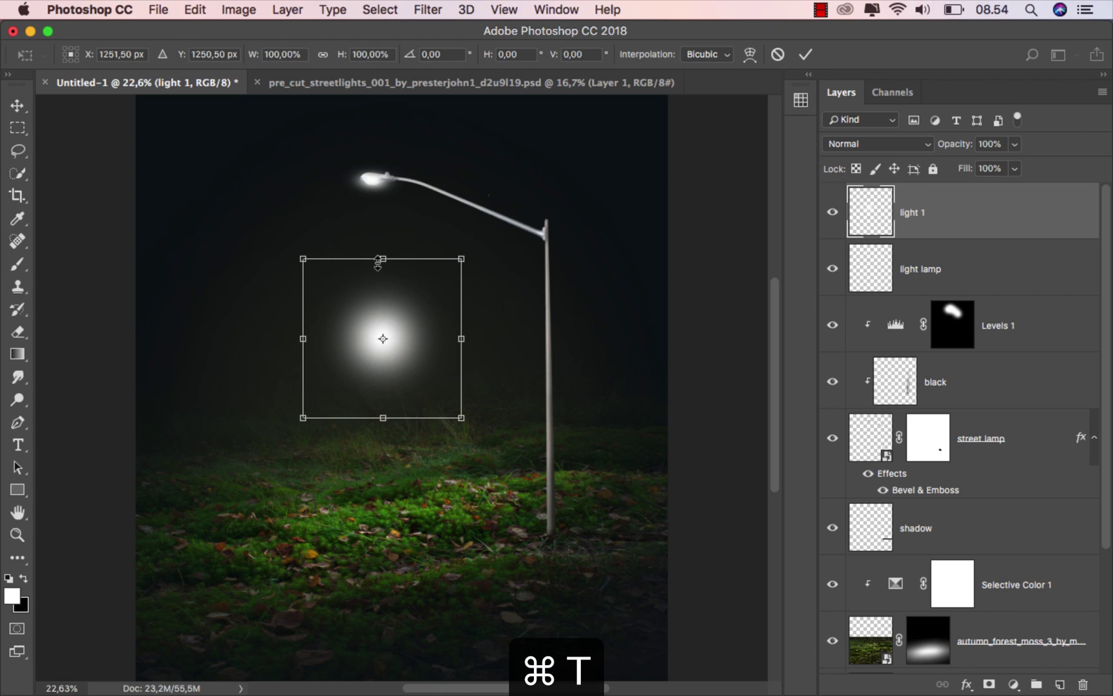
left_click_drag(382, 255, 378, 176)
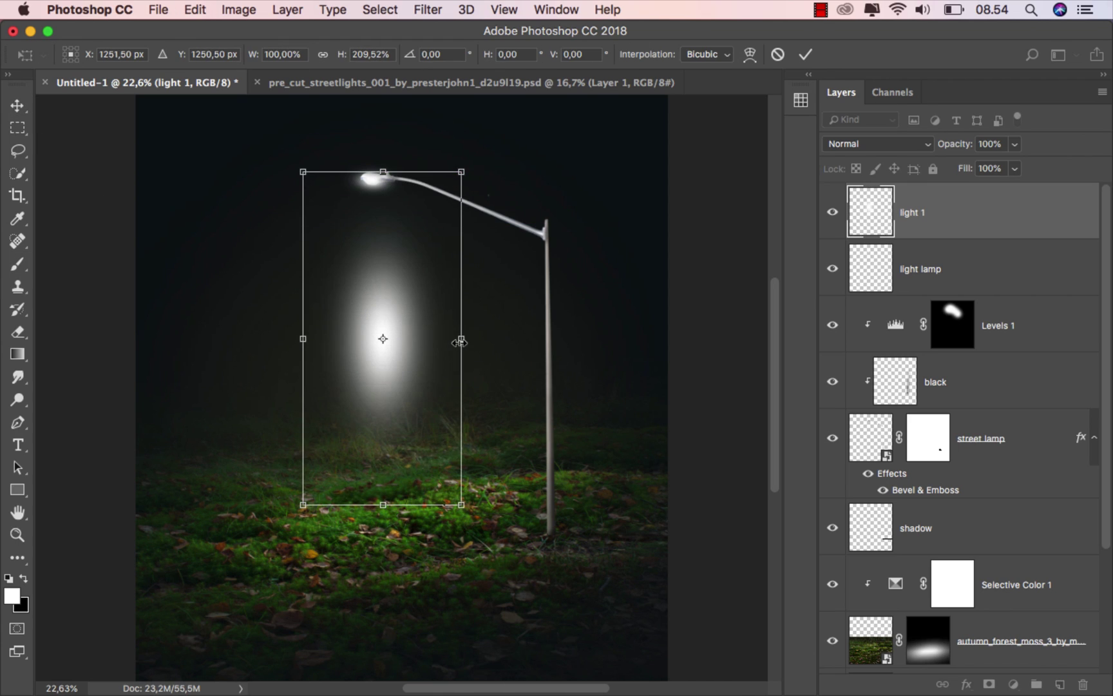
left_click_drag(461, 340, 539, 340)
scroll(447, 498, "down", 1)
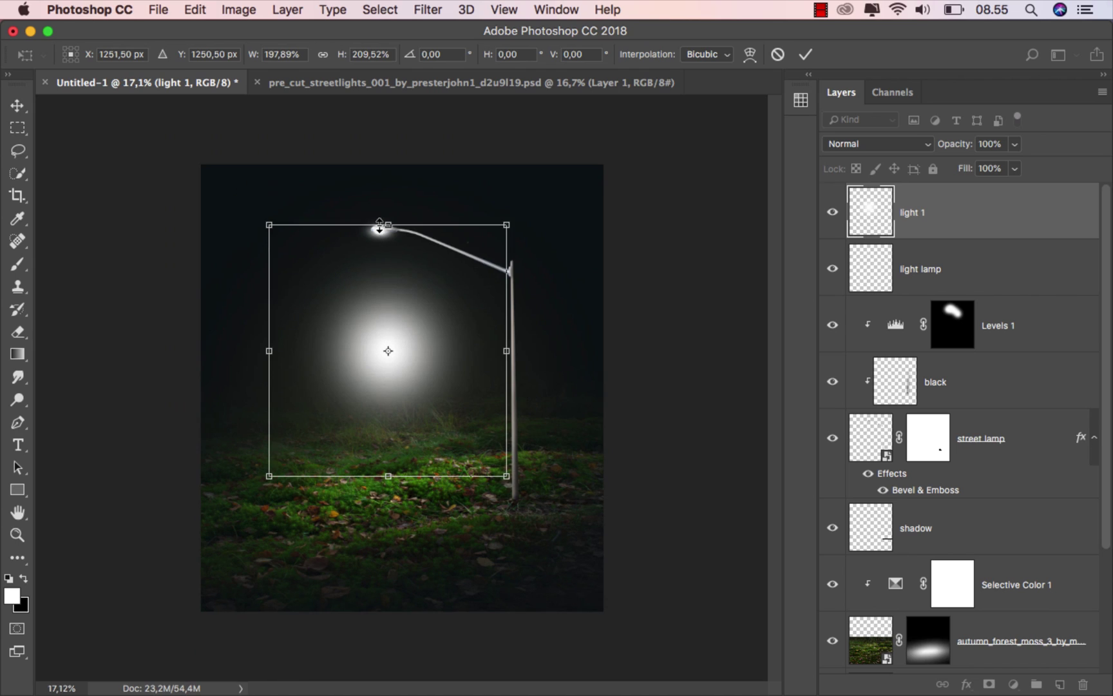
left_click_drag(387, 224, 386, 79)
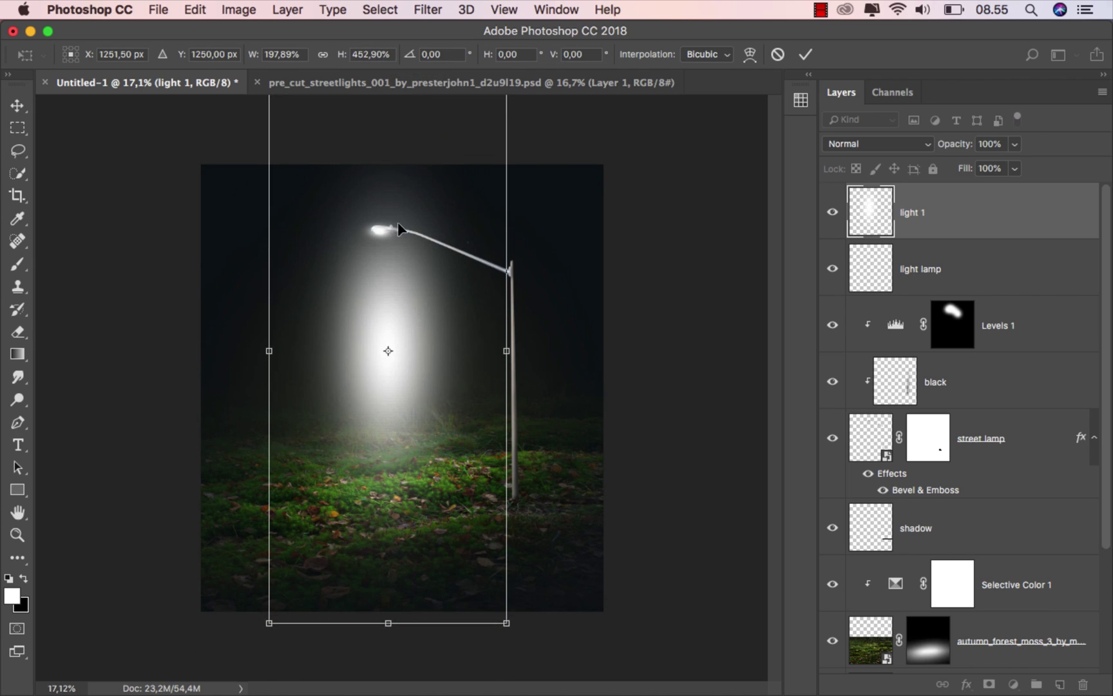
left_click_drag(507, 350, 603, 350)
scroll(447, 497, "down", 2)
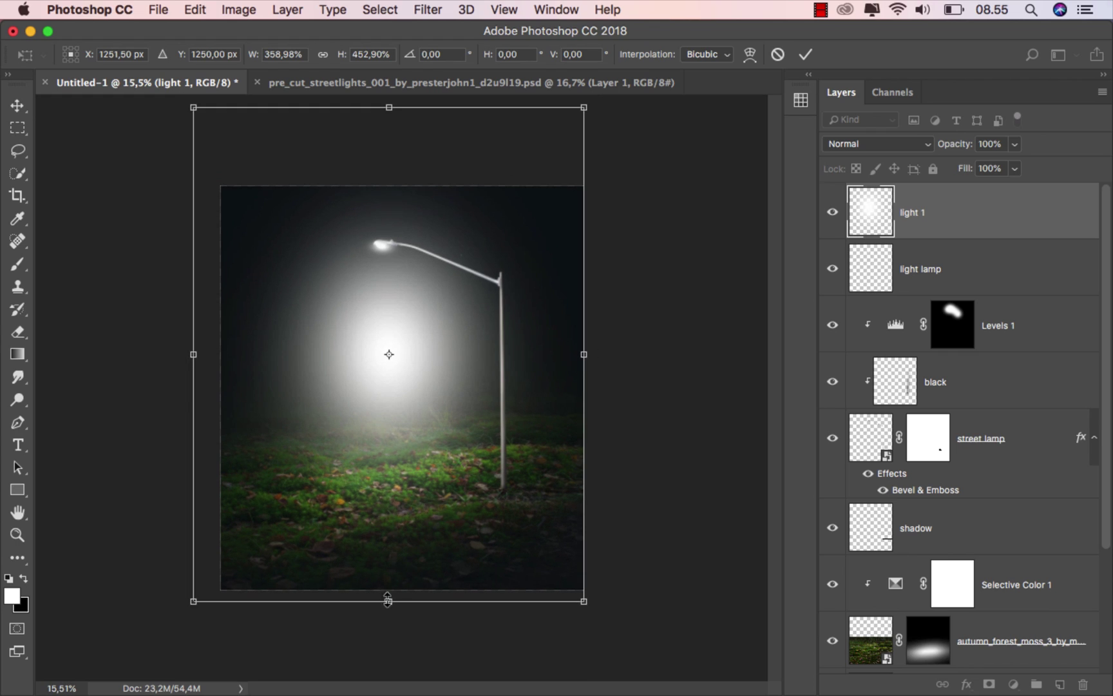
left_click_drag(392, 606, 391, 693)
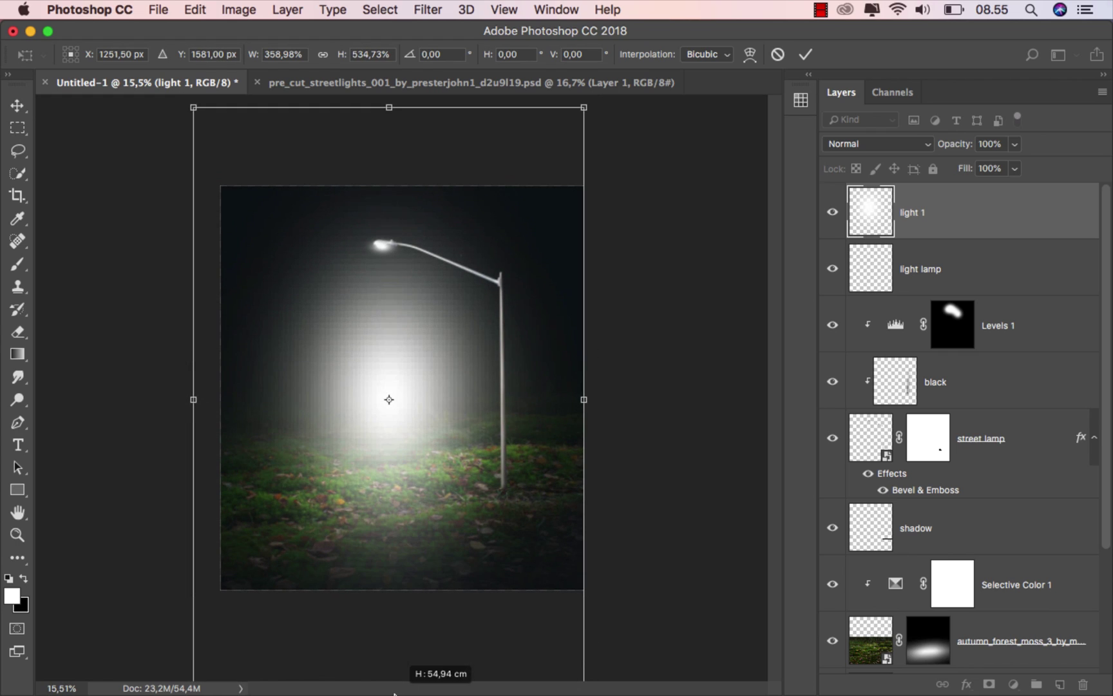
left_click(795, 60)
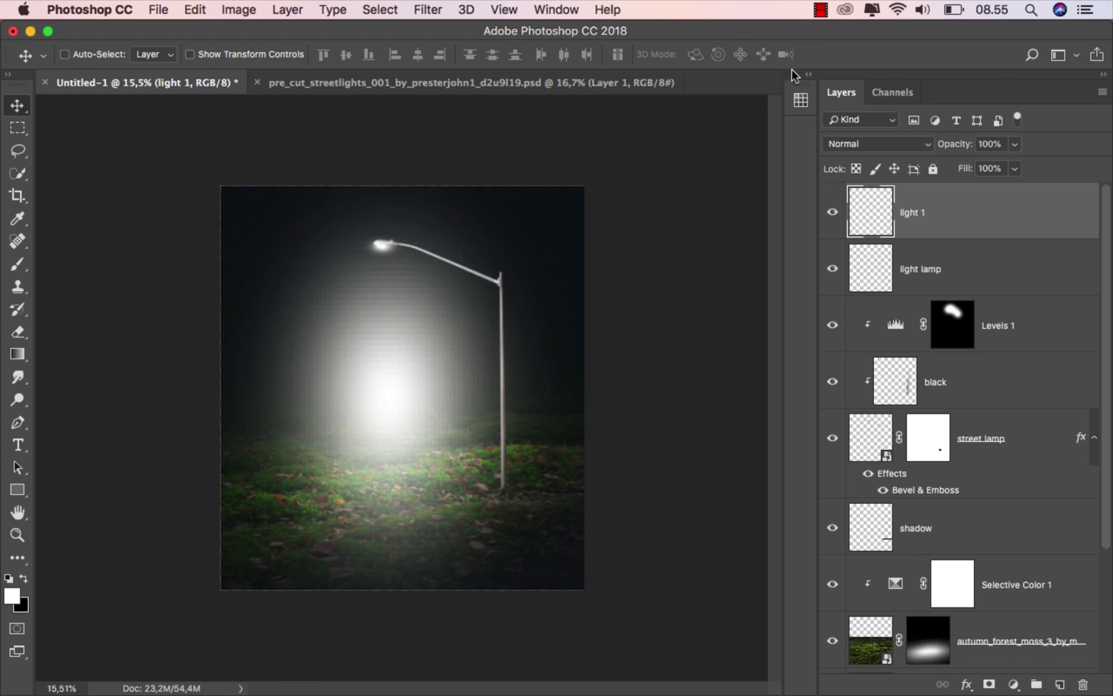
Set the blend mode of the light 1 layer to Soft Light and compare the scene with and without it
scroll(467, 431, "up", 3)
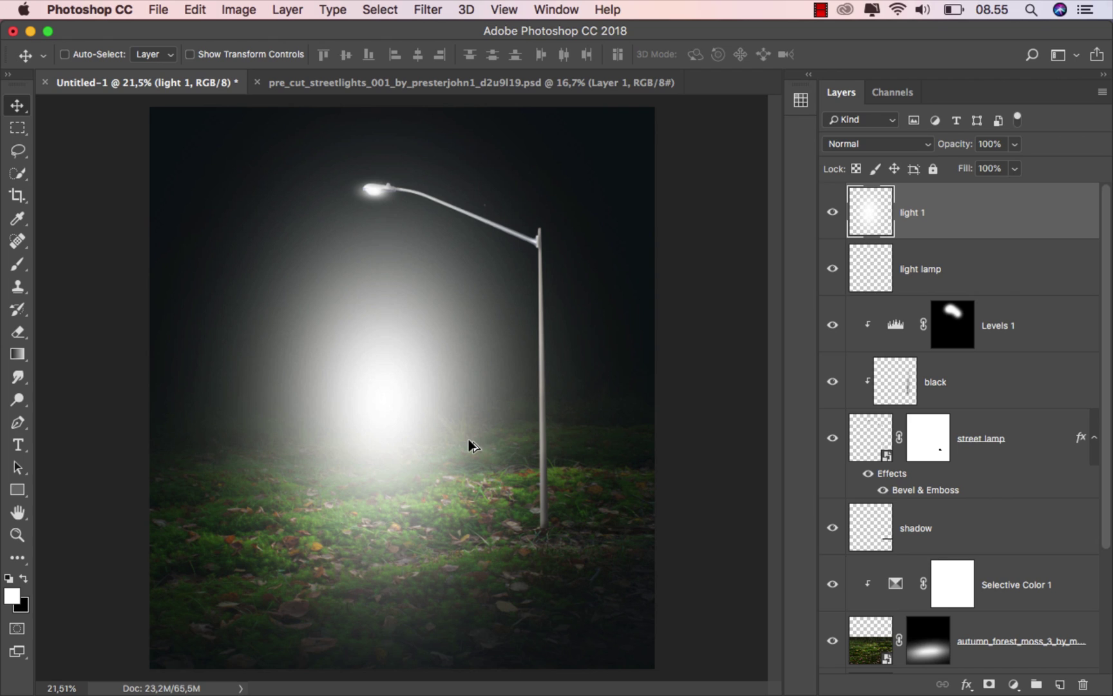
scroll(469, 438, "down", 1)
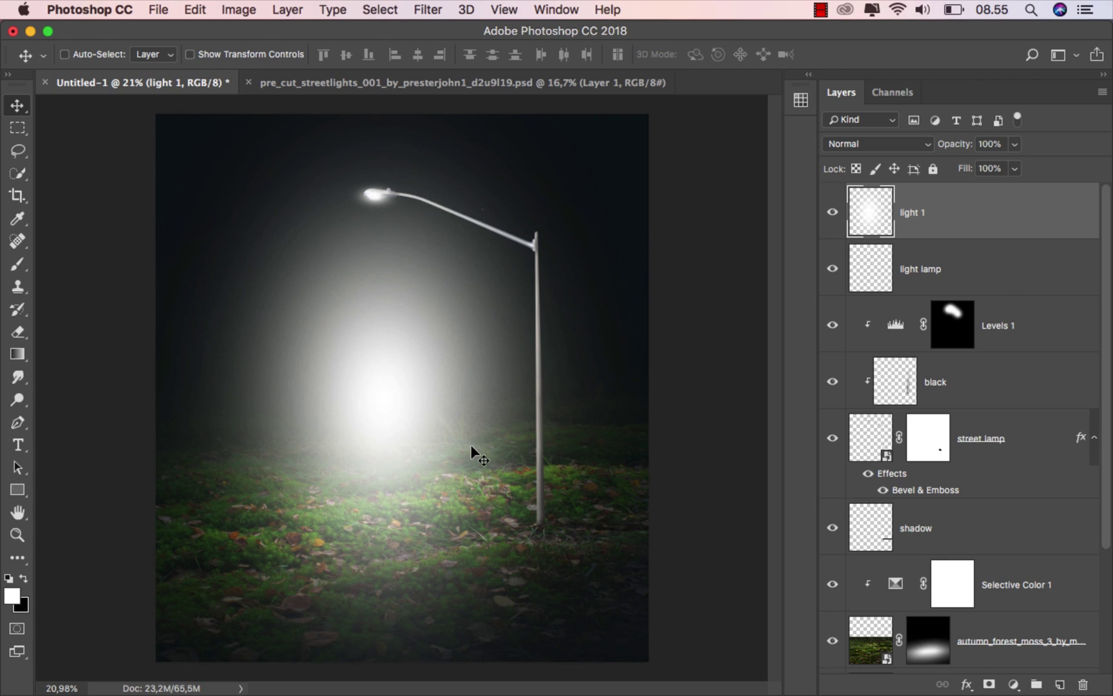
left_click(884, 147)
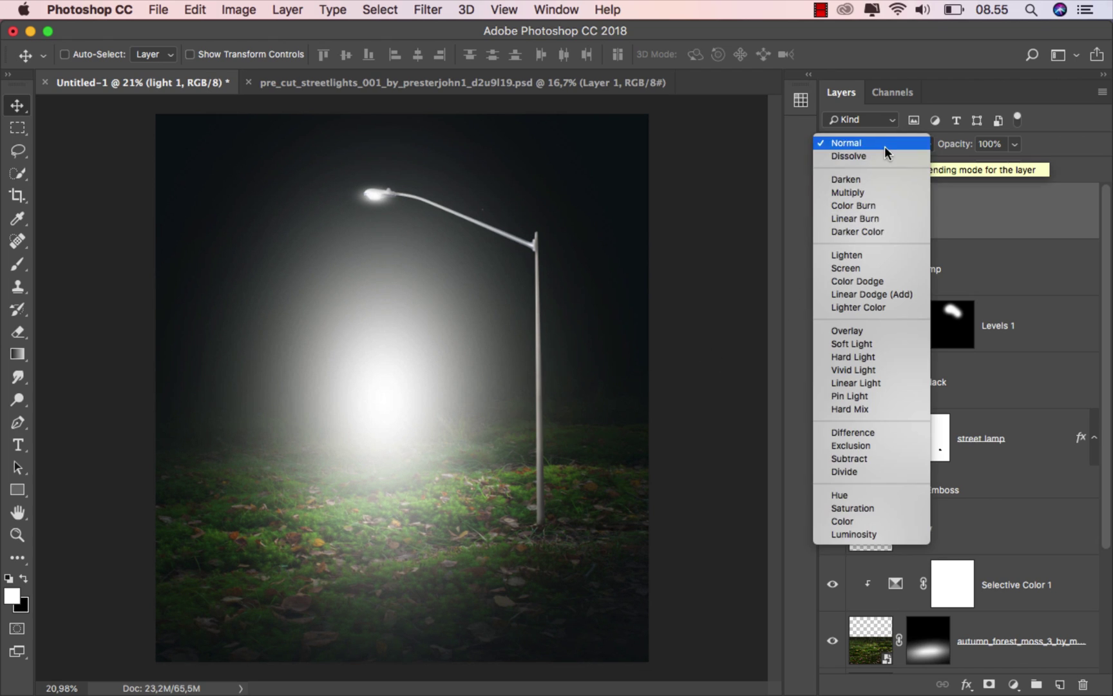
left_click(851, 344)
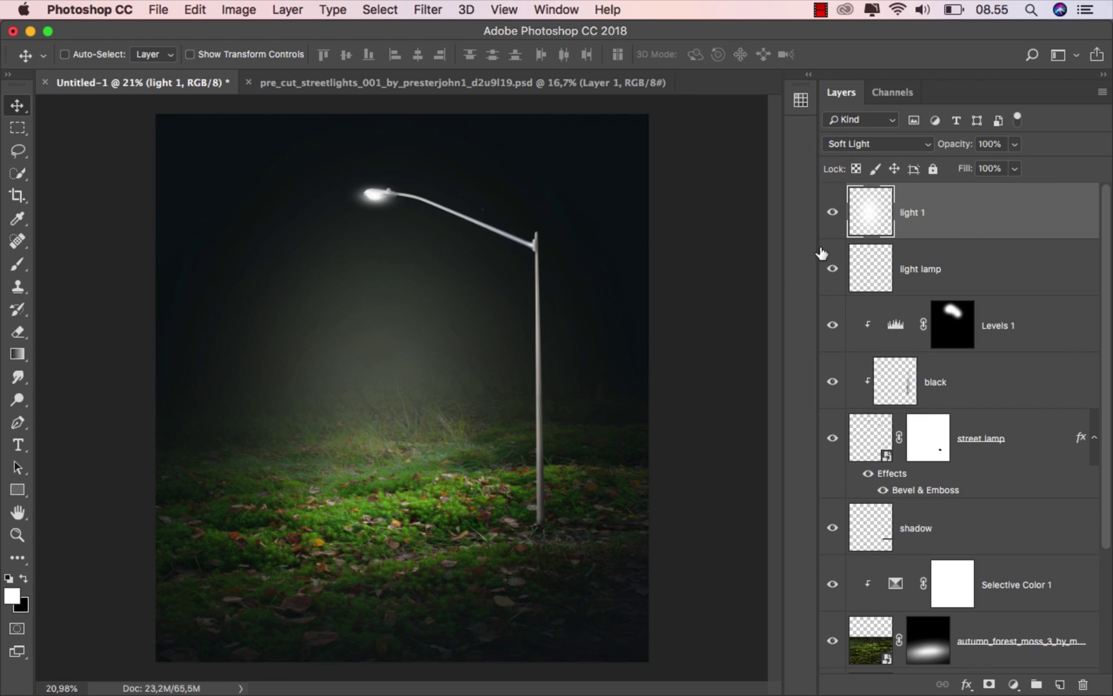
left_click(833, 213)
left_click(833, 213)
Add a layer mask to light 1 and paint black at 19% opacity with an 800 px soft brush, shaping the glow into a cone below the lamp
left_click(989, 684)
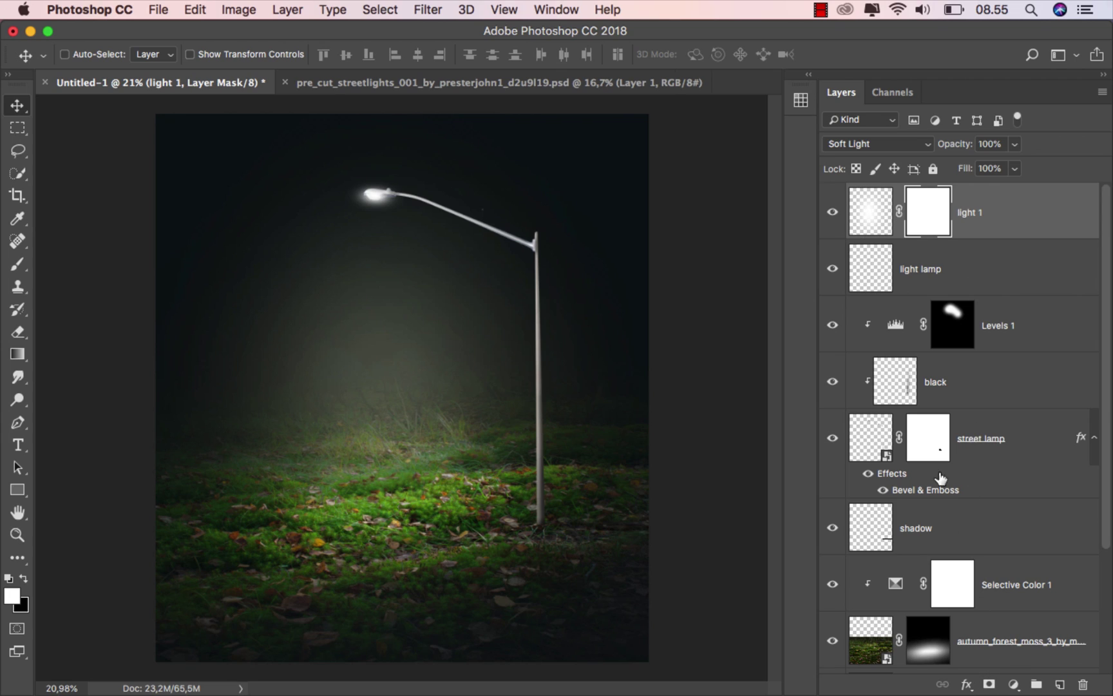
left_click(22, 262)
left_click(23, 578)
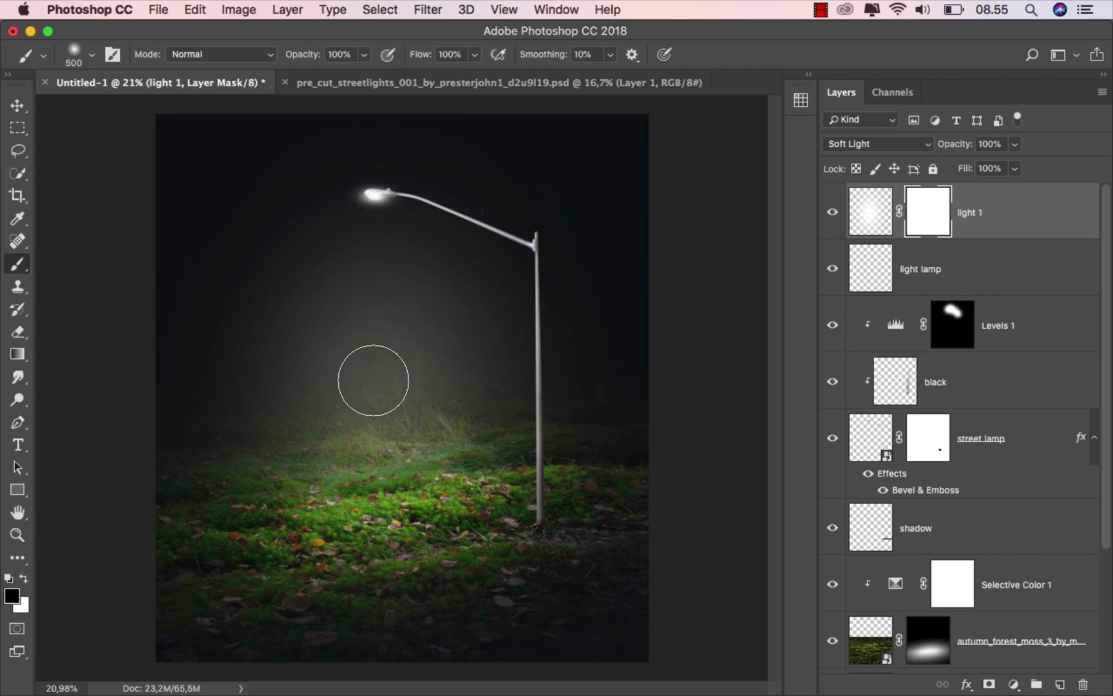
left_click(364, 54)
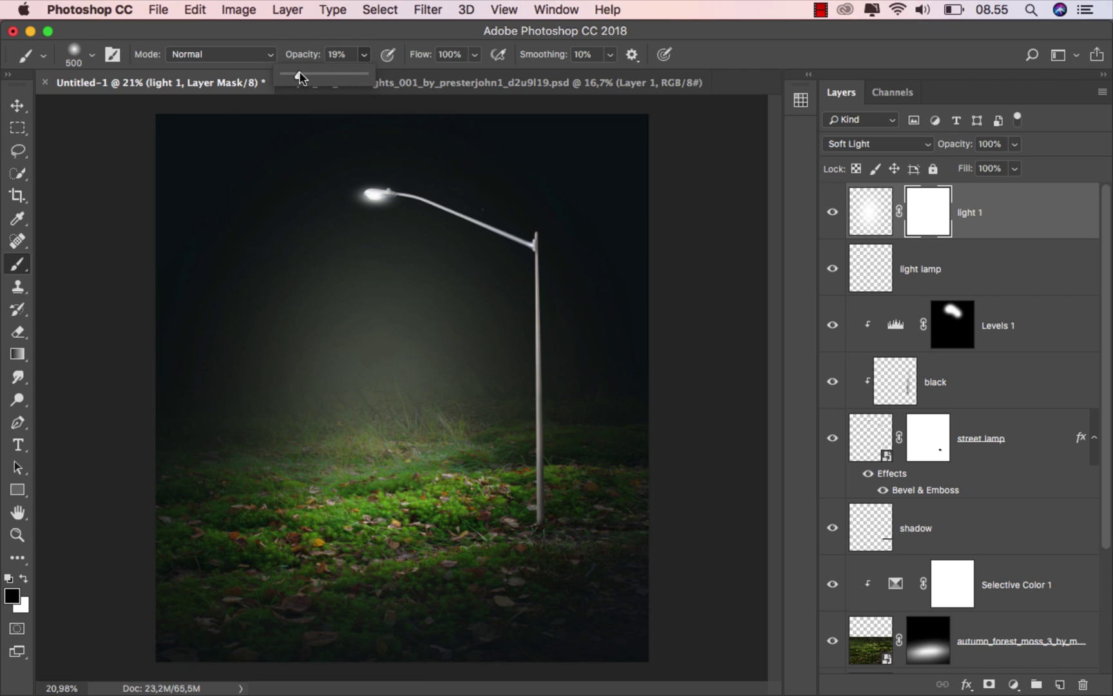
key("bracketright")
key("bracketright")
key("bracketright")
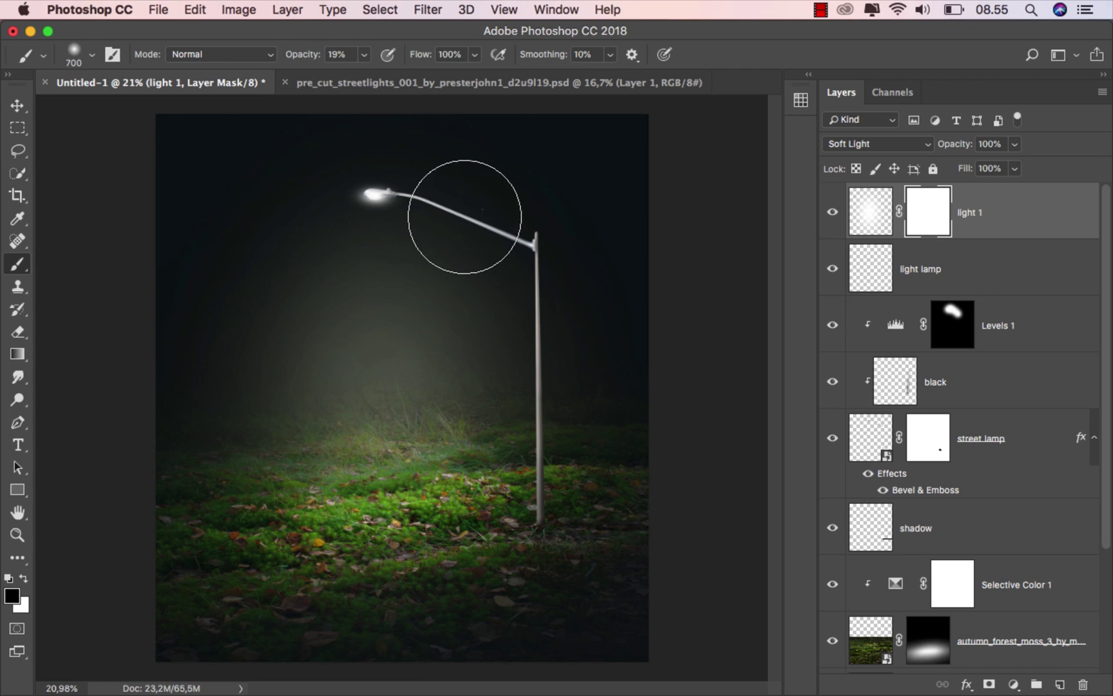
mouse_move(452, 214)
left_mouse_down()
mouse_move(461, 293)
mouse_move(514, 397)
mouse_move(444, 217)
mouse_move(526, 480)
mouse_move(313, 213)
mouse_move(338, 200)
mouse_move(186, 496)
mouse_move(589, 539)
mouse_move(261, 510)
mouse_move(451, 521)
mouse_move(261, 546)
mouse_move(378, 540)
mouse_move(301, 537)
mouse_move(219, 516)
mouse_move(227, 492)
mouse_move(199, 428)
mouse_move(231, 515)
mouse_move(378, 527)
mouse_move(330, 458)
left_mouse_up()
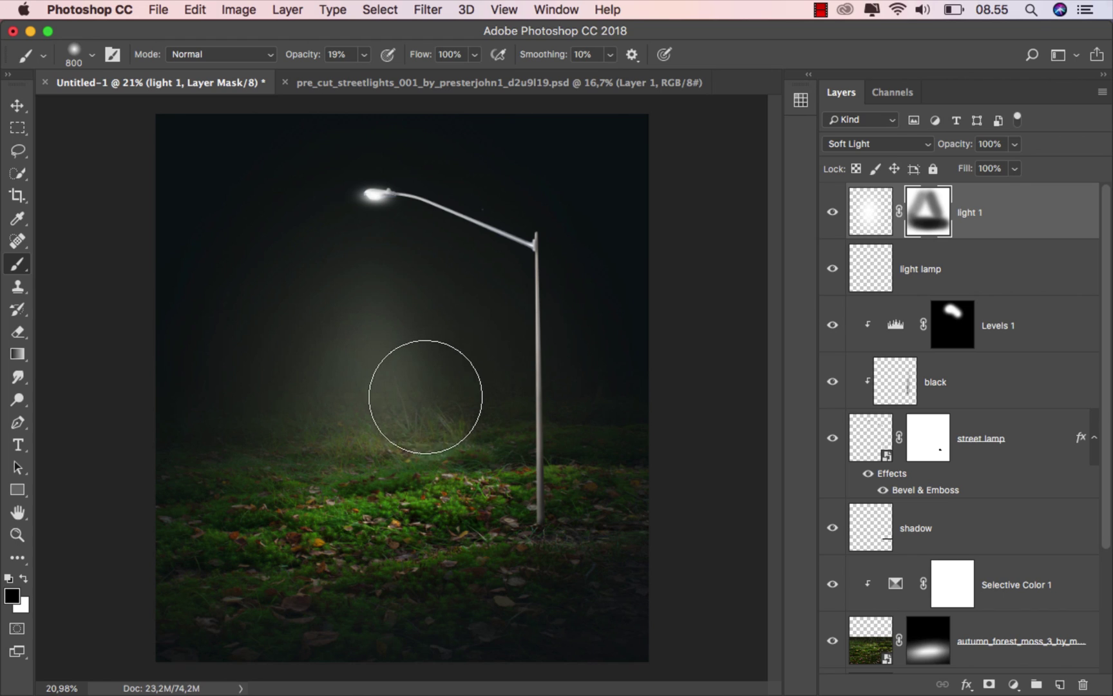
left_click(17, 107)
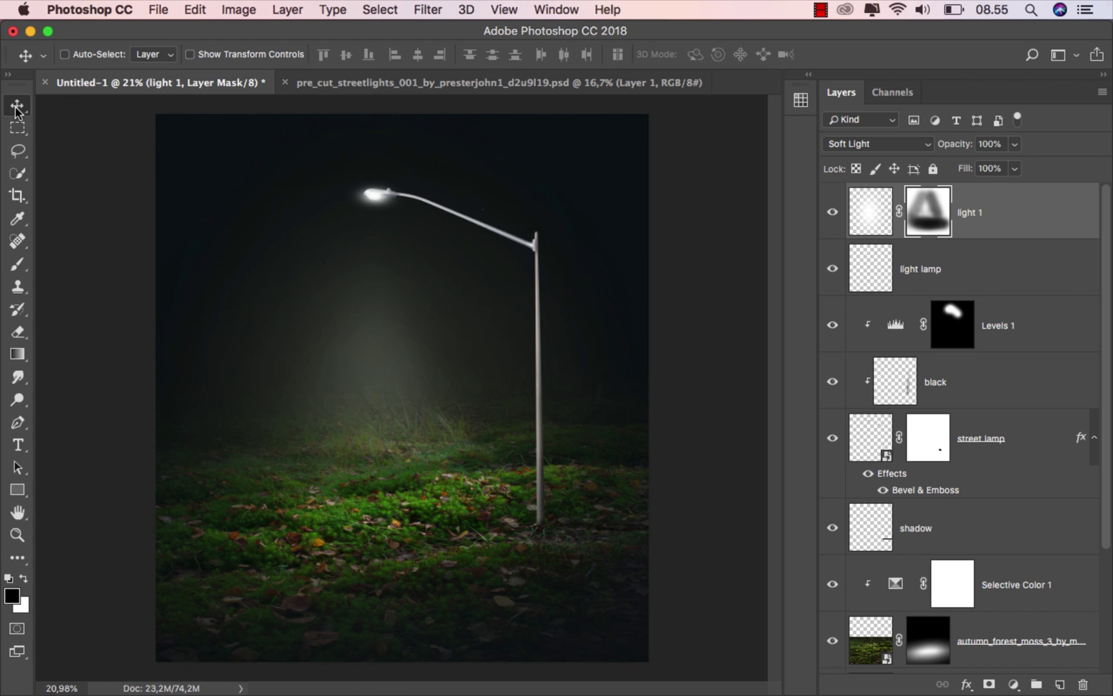
left_click(832, 211)
left_click(832, 212)
left_click(833, 212)
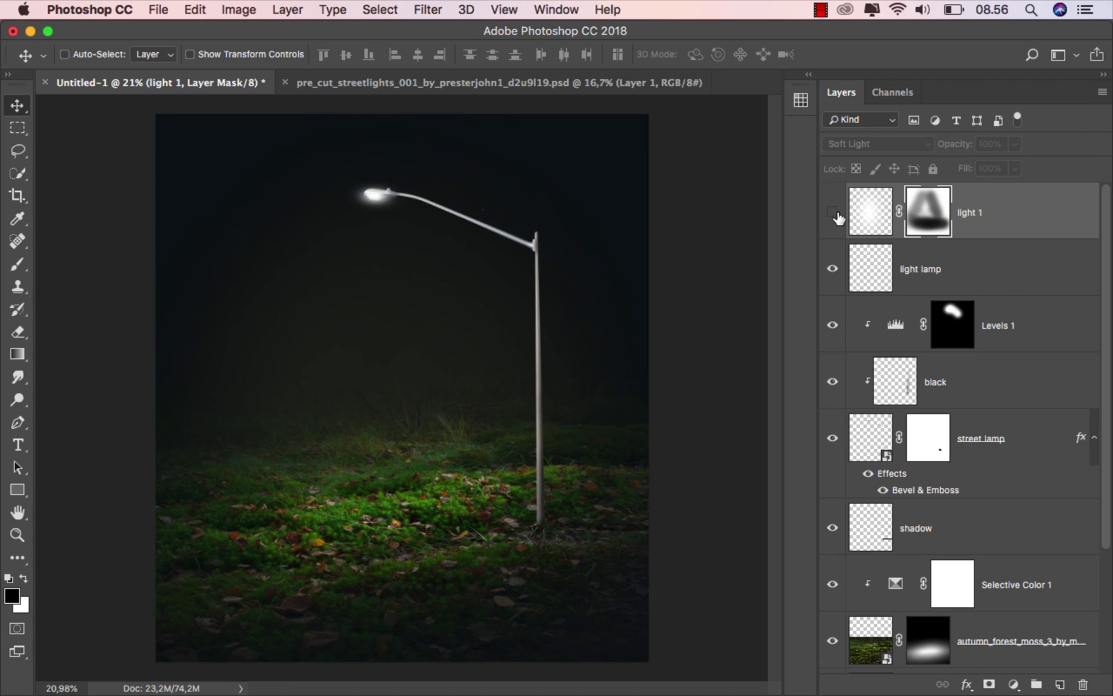
left_click(834, 212)
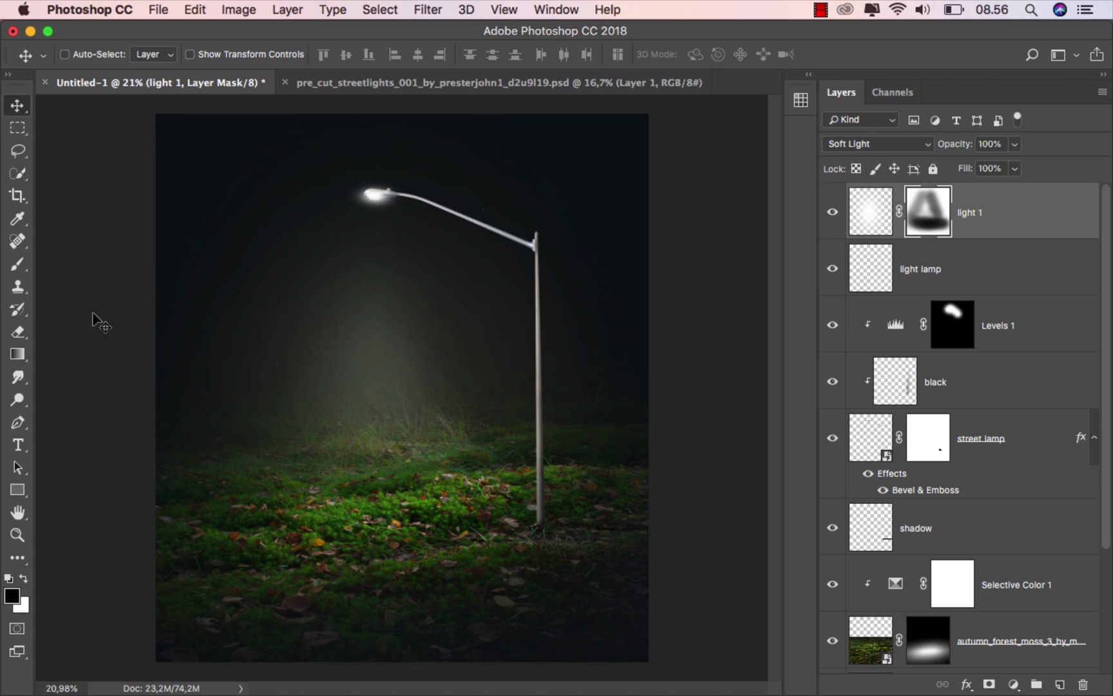
Paint more black on the light 1 mask over the lower moss and both sides of the cone's base
left_click(17, 264)
mouse_move(362, 641)
left_mouse_down()
mouse_move(391, 645)
mouse_move(278, 643)
mouse_move(501, 638)
mouse_move(276, 646)
mouse_move(503, 628)
mouse_move(280, 648)
mouse_move(488, 625)
mouse_move(576, 606)
left_mouse_up()
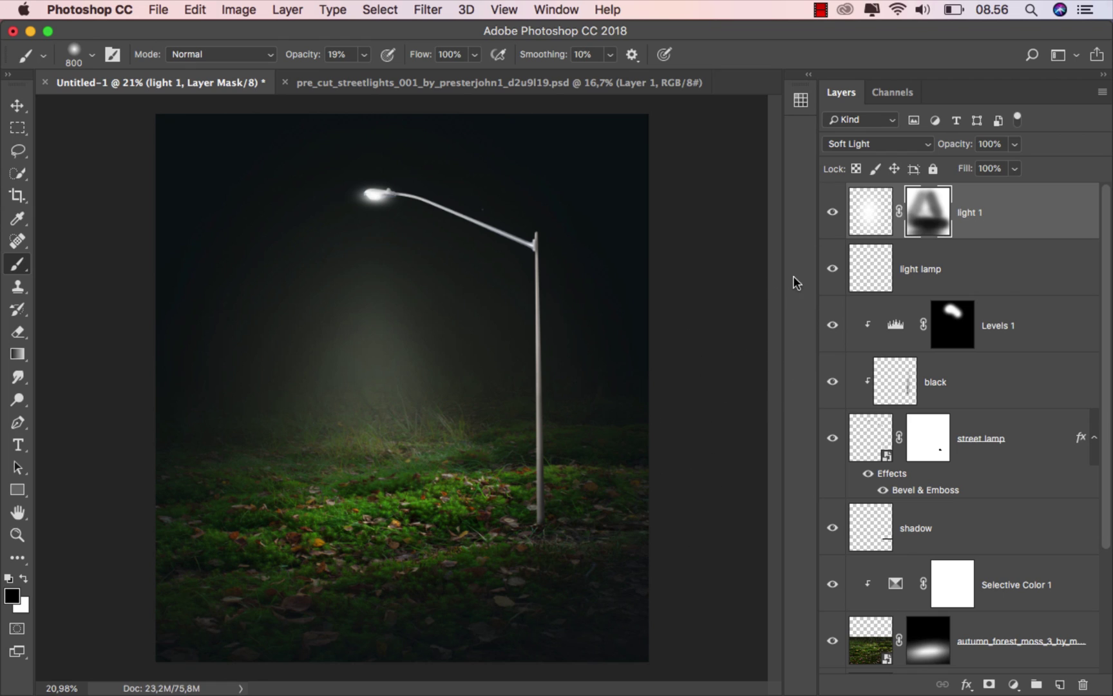
left_click(835, 223)
left_click(836, 222)
left_click(837, 222)
left_click(837, 222)
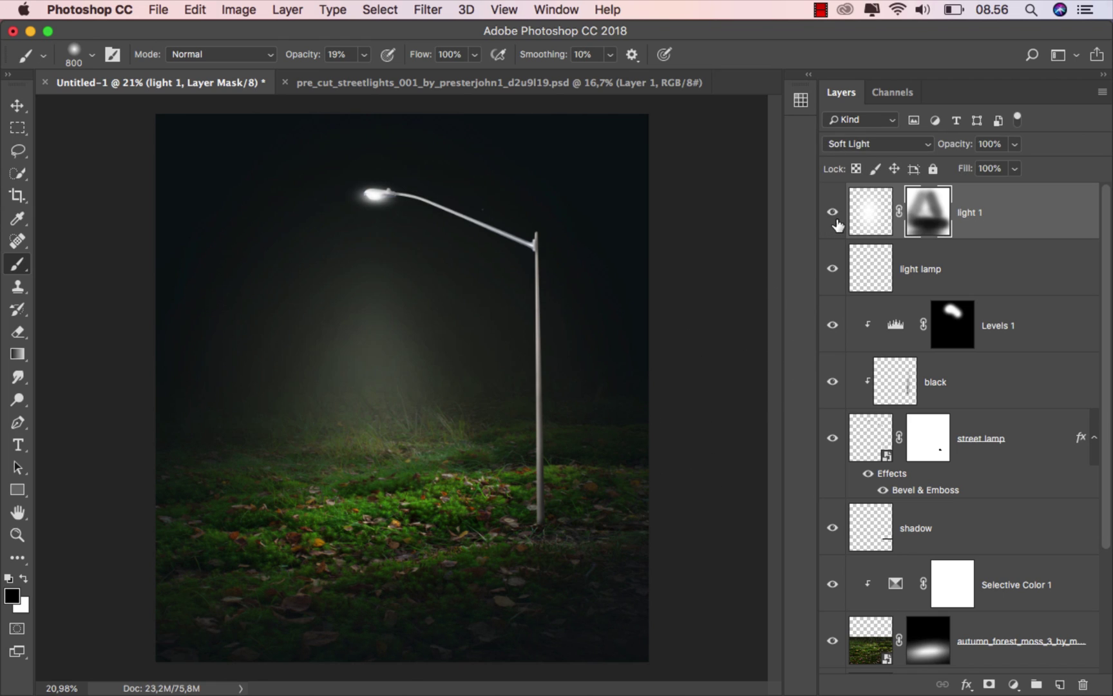
left_click(473, 441)
left_click(278, 441)
left_click(265, 445)
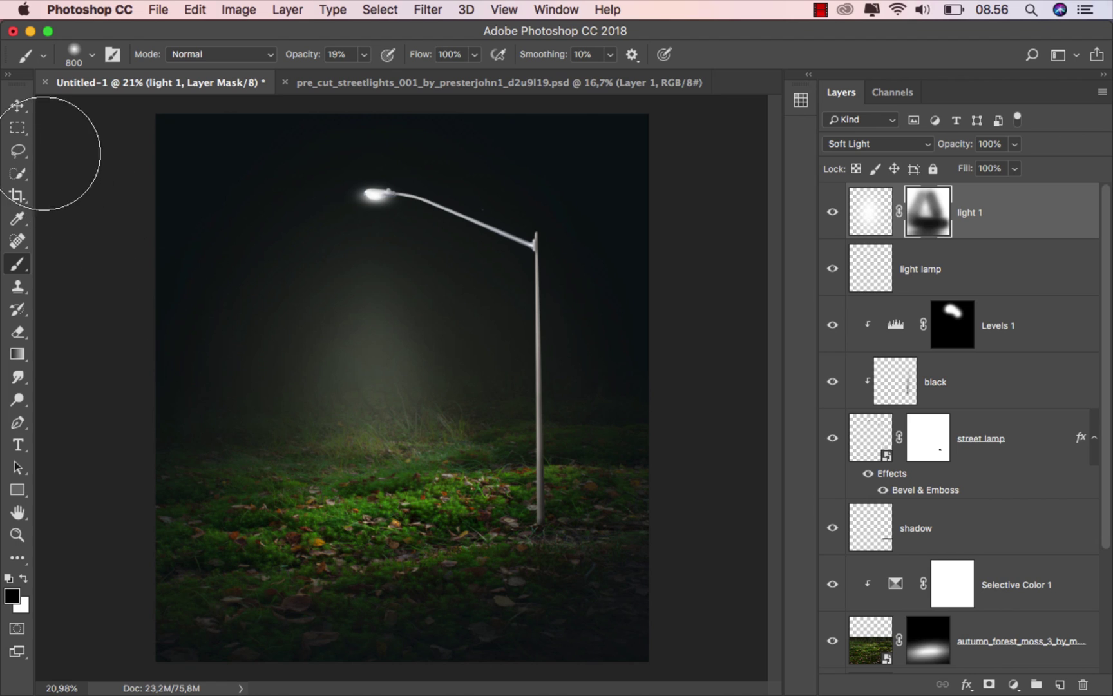
Scale light 1 to about 115% width and 124% height, and move it up so the light cone starts at the lamp head
left_click(20, 113)
mouse_move(385, 309)
left_mouse_down()
mouse_move(387, 286)
mouse_move(394, 301)
left_mouse_up()
scroll(440, 385, "down", 1)
key("super+t")
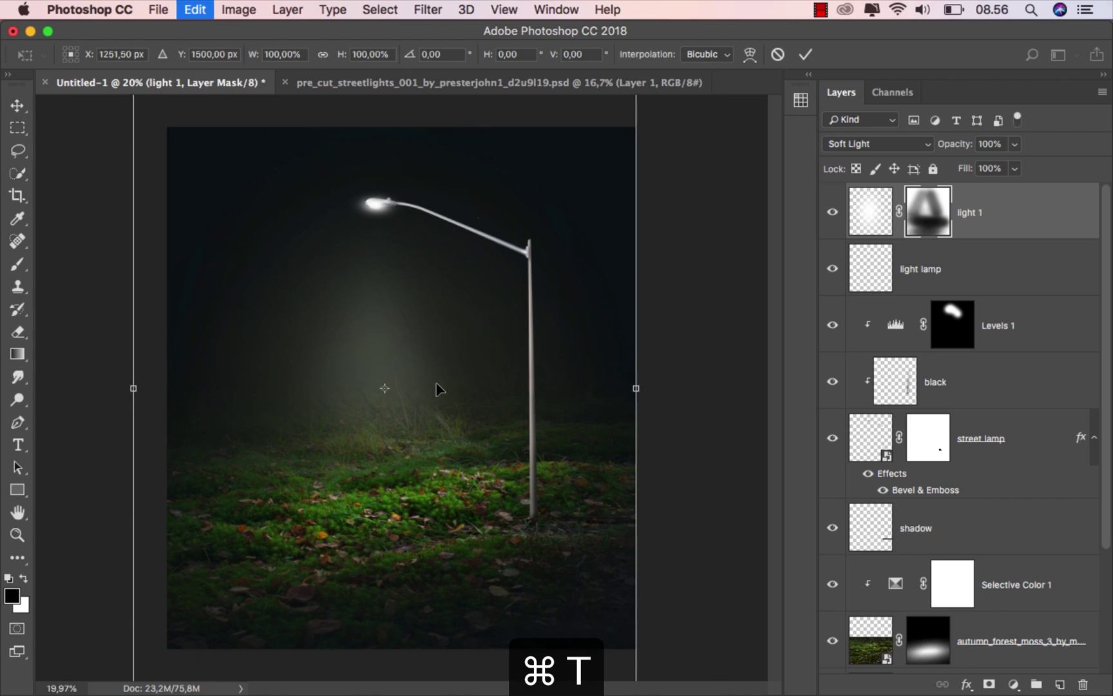
scroll(440, 385, "down", 5)
left_click_drag(403, 172, 392, 119)
left_click_drag(544, 385, 559, 387)
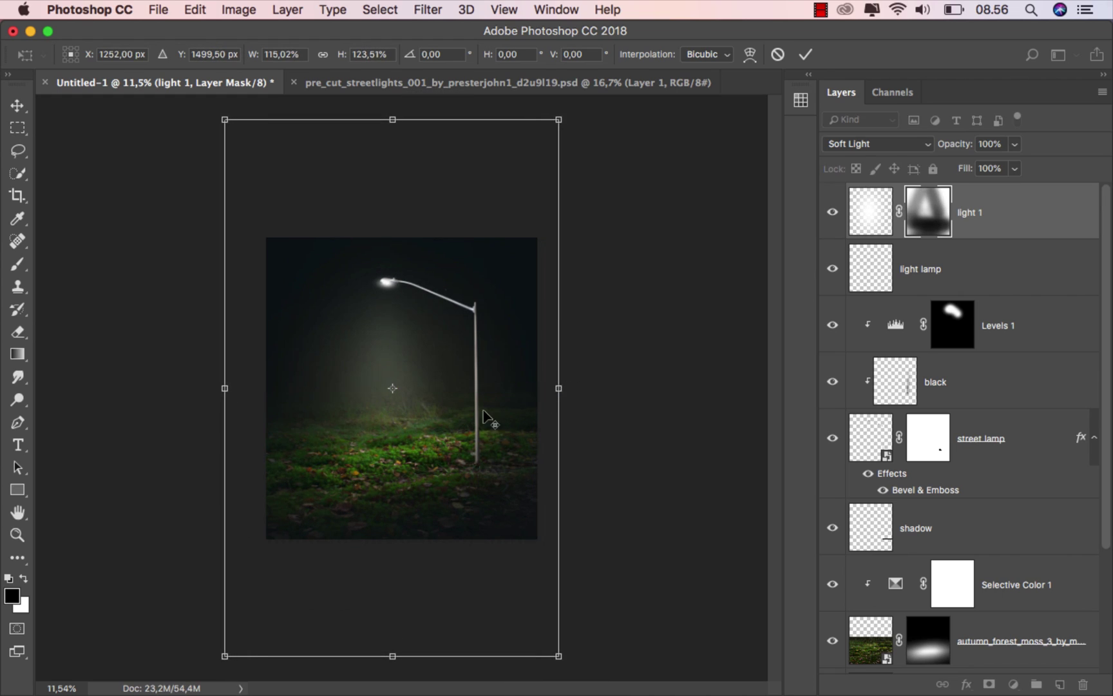
scroll(459, 412, "up", 1)
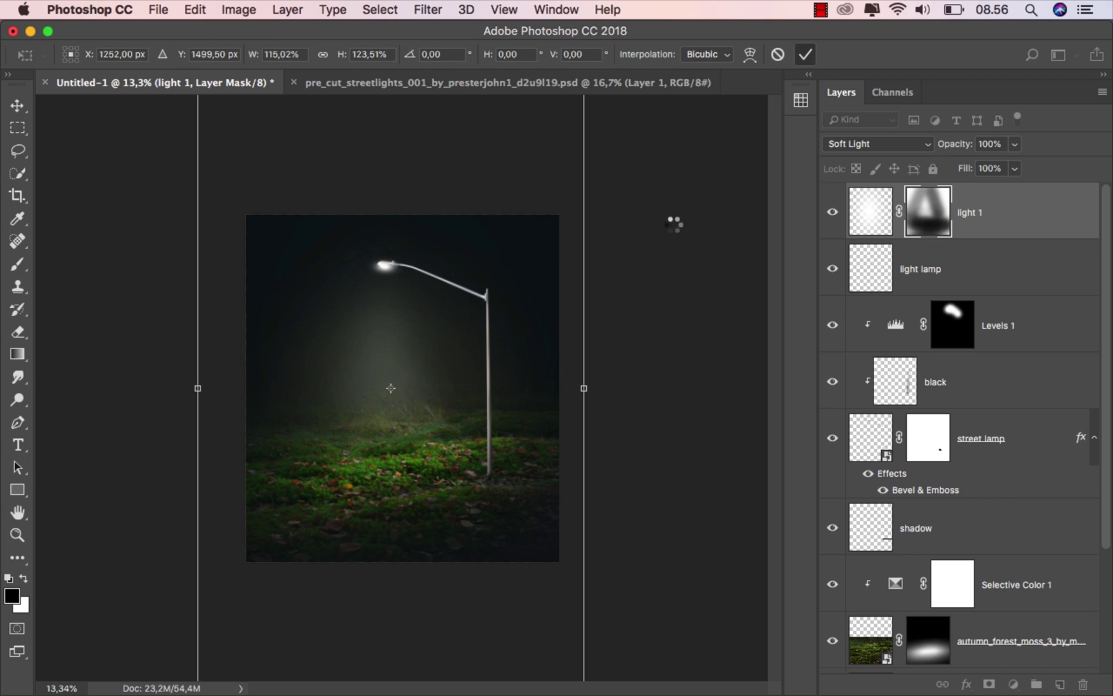
scroll(415, 362, "up", 2)
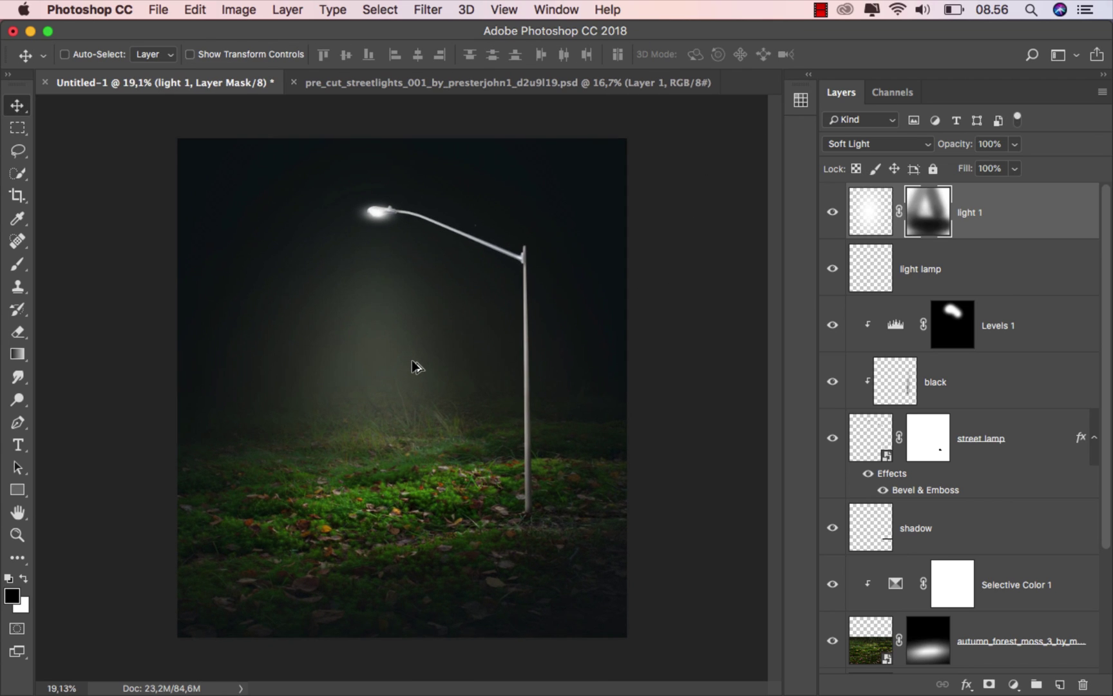
scroll(412, 359, "up", 1)
left_click_drag(412, 367, 397, 319)
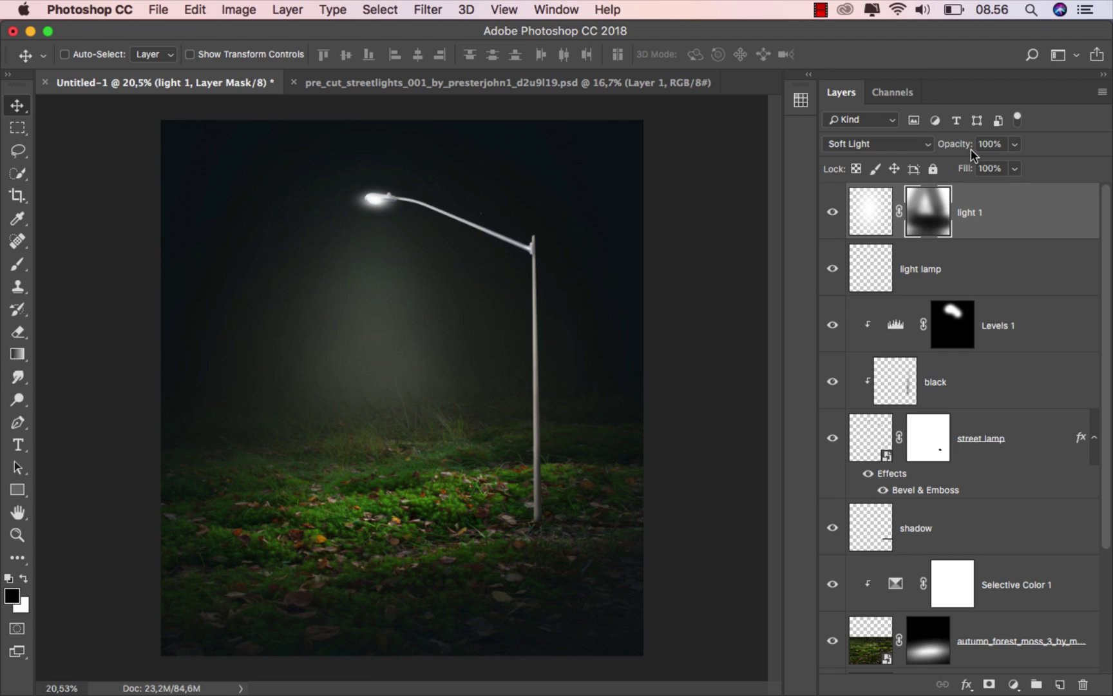
Lower the light 1 layer opacity to 82% and compare the scene with and without it
left_click(1015, 145)
left_click_drag(1011, 171, 996, 173)
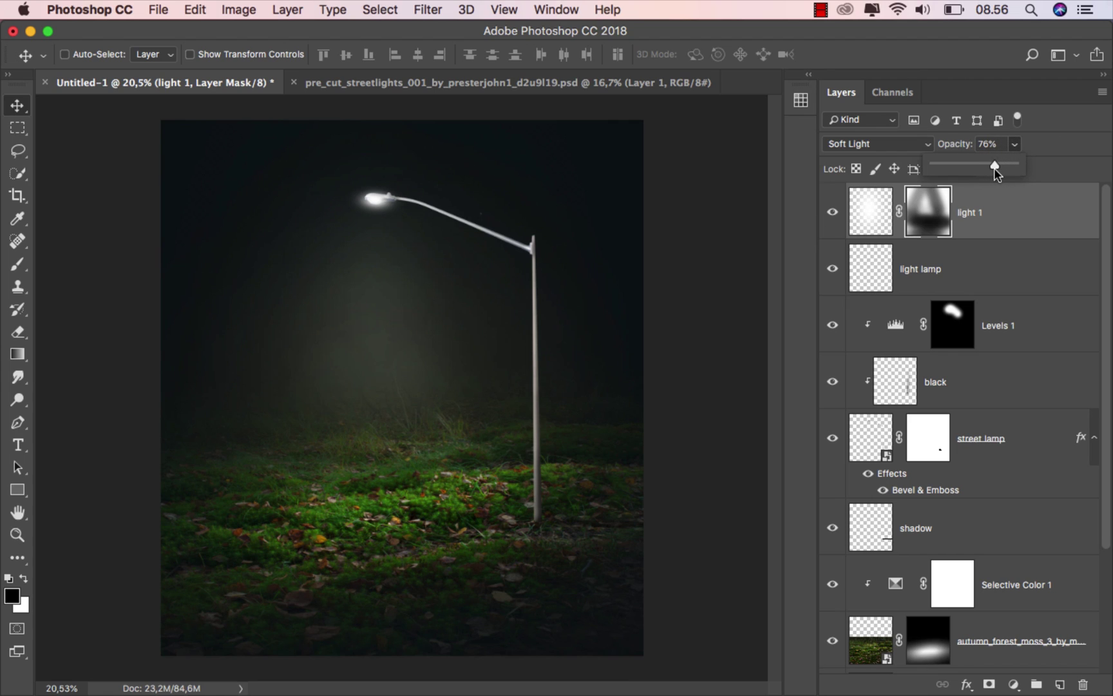
left_click(983, 197)
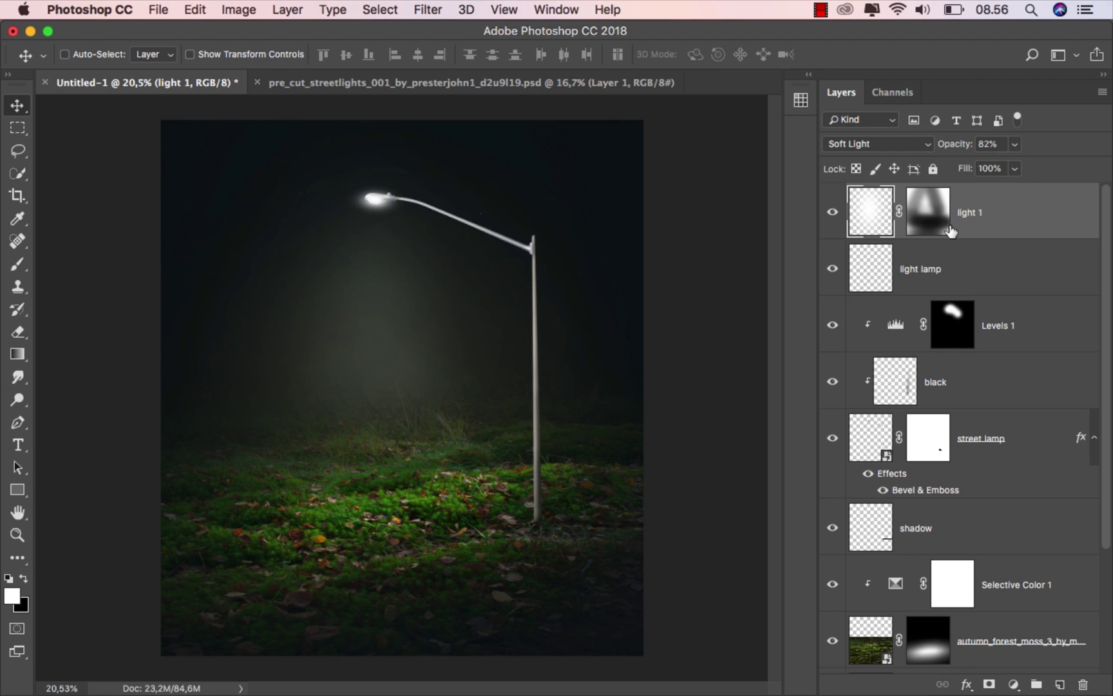
left_click(830, 217)
left_click(831, 217)
left_click(831, 218)
left_click(830, 218)
Add a new layer named "grass light" and paint one white spot on the moss below the lamp with an 800 px brush at 100% opacity
left_click(1058, 684)
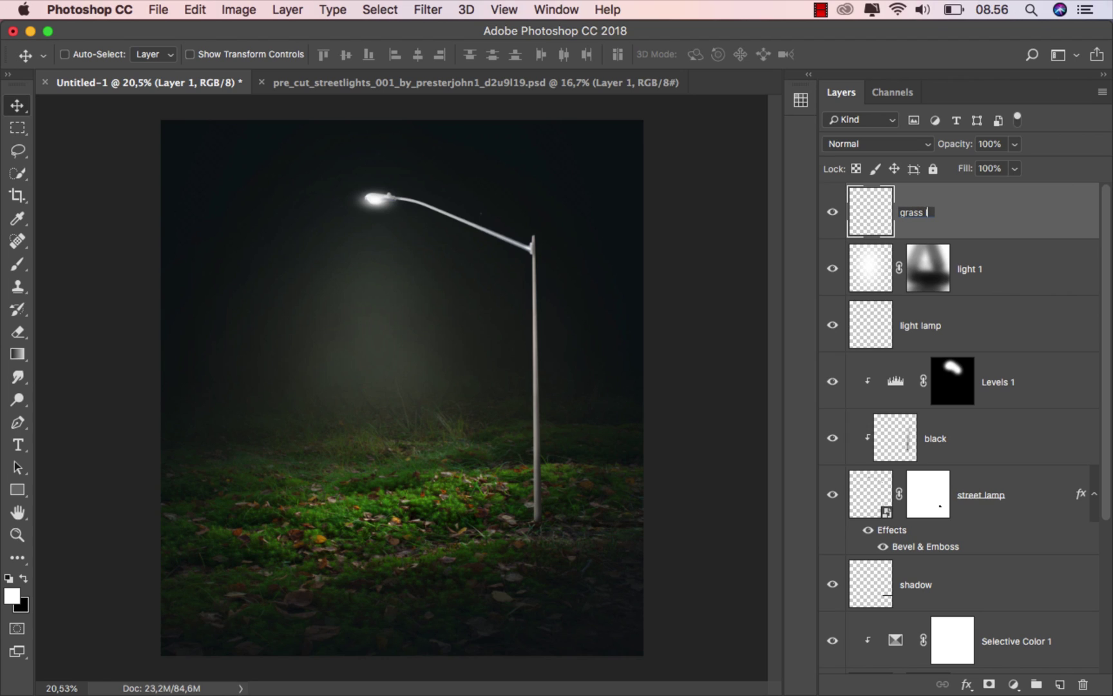
key("Return")
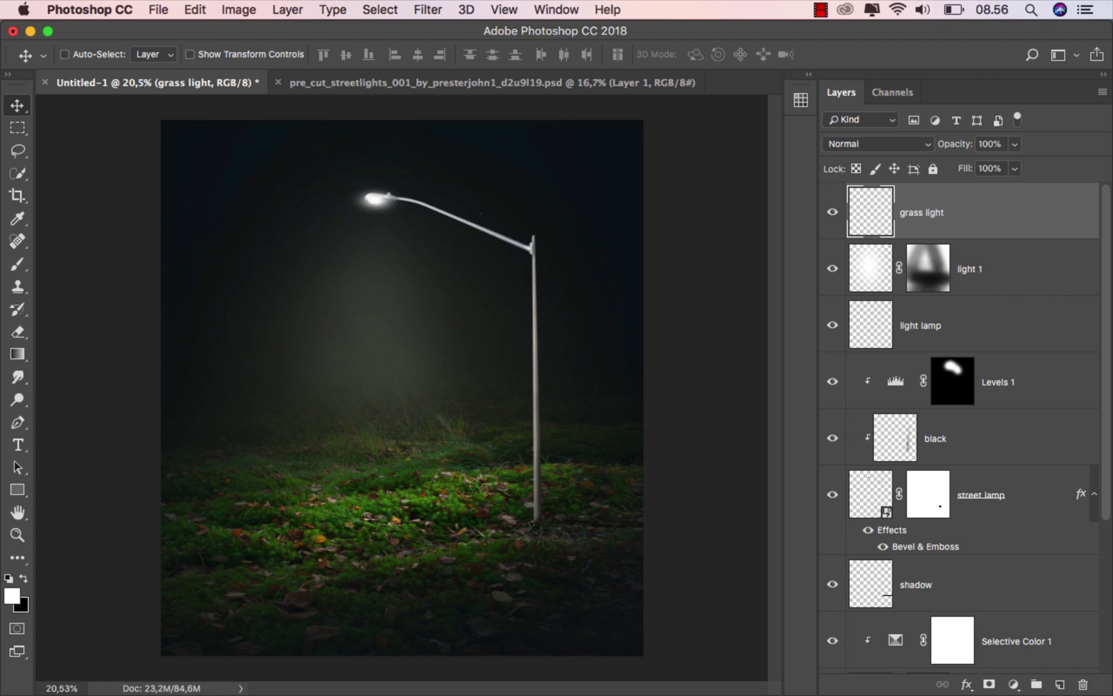
left_click(17, 264)
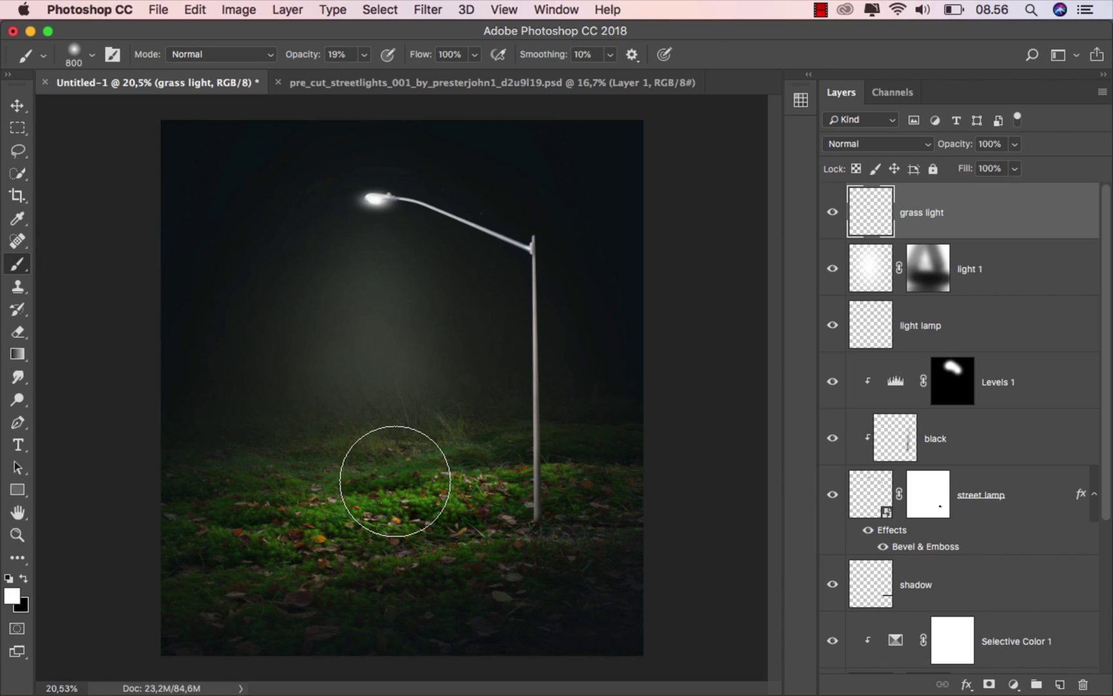
left_click(364, 54)
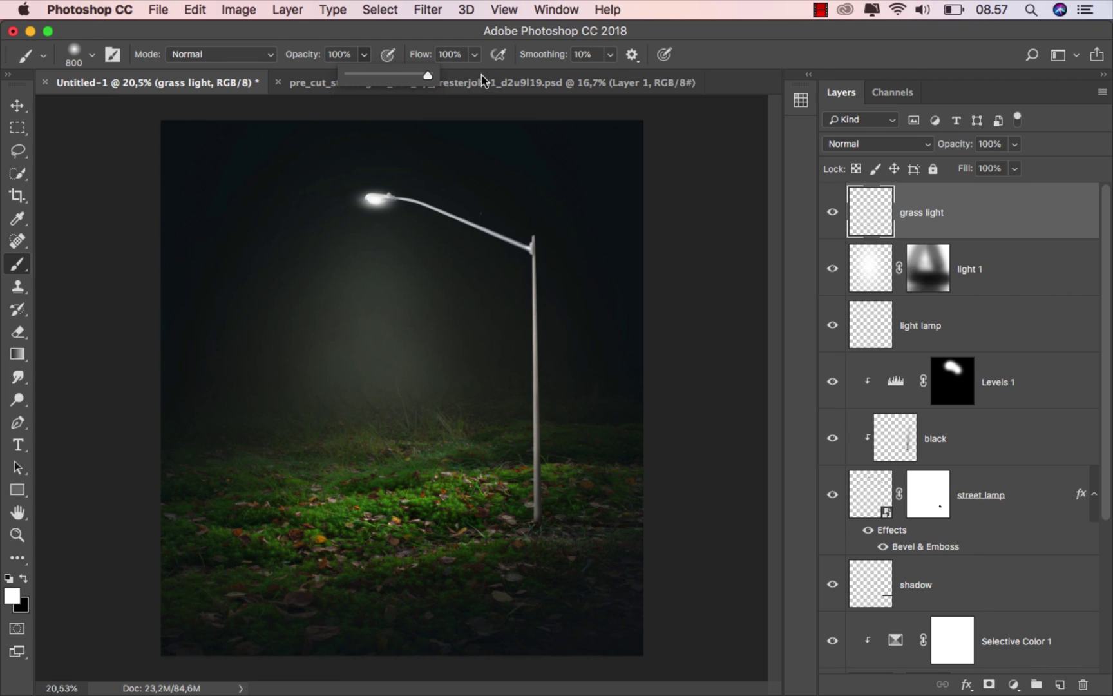
left_click(394, 493)
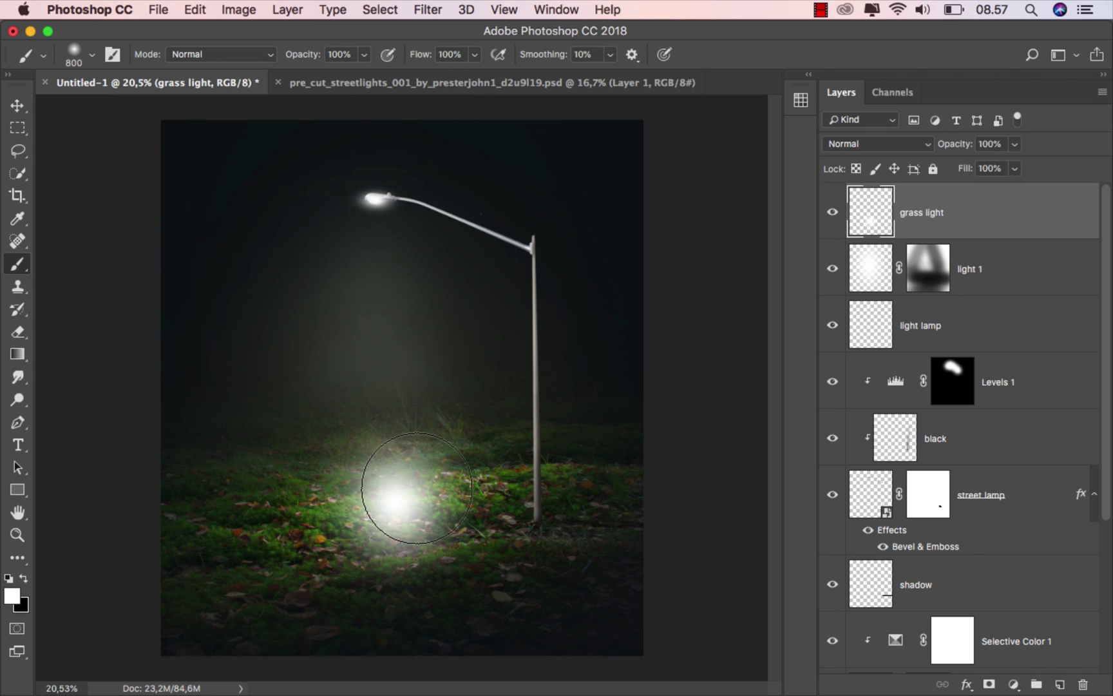
left_click(20, 110)
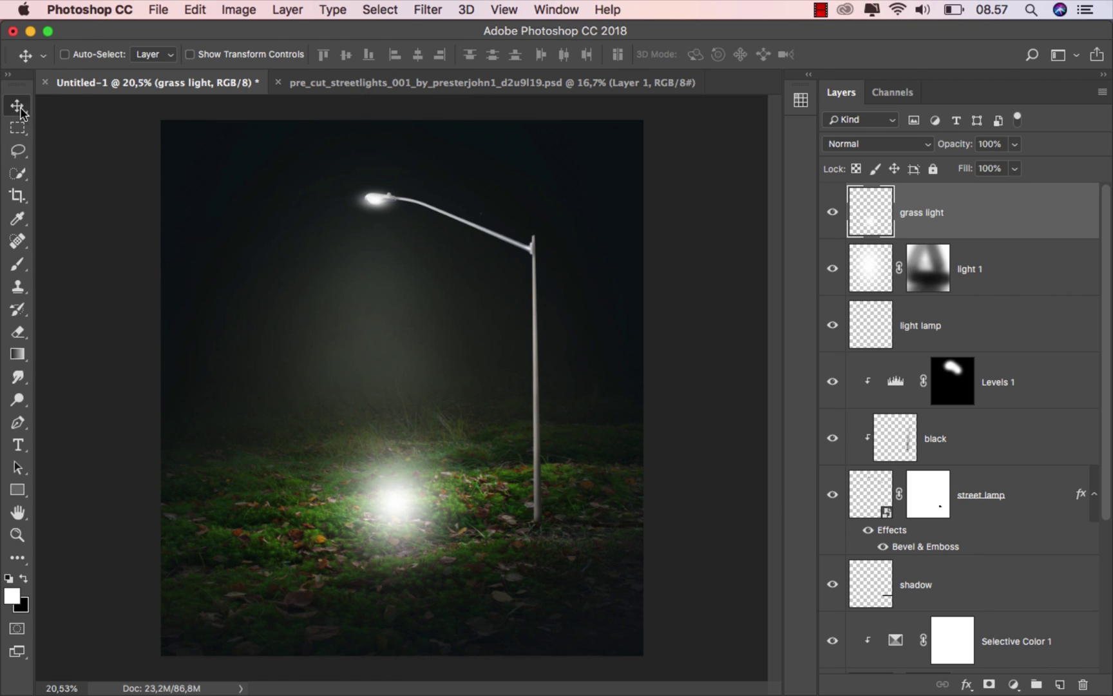
Set grass light to Overlay, flatten it to about 65% height and widen it across the moss below the lamp
left_click(866, 146)
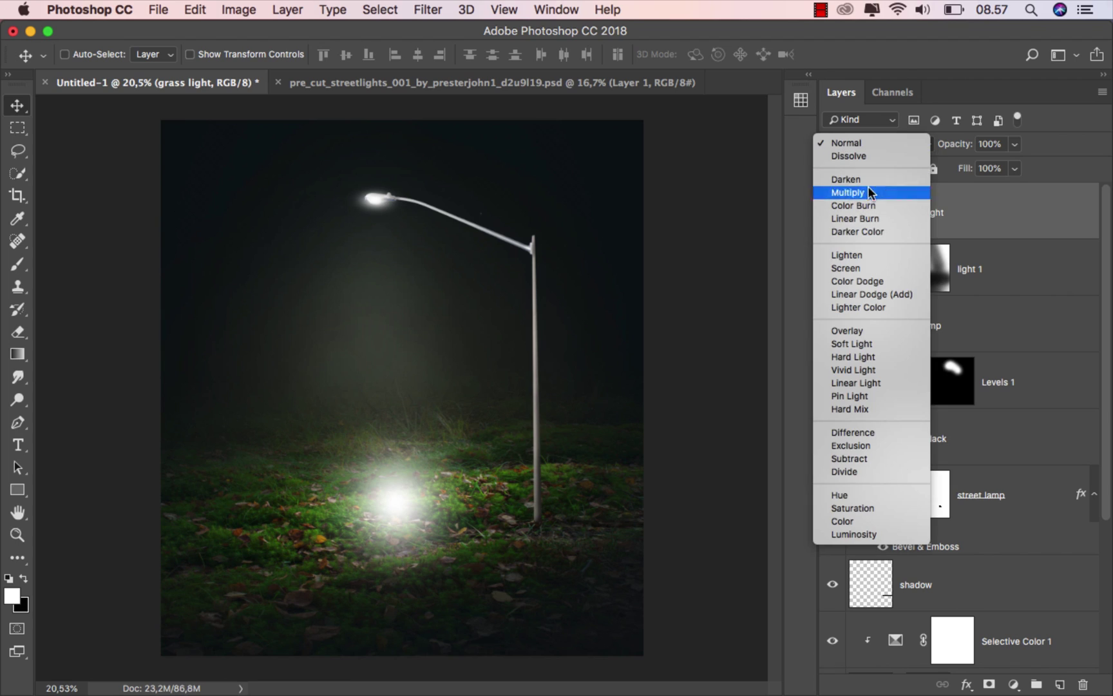
left_click(874, 330)
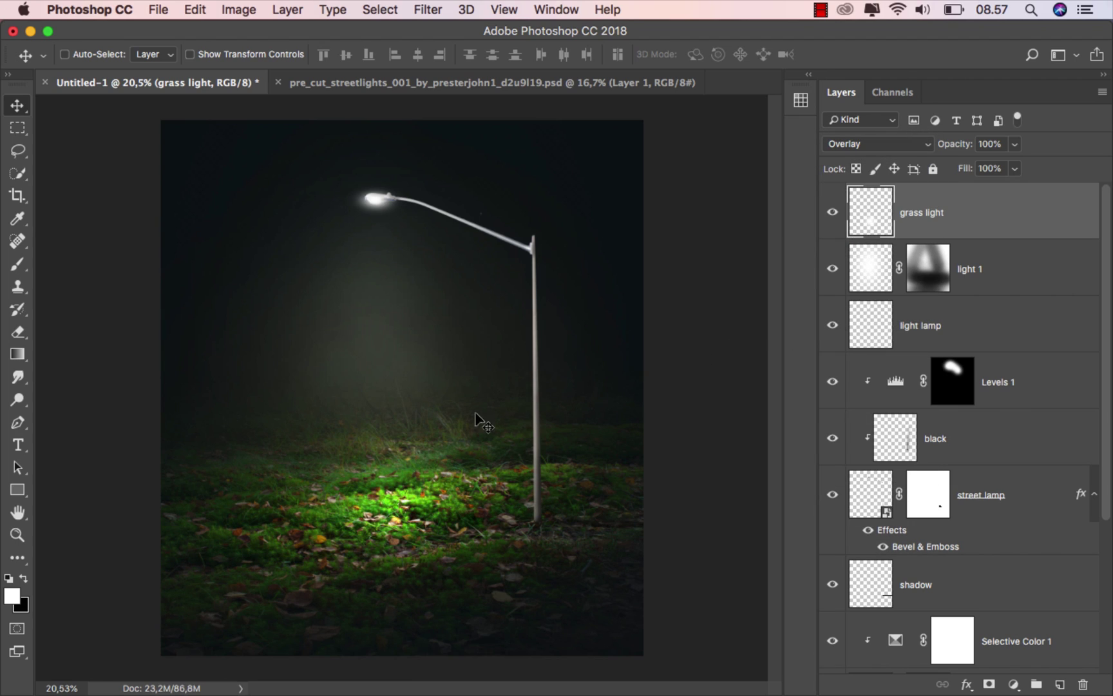
key("super+t")
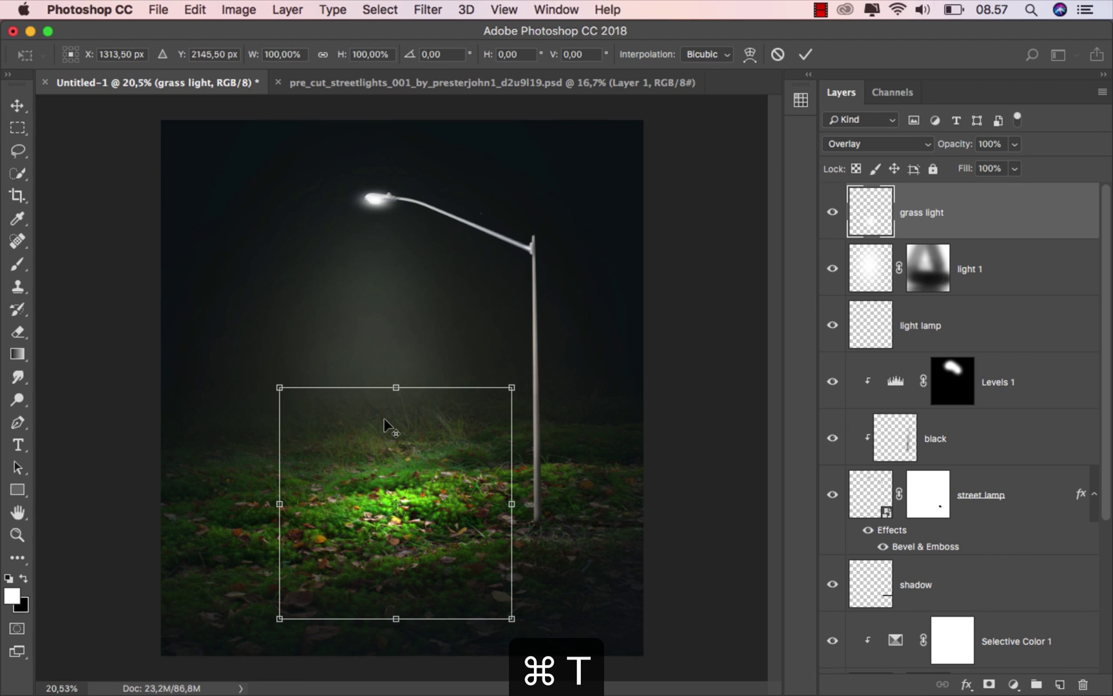
left_click_drag(393, 387, 394, 428)
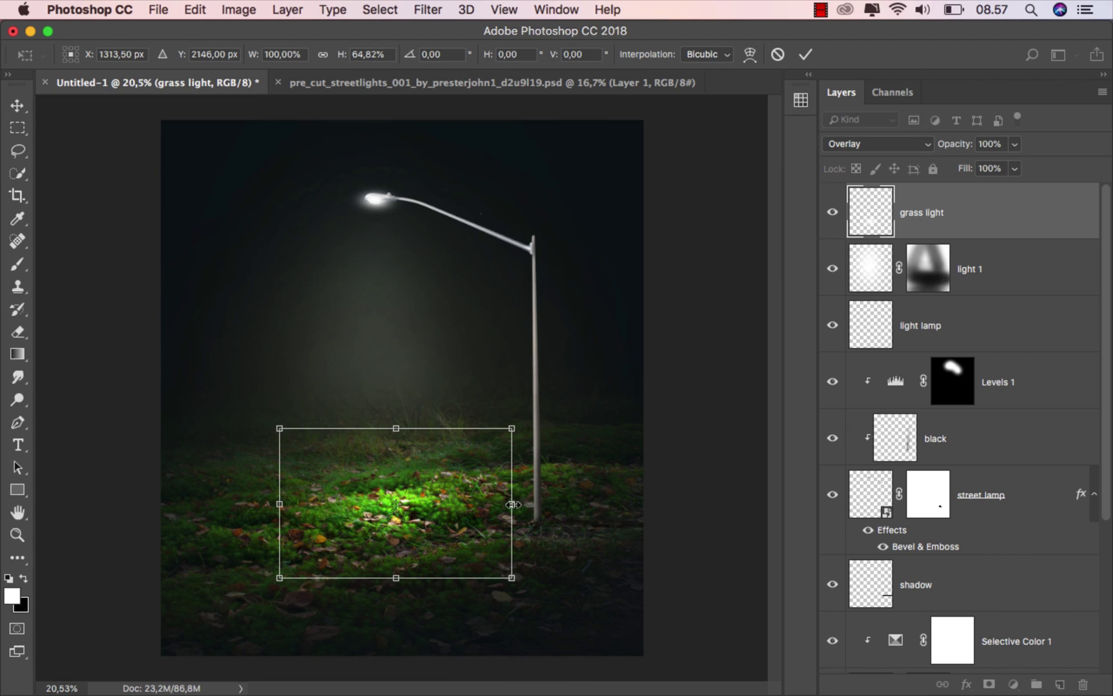
left_click_drag(511, 503, 608, 493)
left_click_drag(442, 474, 431, 493)
left_click_drag(593, 520, 588, 521)
left_click(805, 54)
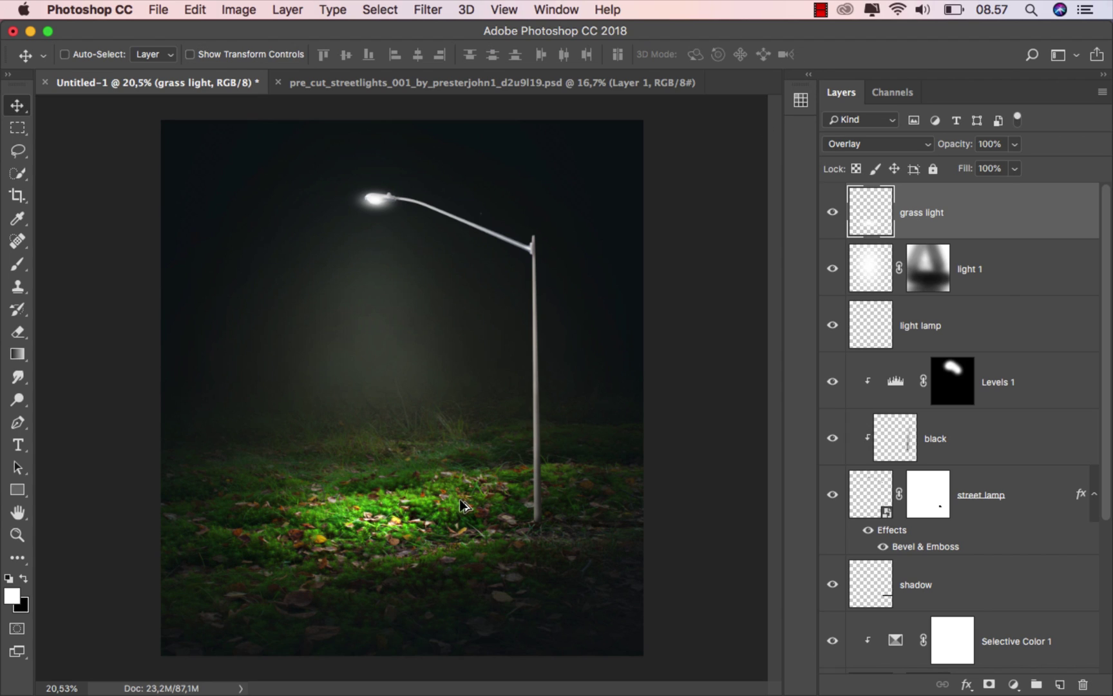
scroll(459, 498, "up", 2)
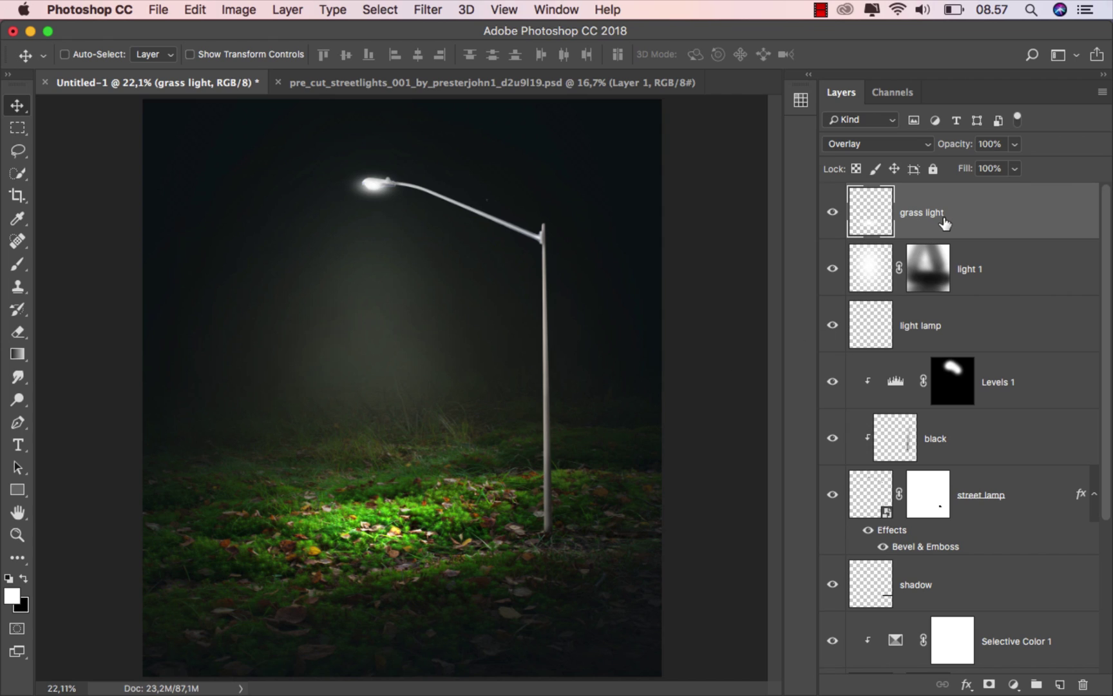
left_click(833, 213)
left_click(833, 213)
Add a new layer named "light 2" above the grass light layer
left_click(1058, 683)
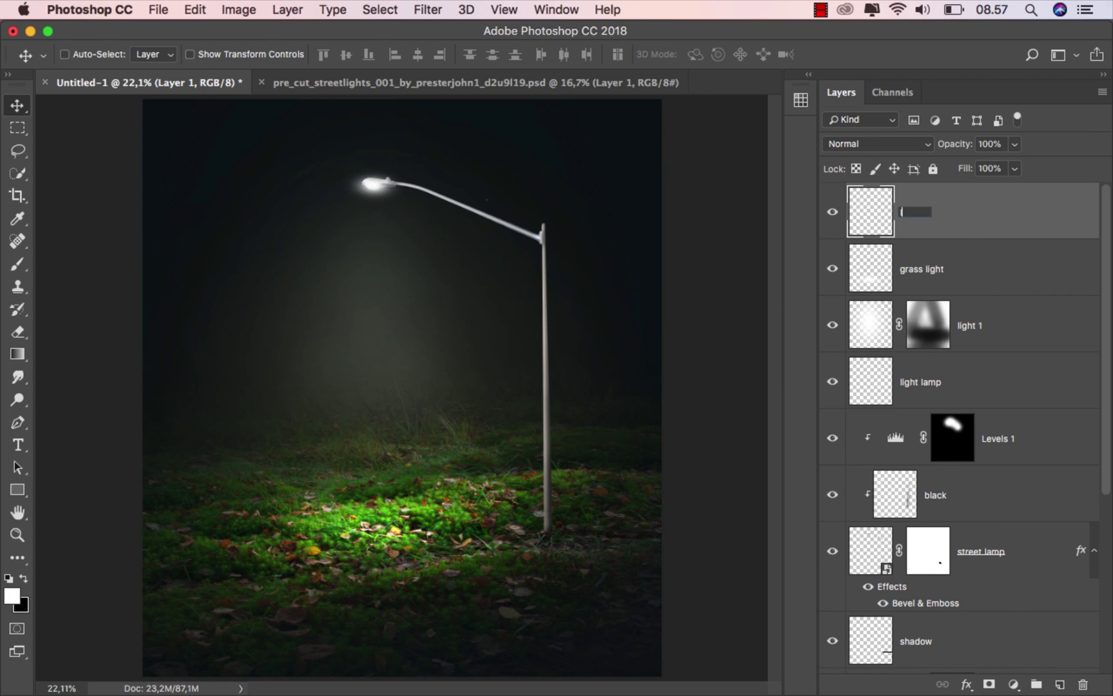
type("light 2")
key("Return")
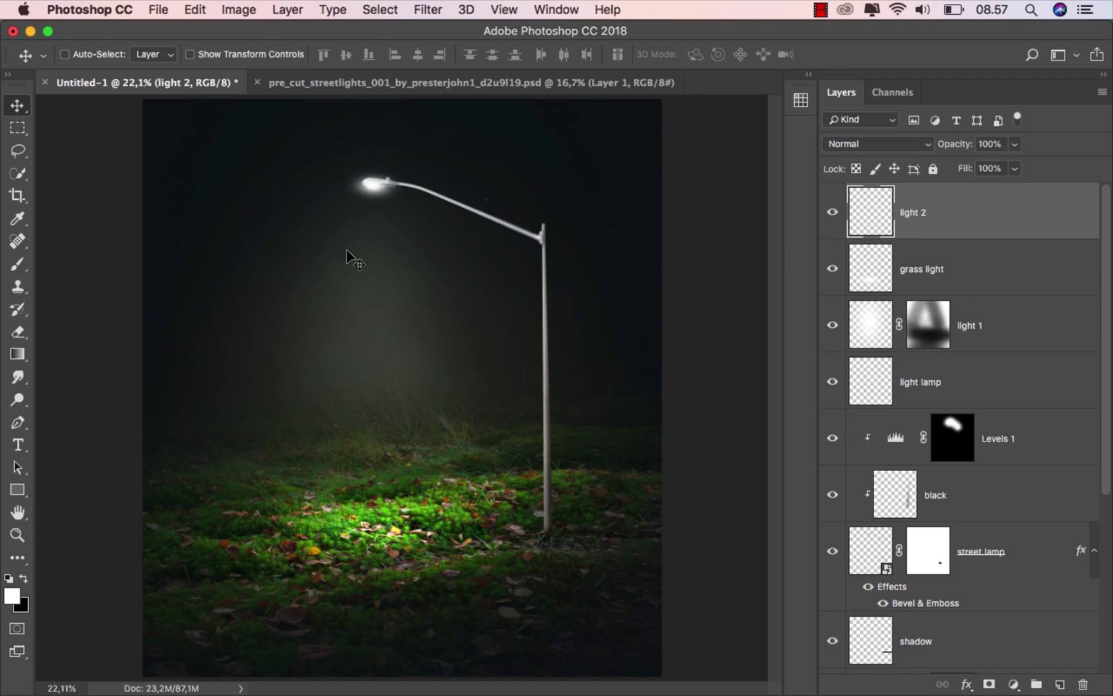
Paint soft white light from the lamp head down the cone on light 2 with a 300 px brush at 2% opacity, and compare the result
right_click(17, 263)
left_click(61, 264)
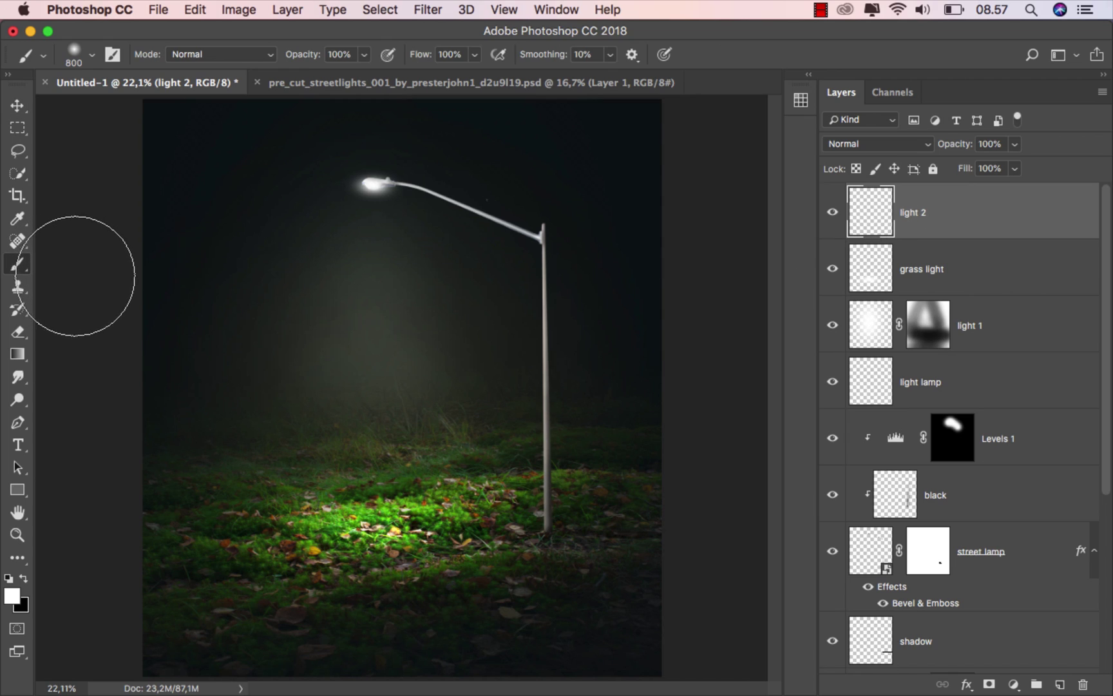
left_click(363, 57)
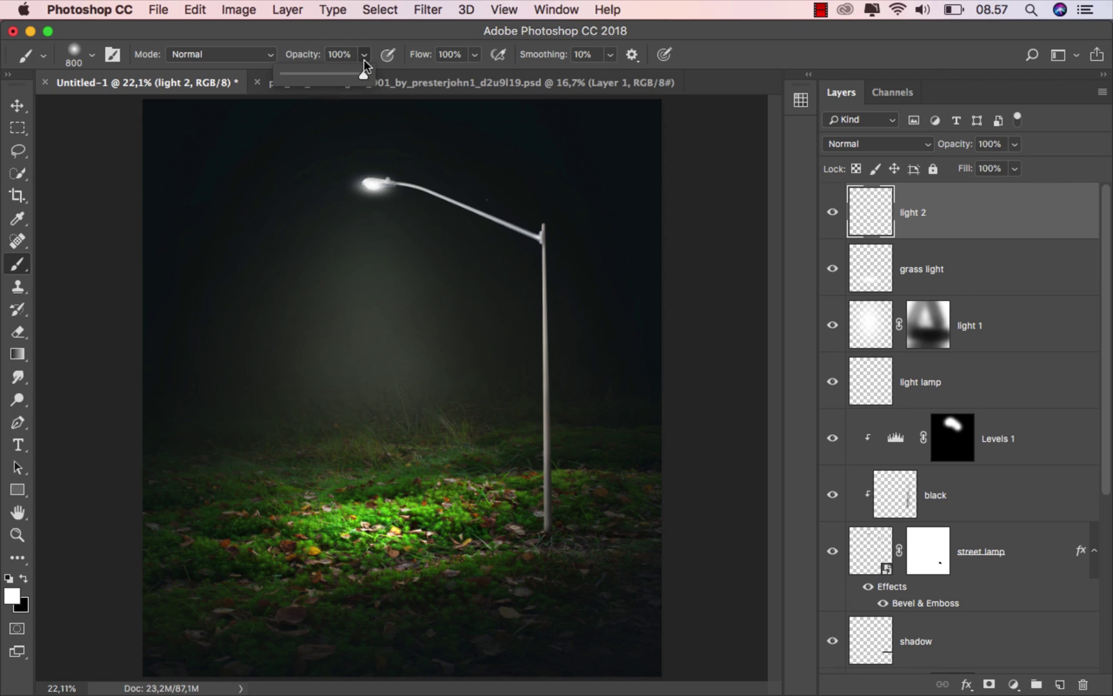
left_click_drag(288, 80, 286, 80)
key("bracketleft")
key("bracketleft")
key("bracketleft")
key("bracketleft")
key("bracketleft")
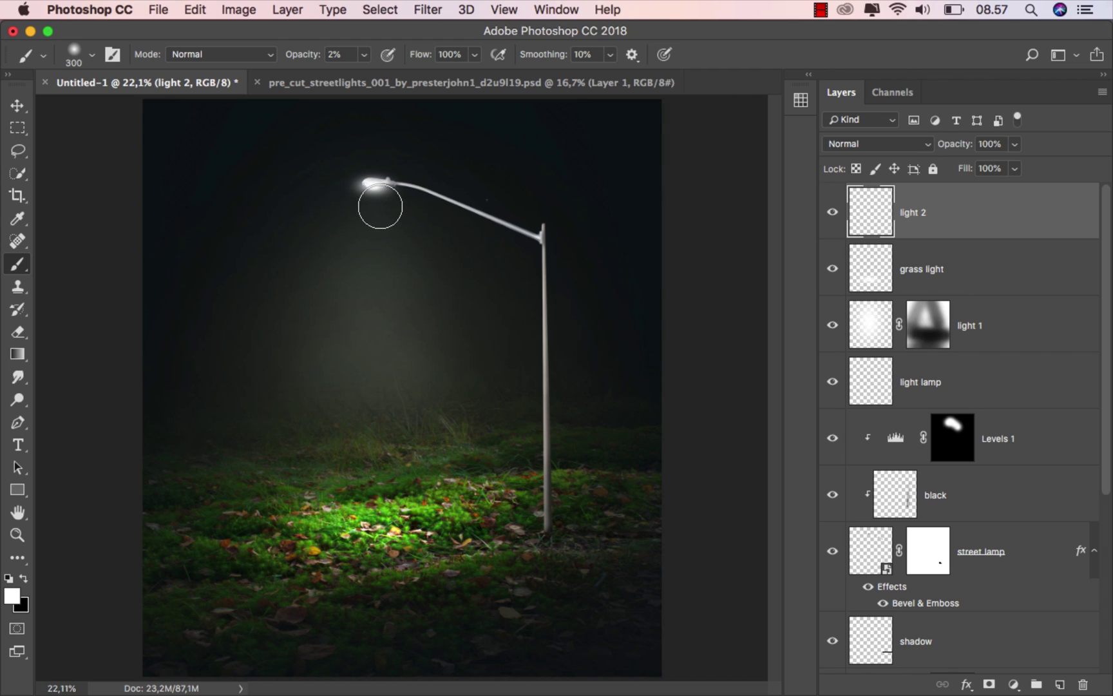
mouse_move(381, 227)
left_mouse_down()
mouse_move(352, 249)
mouse_move(397, 262)
mouse_move(350, 278)
mouse_move(411, 287)
mouse_move(299, 314)
mouse_move(412, 345)
mouse_move(380, 380)
mouse_move(325, 395)
mouse_move(441, 420)
mouse_move(333, 460)
mouse_move(438, 473)
mouse_move(380, 497)
mouse_move(306, 486)
mouse_move(363, 460)
mouse_move(402, 470)
mouse_move(319, 486)
mouse_move(429, 472)
mouse_move(314, 463)
mouse_move(412, 440)
mouse_move(365, 424)
mouse_move(398, 356)
mouse_move(363, 301)
mouse_move(377, 273)
mouse_move(372, 210)
mouse_move(384, 211)
mouse_move(374, 230)
mouse_move(303, 255)
mouse_move(439, 298)
mouse_move(303, 339)
mouse_move(287, 359)
mouse_move(461, 401)
mouse_move(320, 443)
mouse_move(313, 458)
mouse_move(496, 471)
mouse_move(419, 489)
mouse_move(372, 340)
mouse_move(377, 224)
mouse_move(385, 274)
mouse_move(337, 295)
mouse_move(374, 316)
mouse_move(383, 351)
mouse_move(344, 374)
mouse_move(374, 411)
mouse_move(369, 475)
mouse_move(254, 445)
mouse_move(304, 412)
mouse_move(396, 245)
mouse_move(469, 218)
mouse_move(441, 246)
mouse_move(380, 227)
mouse_move(375, 206)
mouse_move(368, 236)
mouse_move(420, 313)
mouse_move(394, 351)
mouse_move(271, 392)
mouse_move(461, 438)
mouse_move(243, 524)
mouse_move(507, 450)
mouse_move(372, 373)
mouse_move(390, 330)
mouse_move(370, 211)
mouse_move(387, 238)
mouse_move(355, 251)
left_mouse_up()
left_click(17, 105)
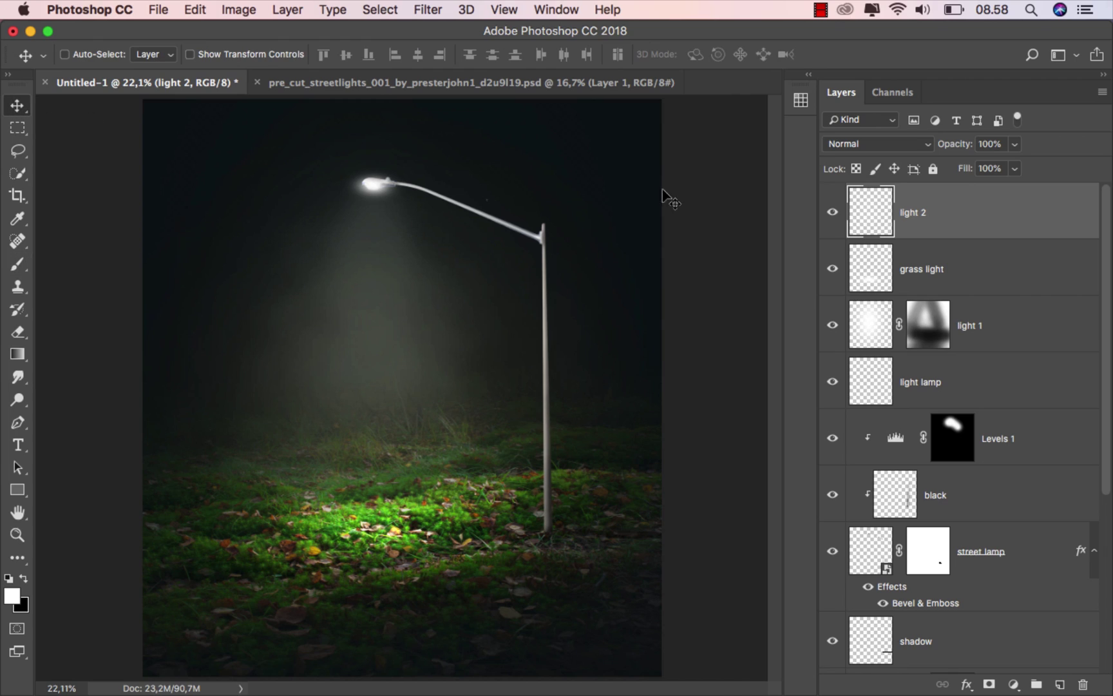
left_click(837, 212)
left_click(838, 211)
Add a new layer named "light 3" above light 2 and set its blend mode to Soft Light
left_click(1057, 684)
type("light 3")
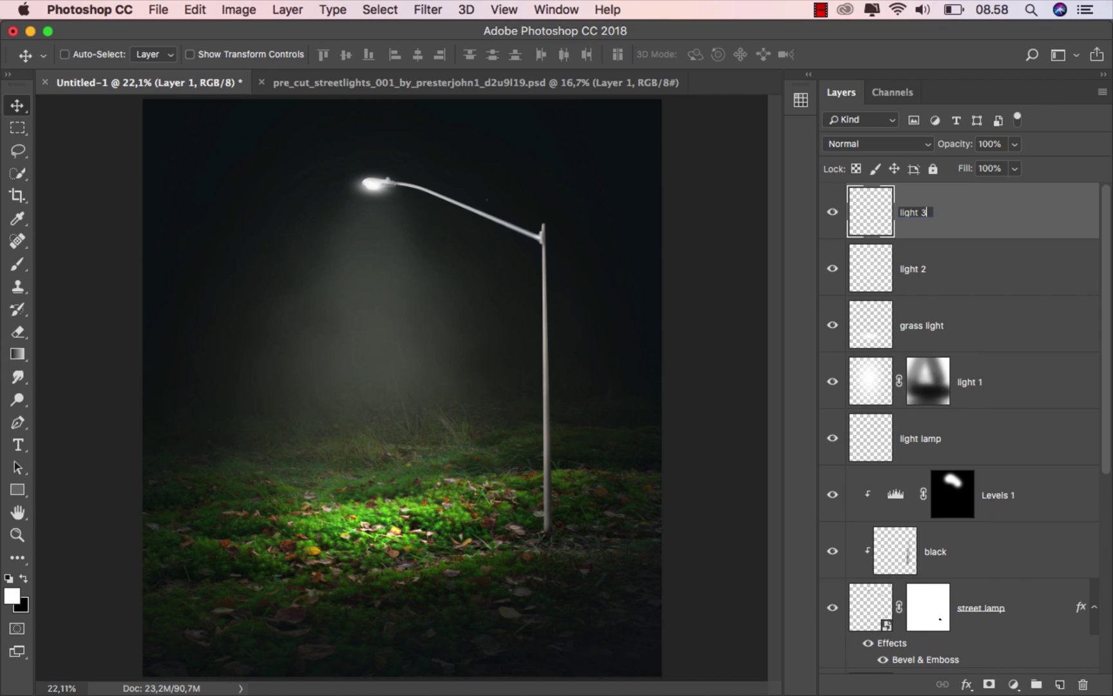
key("Return")
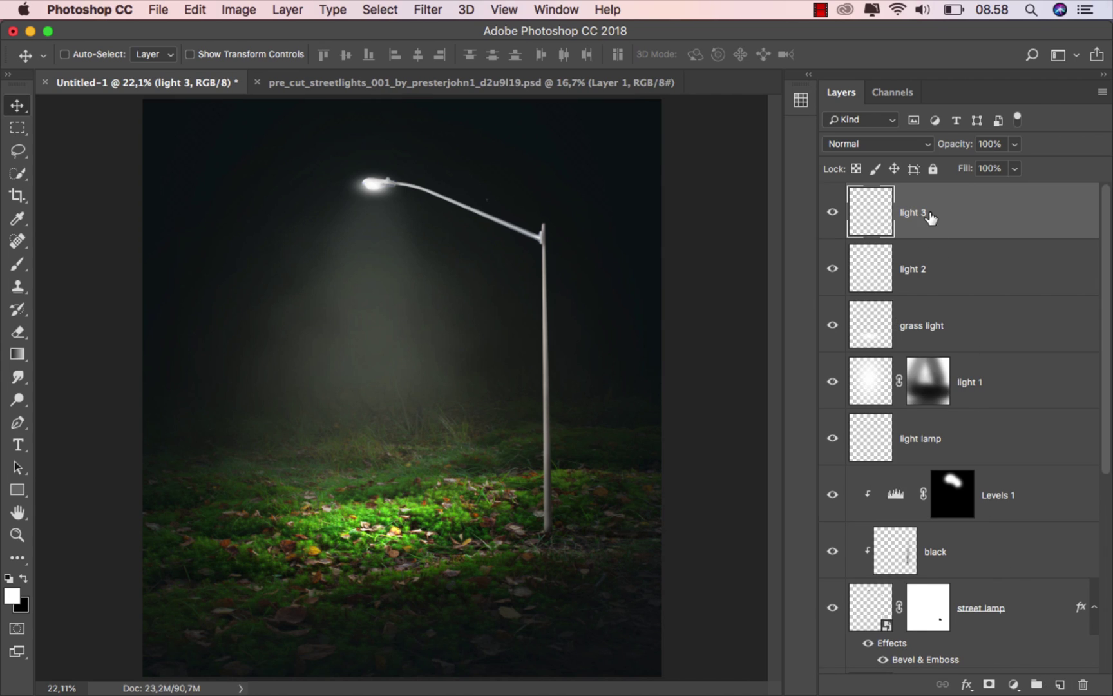
left_click(875, 145)
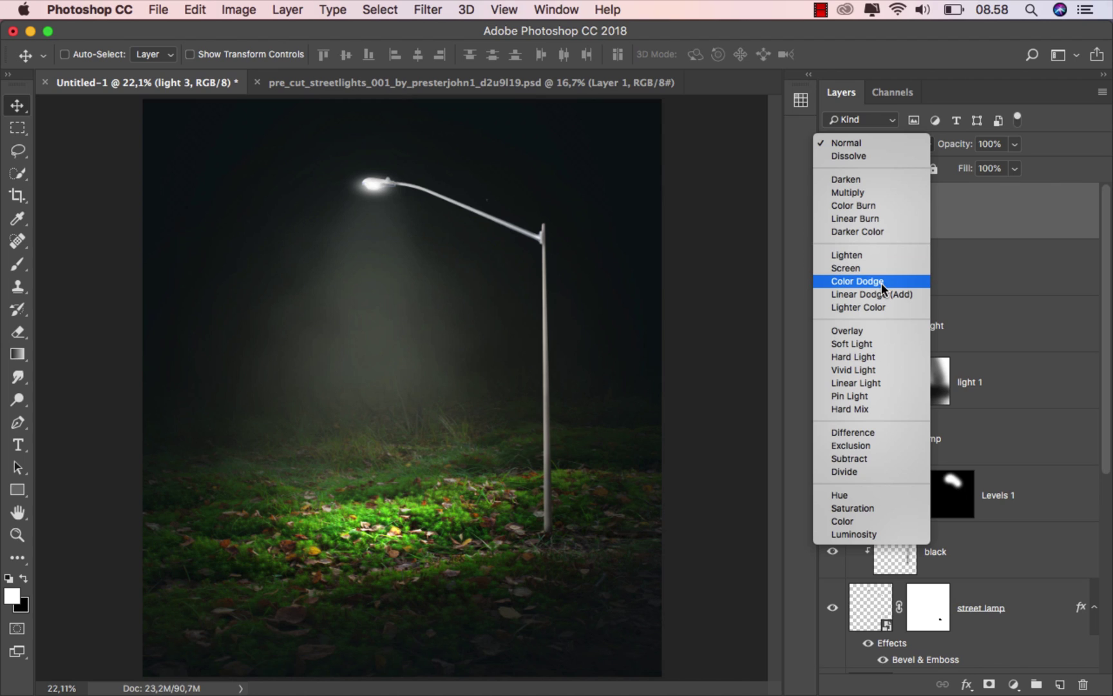
left_click(879, 341)
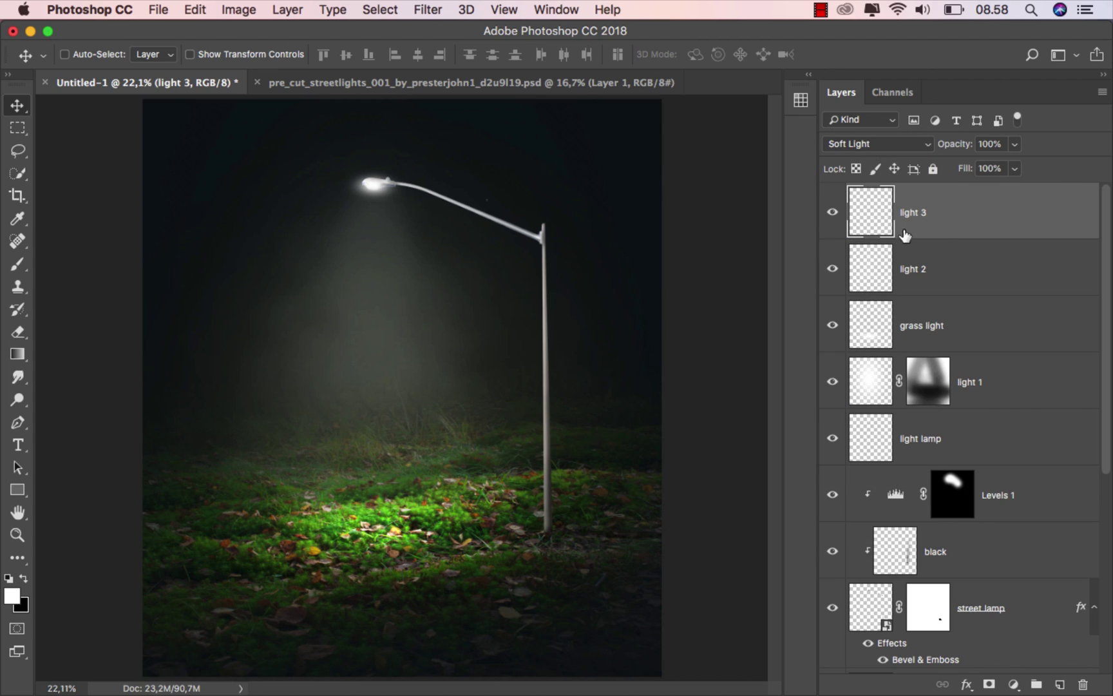
Brighten the light cone on light 3 with white strokes at 2% opacity, using 300 px and 600 px brushes, and compare the result
left_click(18, 265)
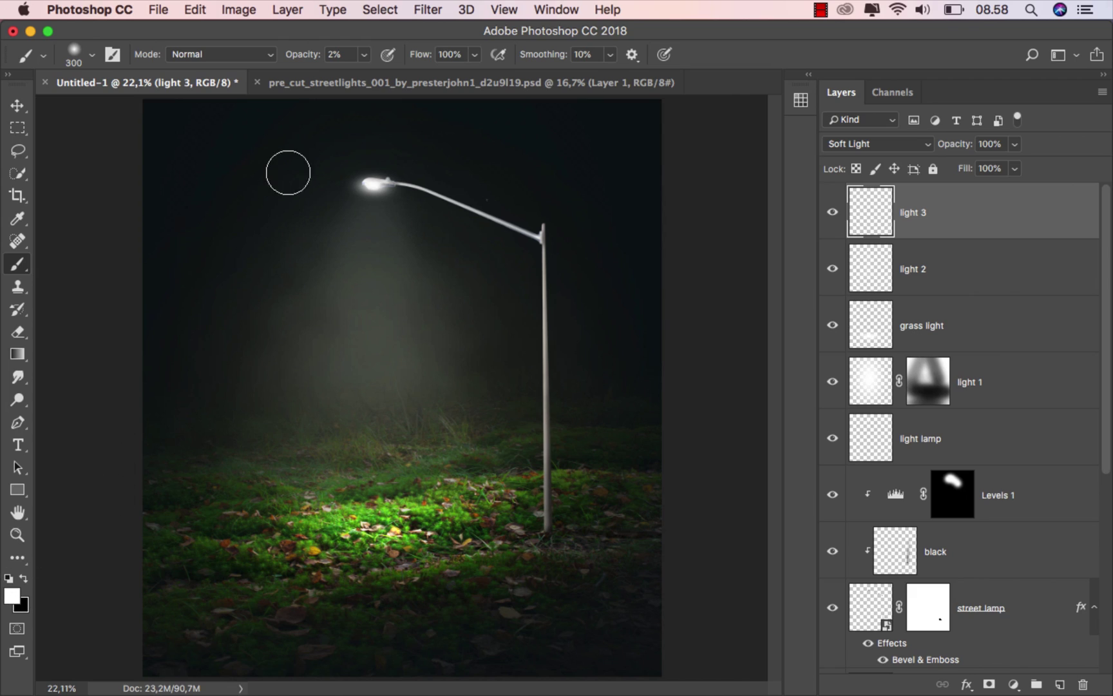
left_click(336, 55)
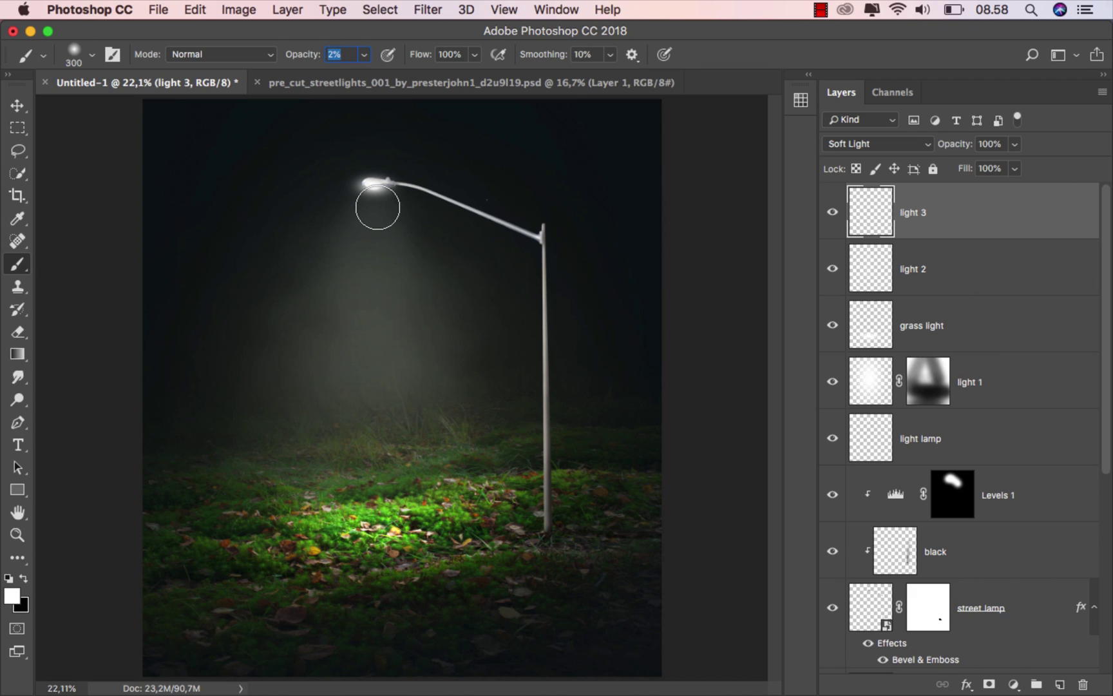
mouse_move(376, 209)
left_mouse_down()
mouse_move(370, 313)
mouse_move(383, 338)
mouse_move(368, 385)
mouse_move(398, 388)
mouse_move(362, 277)
mouse_move(373, 217)
mouse_move(447, 273)
mouse_move(442, 307)
left_mouse_up()
key("bracketright")
key("bracketright")
key("bracketright")
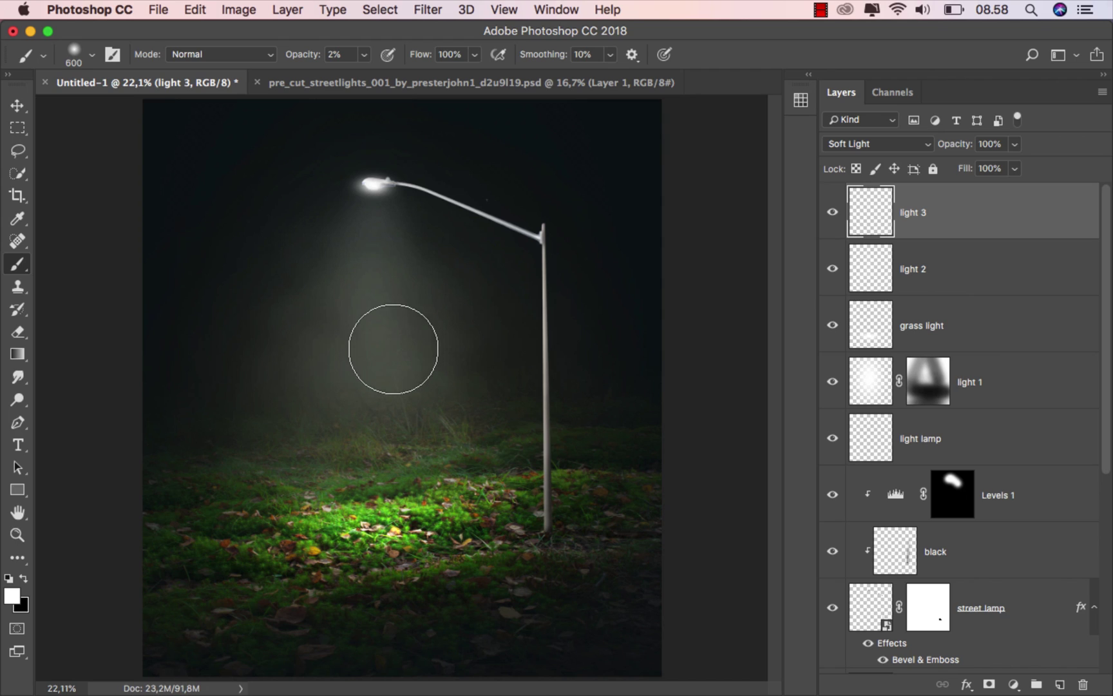
mouse_move(362, 266)
left_mouse_down()
mouse_move(371, 223)
mouse_move(443, 346)
mouse_move(369, 360)
mouse_move(320, 406)
mouse_move(431, 415)
mouse_move(389, 457)
mouse_move(367, 453)
mouse_move(434, 445)
mouse_move(443, 461)
mouse_move(357, 504)
mouse_move(313, 472)
mouse_move(393, 413)
mouse_move(377, 237)
mouse_move(472, 404)
mouse_move(497, 418)
mouse_move(230, 443)
mouse_move(310, 406)
mouse_move(357, 252)
mouse_move(400, 208)
mouse_move(435, 238)
mouse_move(337, 237)
mouse_move(280, 268)
mouse_move(278, 343)
mouse_move(444, 221)
left_mouse_up()
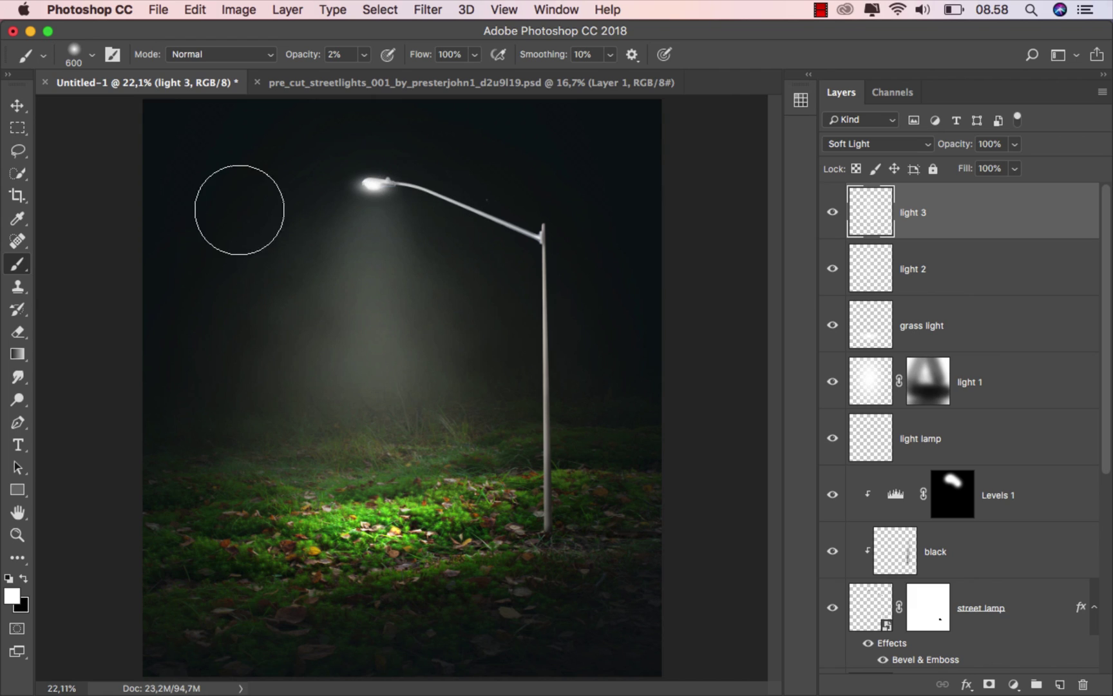
left_click(17, 105)
left_click(832, 212)
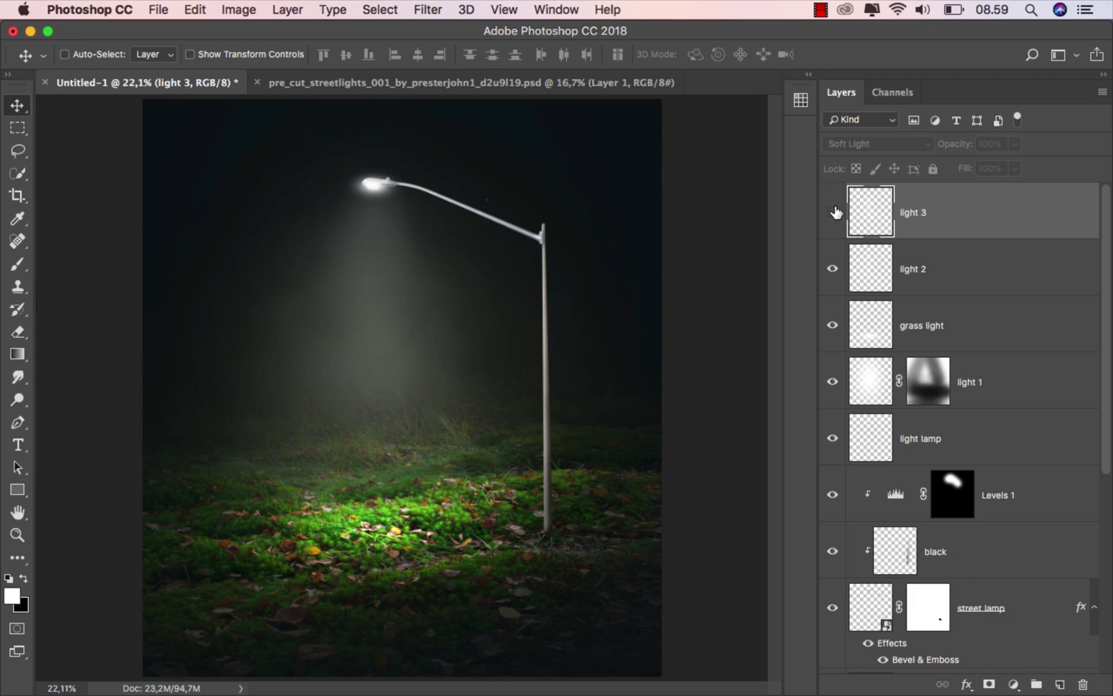
left_click(832, 212)
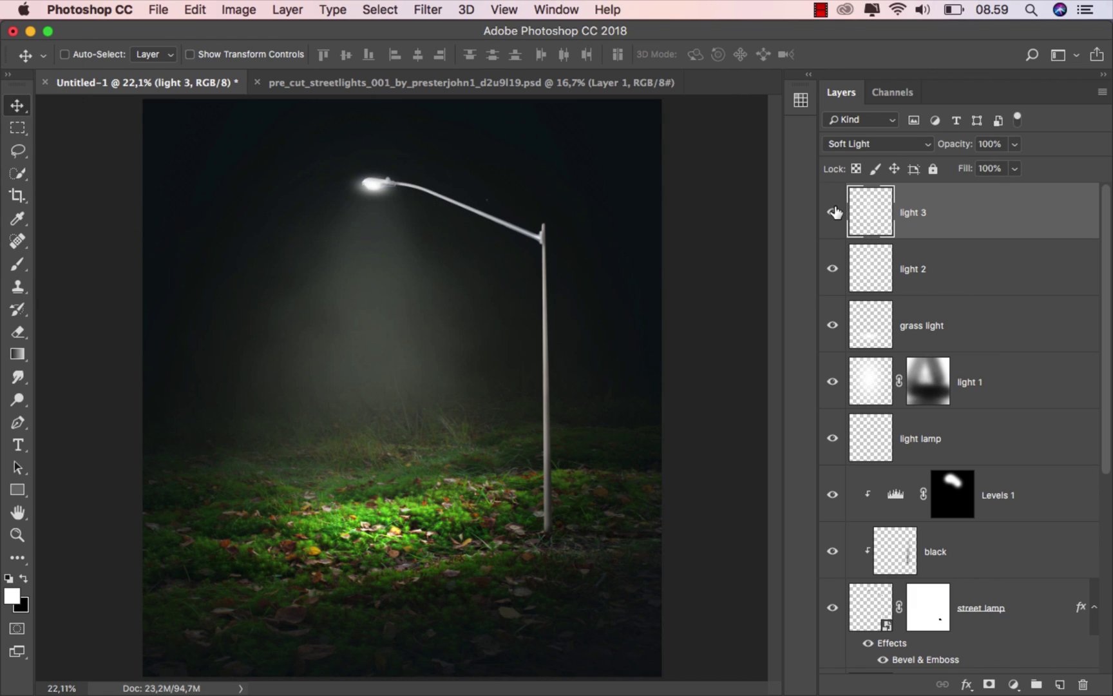
Lower the light 1 layer opacity to 68% and compare the scene with and without light 3
left_click(832, 381)
left_click(832, 382)
left_click(979, 380)
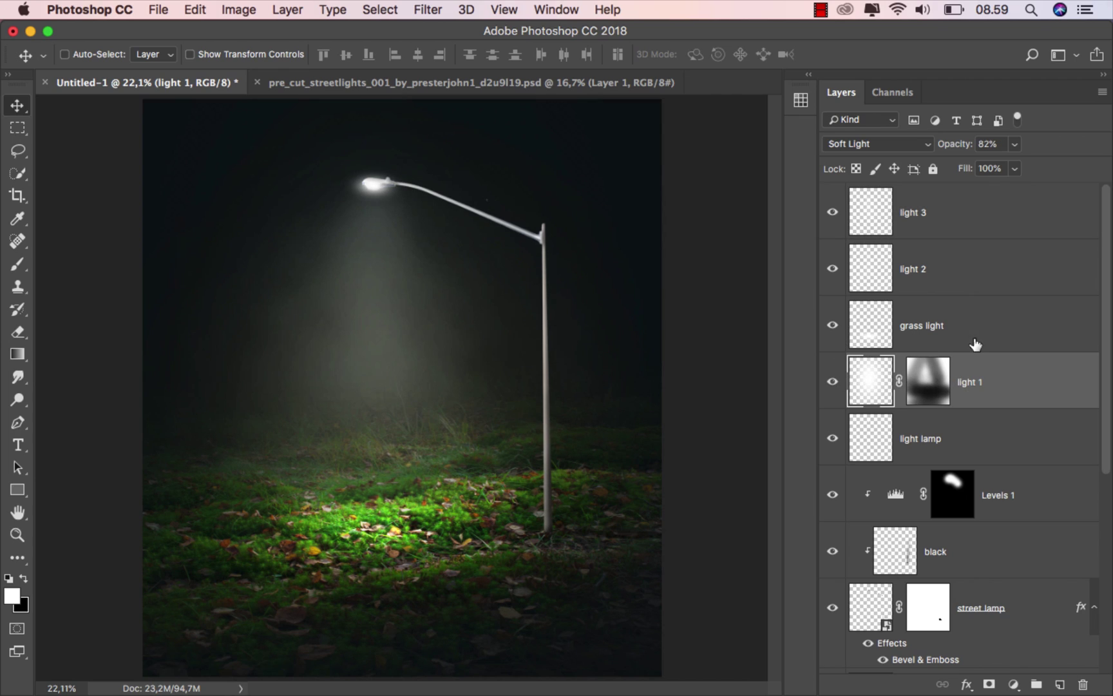
left_click(1016, 145)
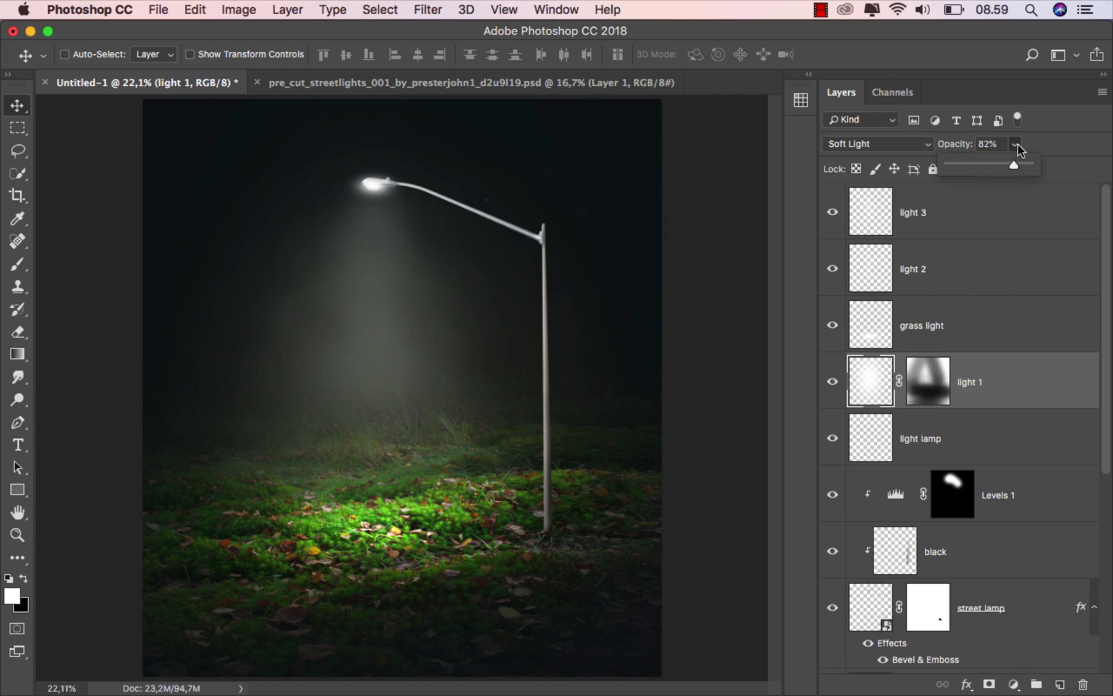
left_click_drag(1016, 167, 1003, 169)
left_click(990, 374)
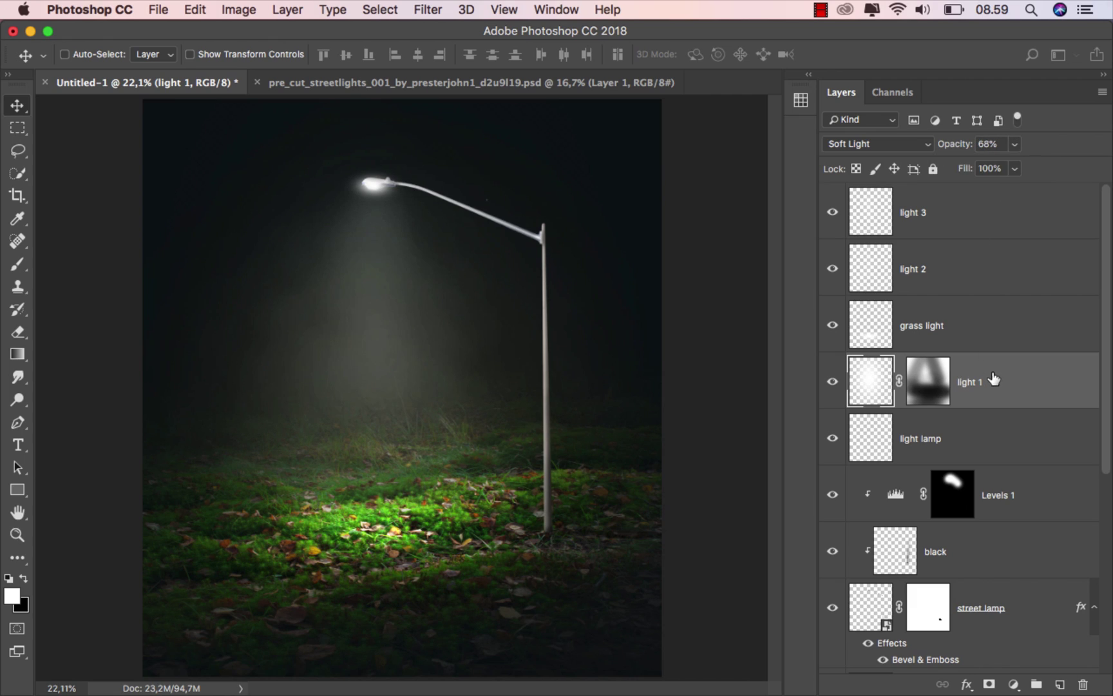
left_click(833, 217)
left_click(834, 218)
Add a Curves adjustment above light 3 with input/output points 128/128, 65/61 and 0/5, and compare the scene with and without it
left_click(979, 220)
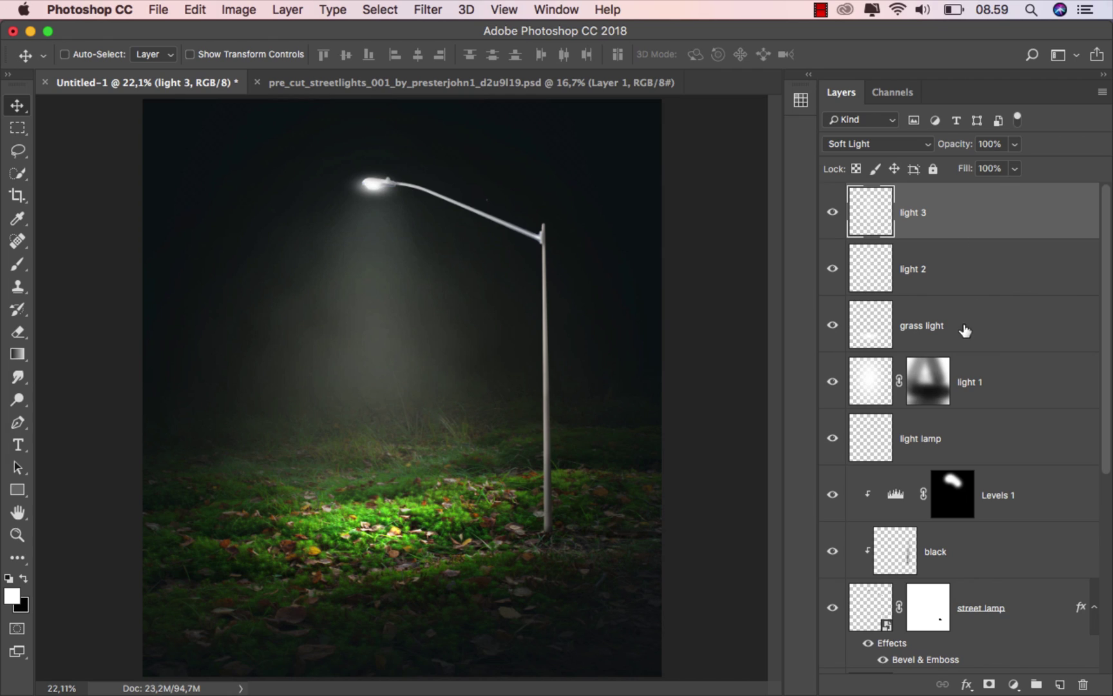
left_click(1013, 684)
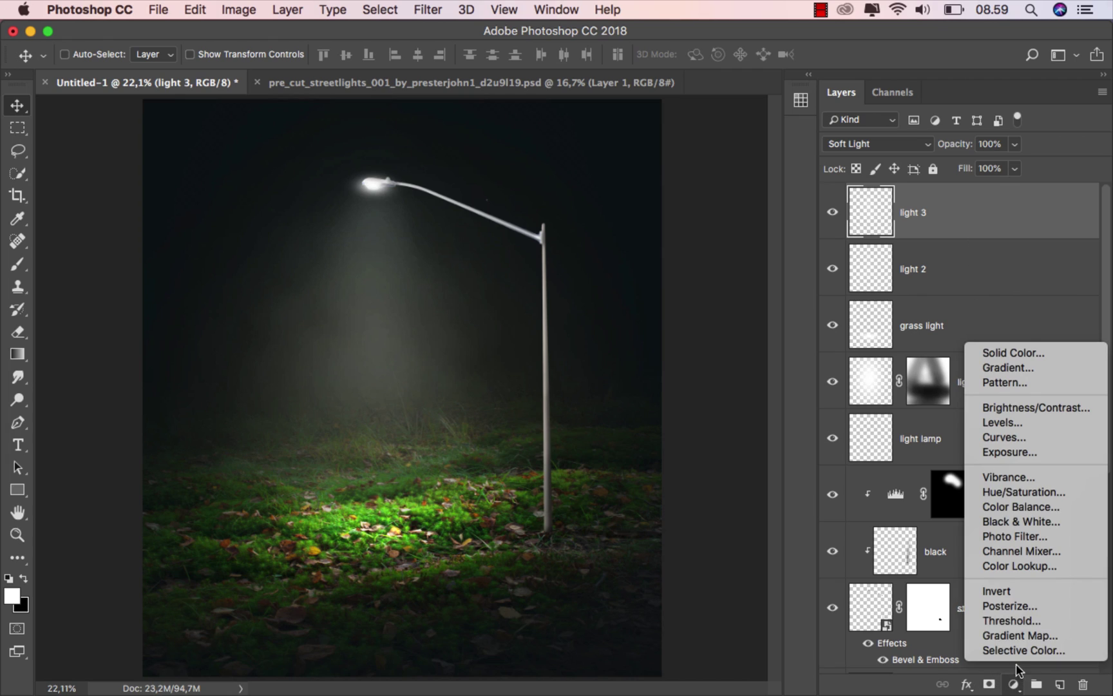
left_click(1038, 436)
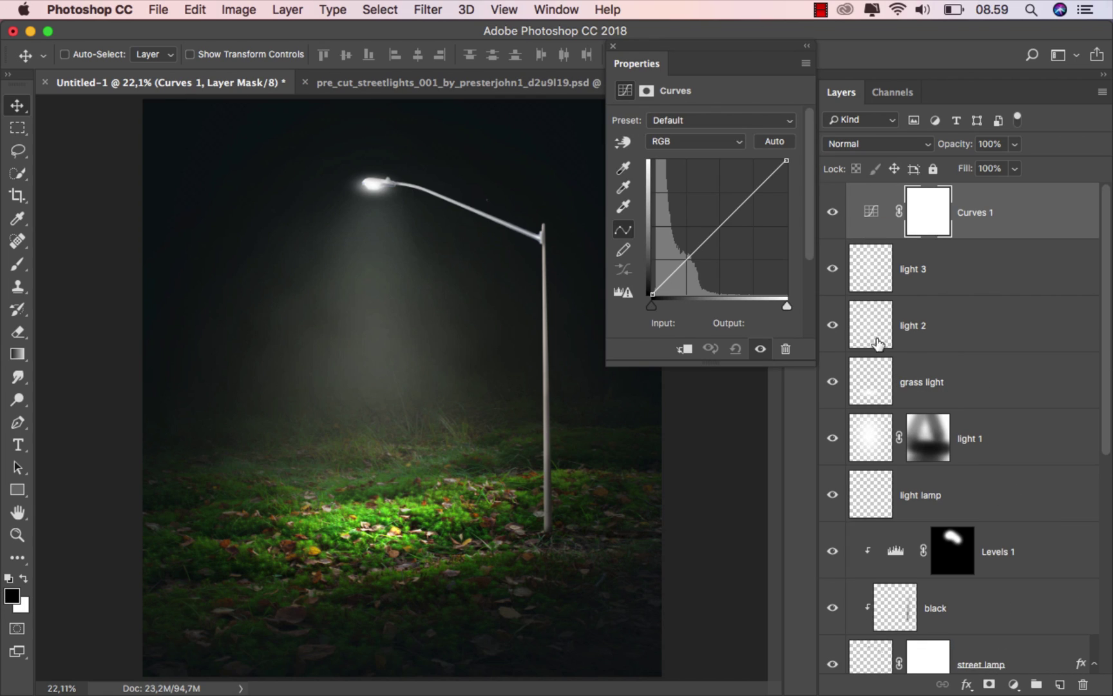
left_click(719, 225)
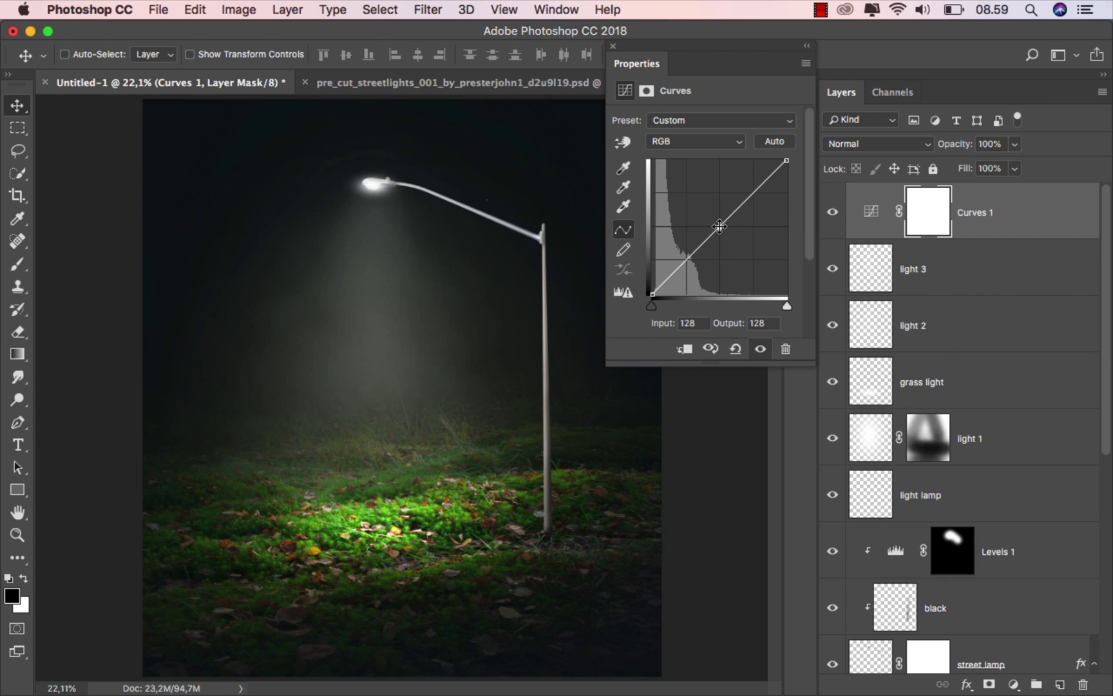
left_click(686, 261)
left_click_drag(686, 261, 687, 261)
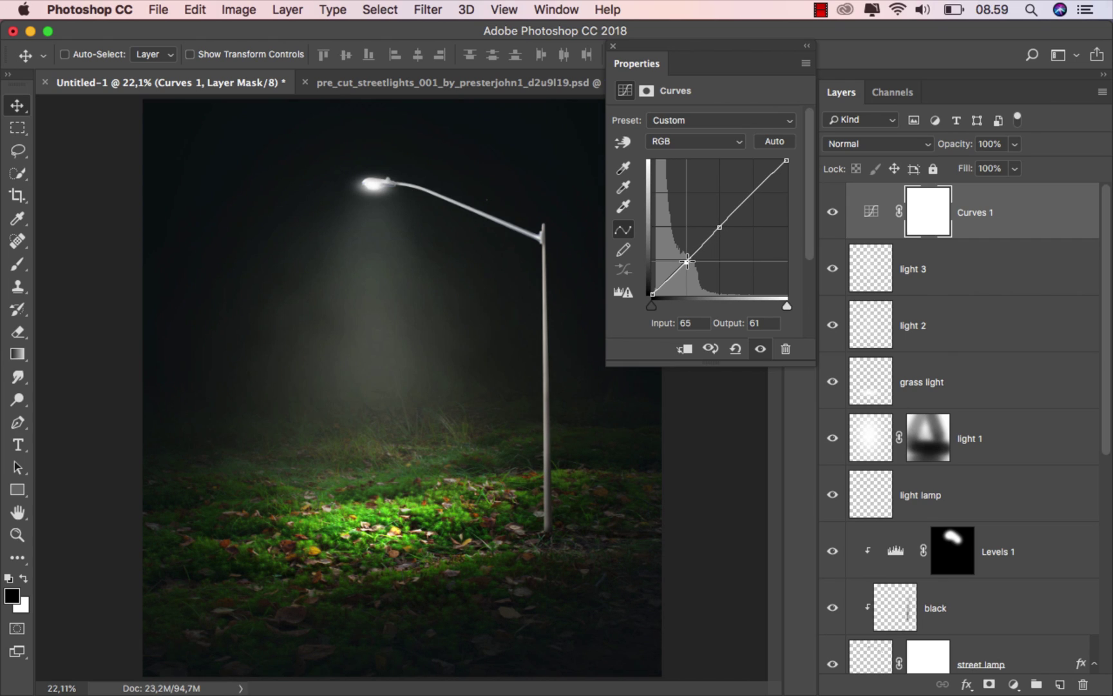
left_click(653, 294)
left_click_drag(646, 294, 642, 291)
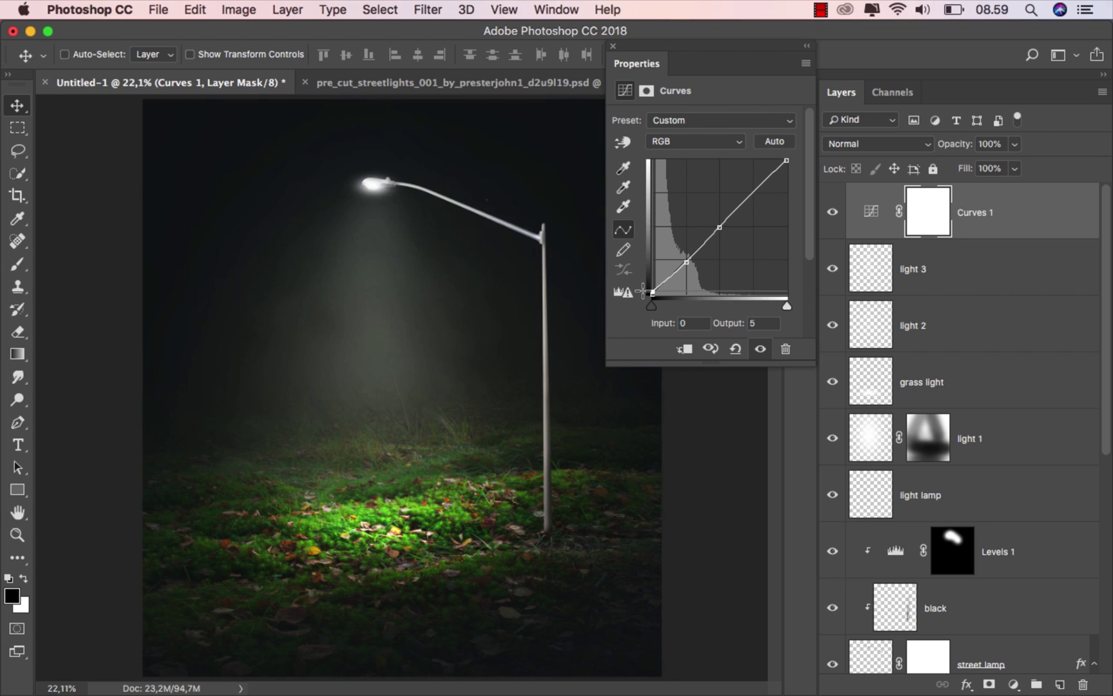
left_click(612, 48)
left_click(831, 214)
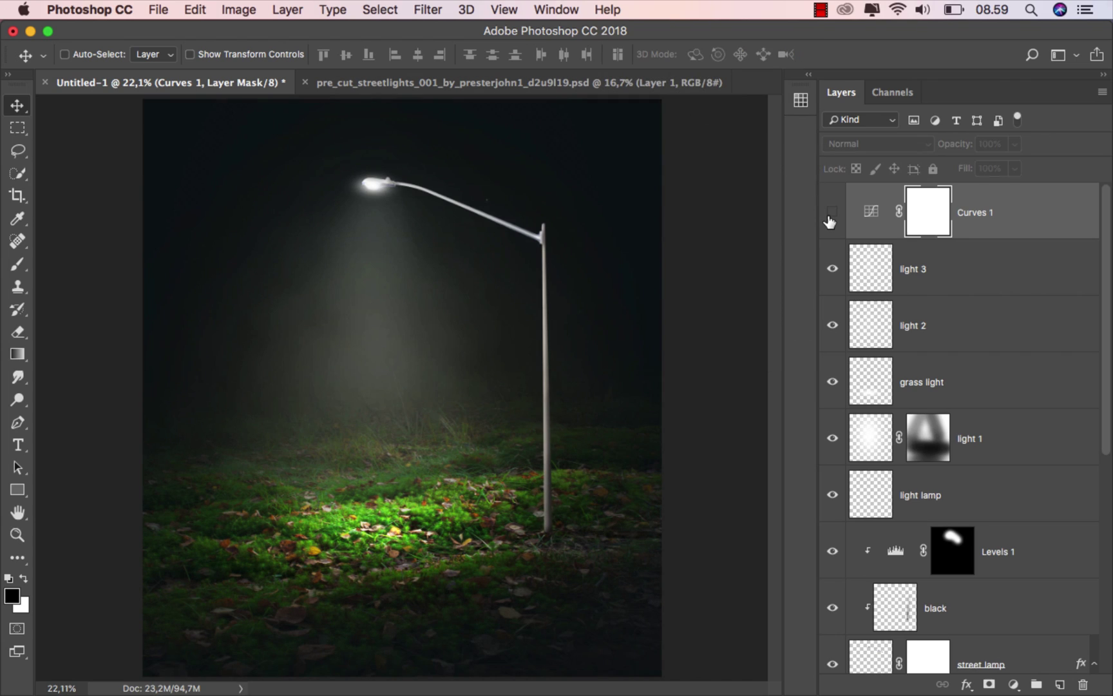
left_click(830, 214)
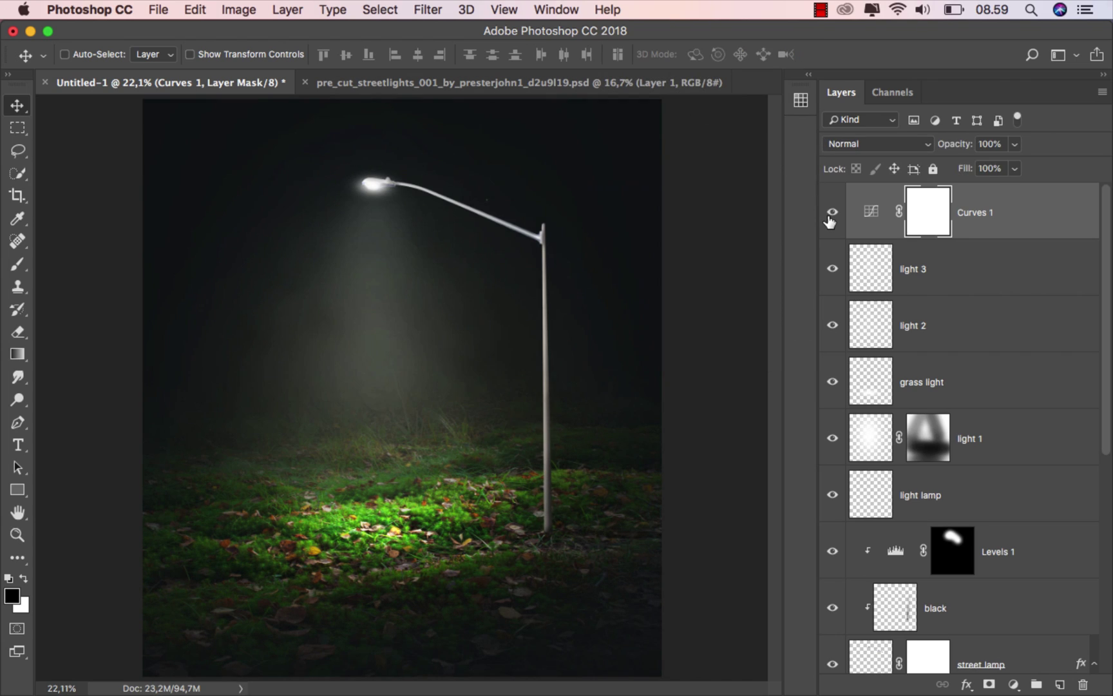
Add a black-to-white Gradient Map adjustment above Curves 1 and lower its opacity to 10%
left_click(1011, 222)
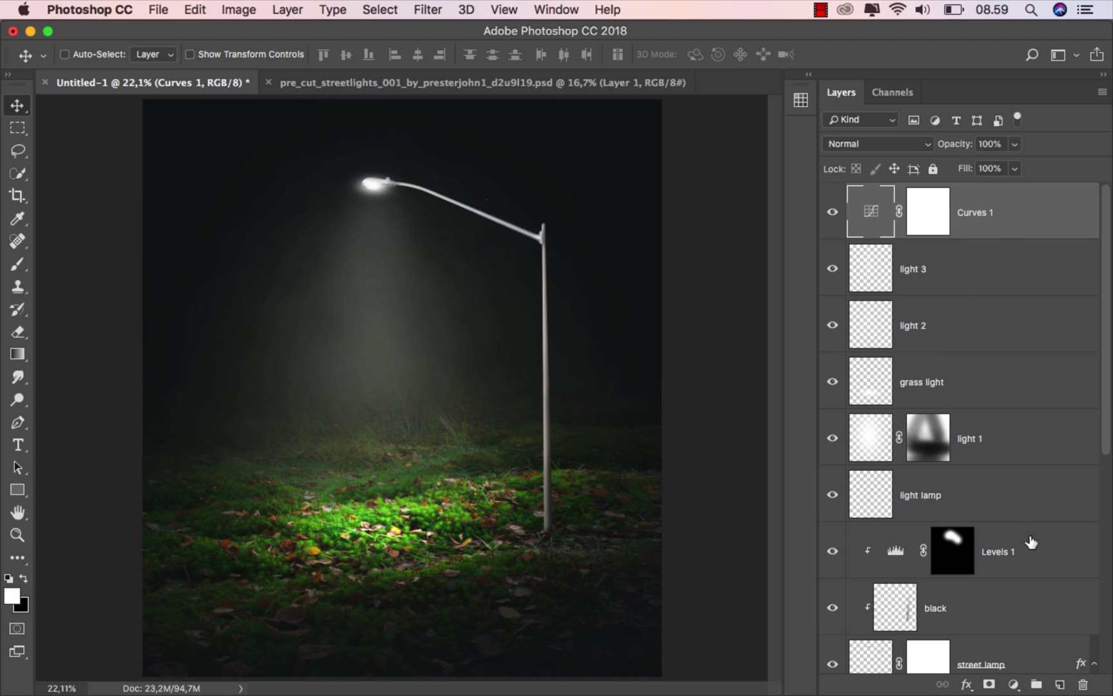
left_click(1013, 682)
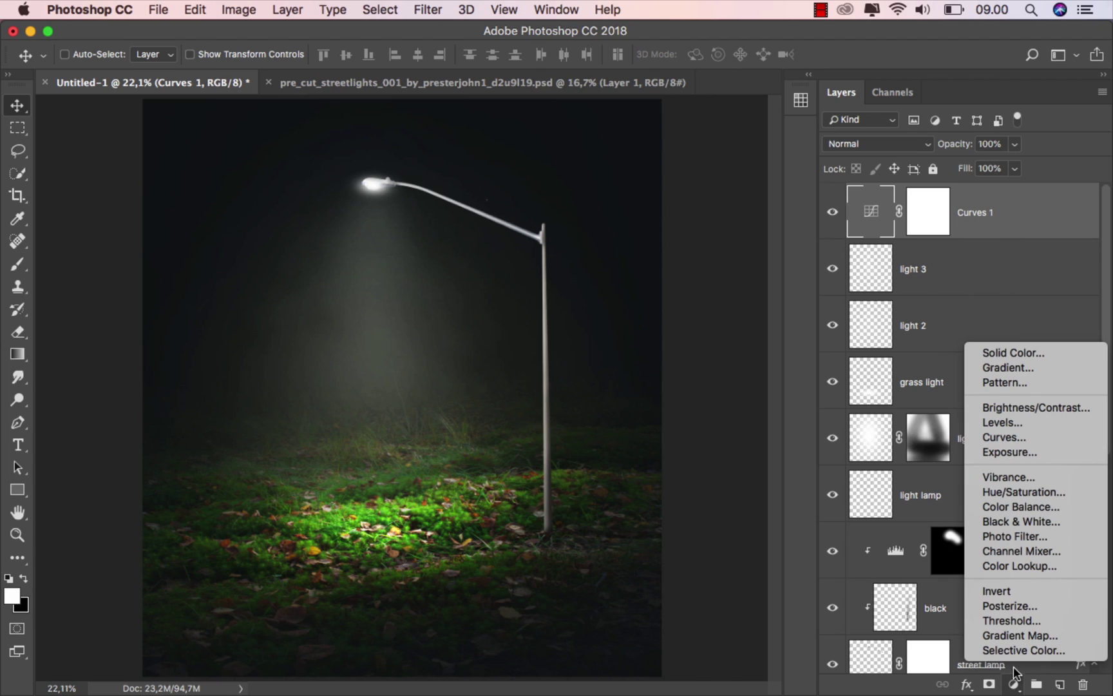
left_click(1037, 636)
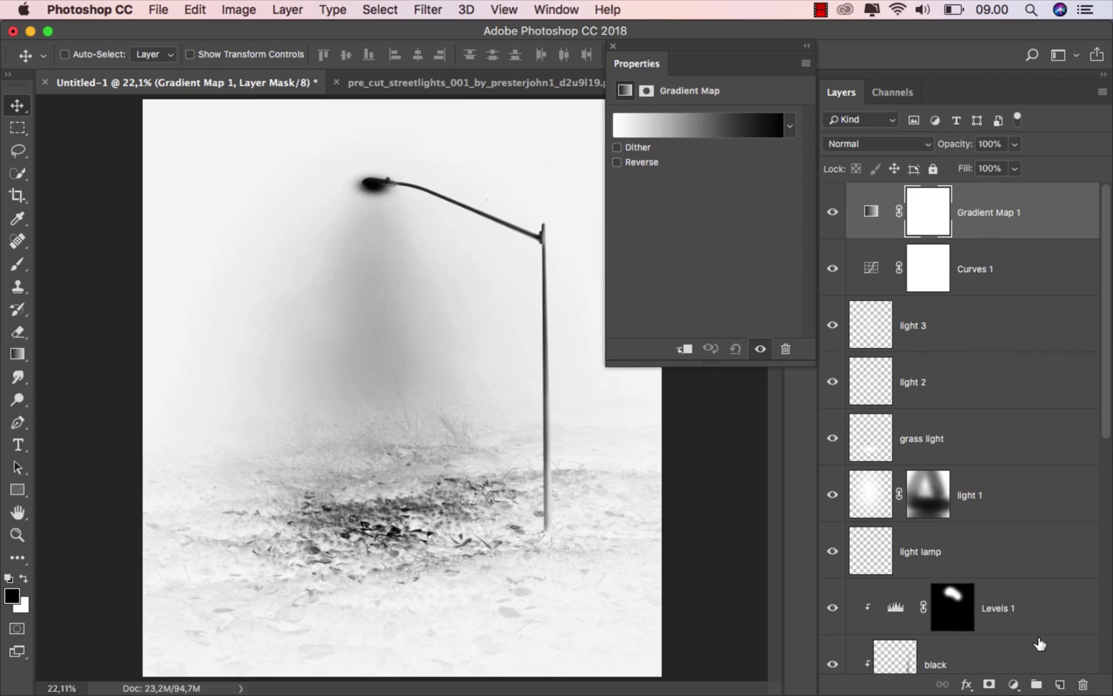
left_click(786, 129)
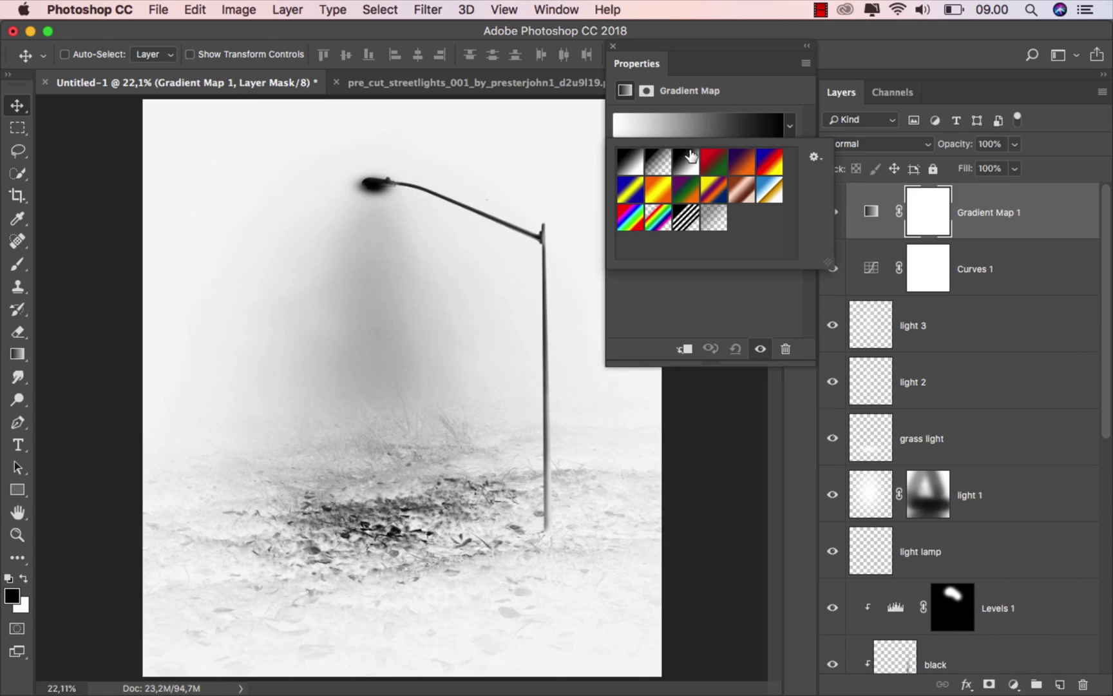
left_click(685, 162)
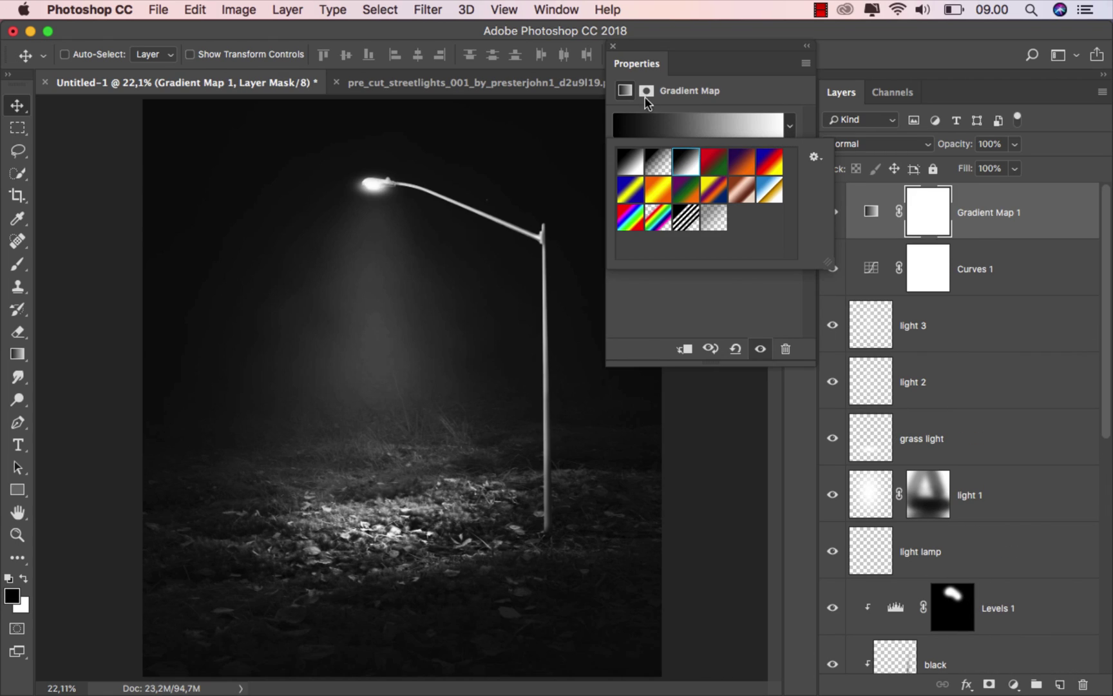
left_click(637, 56)
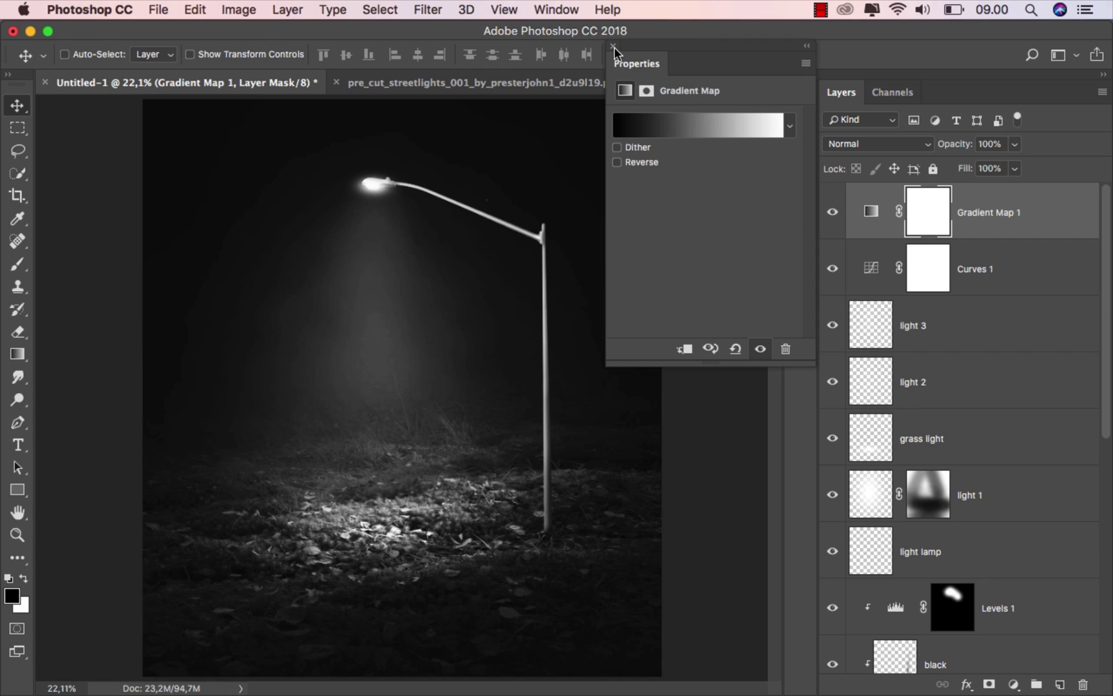
left_click(614, 47)
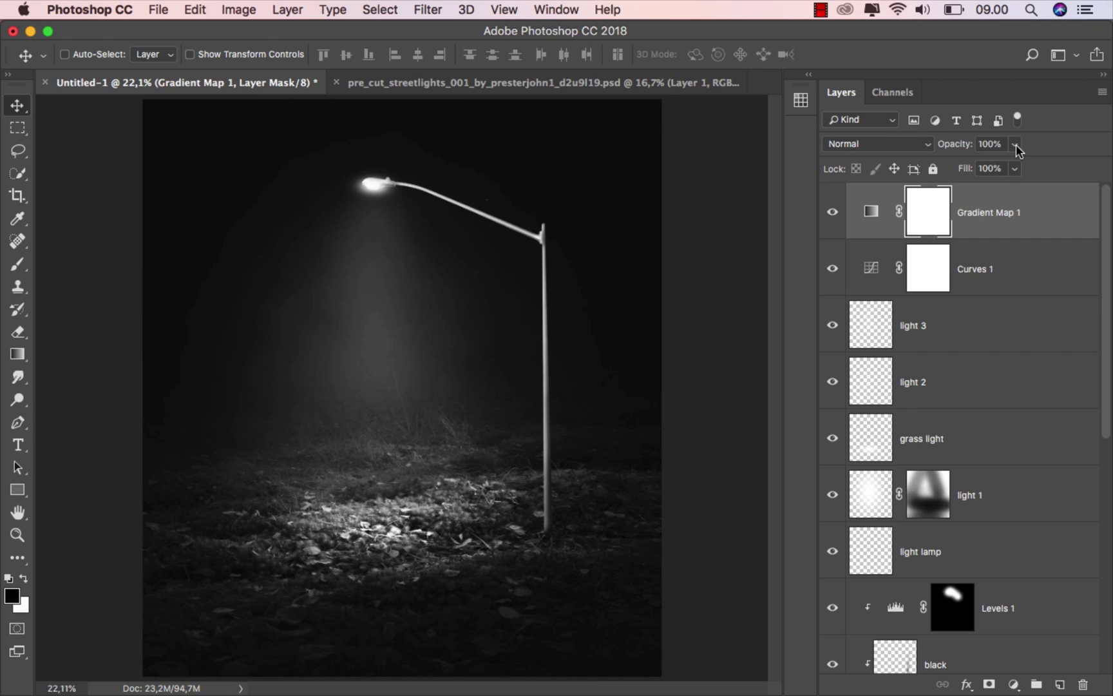
left_click_drag(1015, 145, 946, 172)
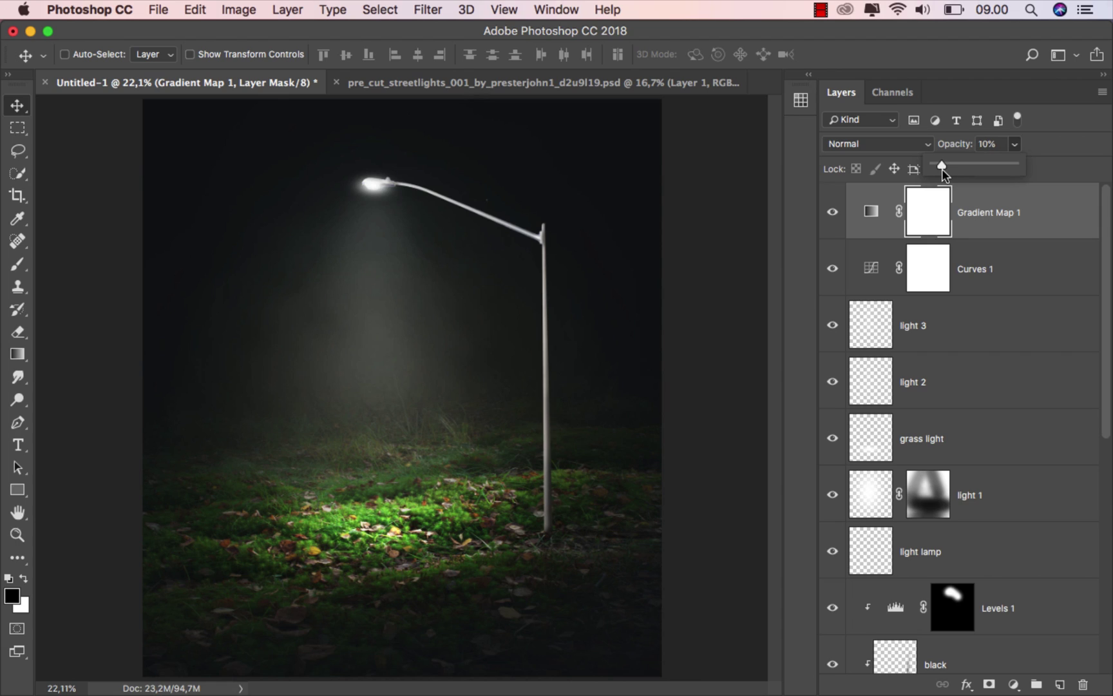
Save a JPEG copy of the scene as ok.jpg in the STOCK IMAGES folder with quality 12 and Baseline ("Standard") format
left_click(971, 197)
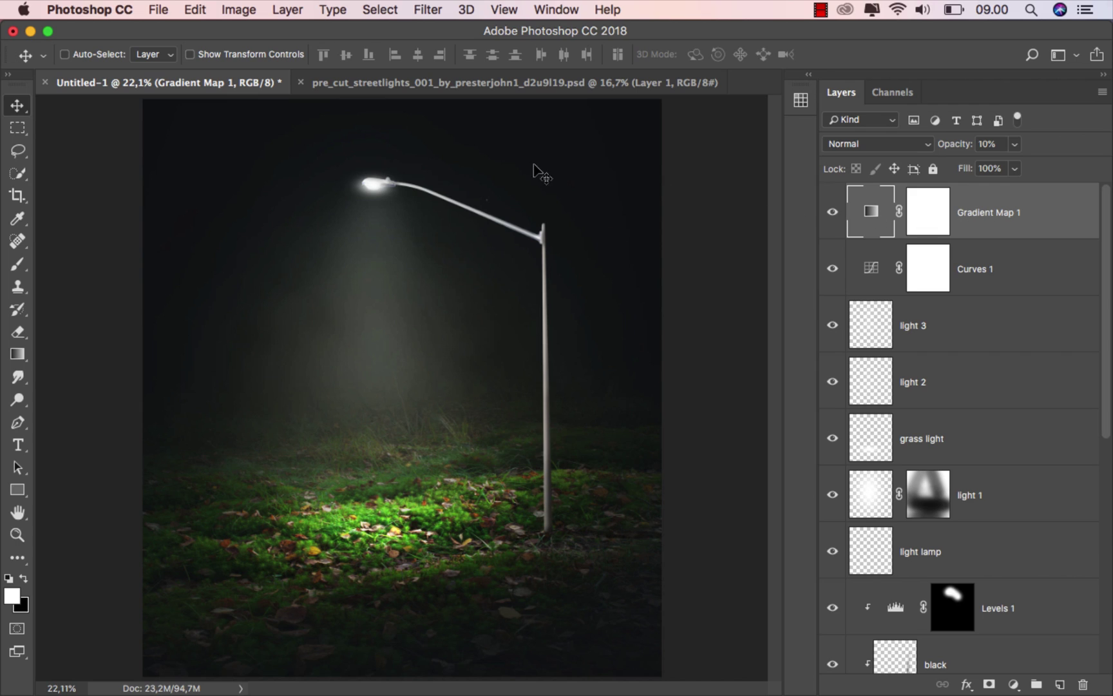
left_click(157, 12)
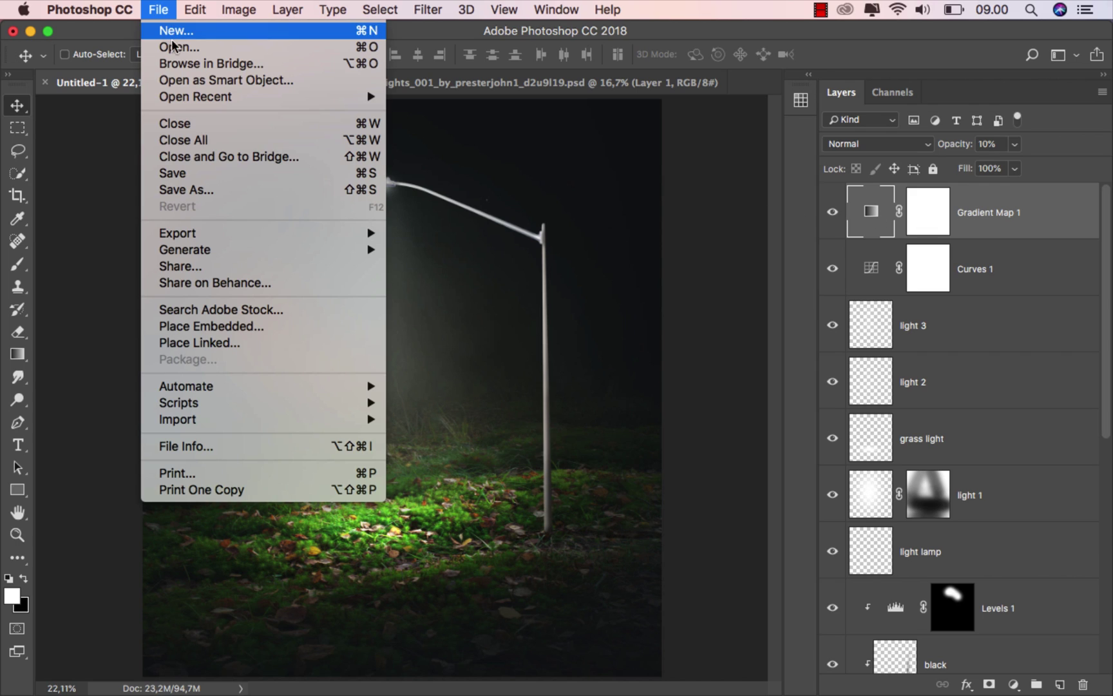
left_click(246, 191)
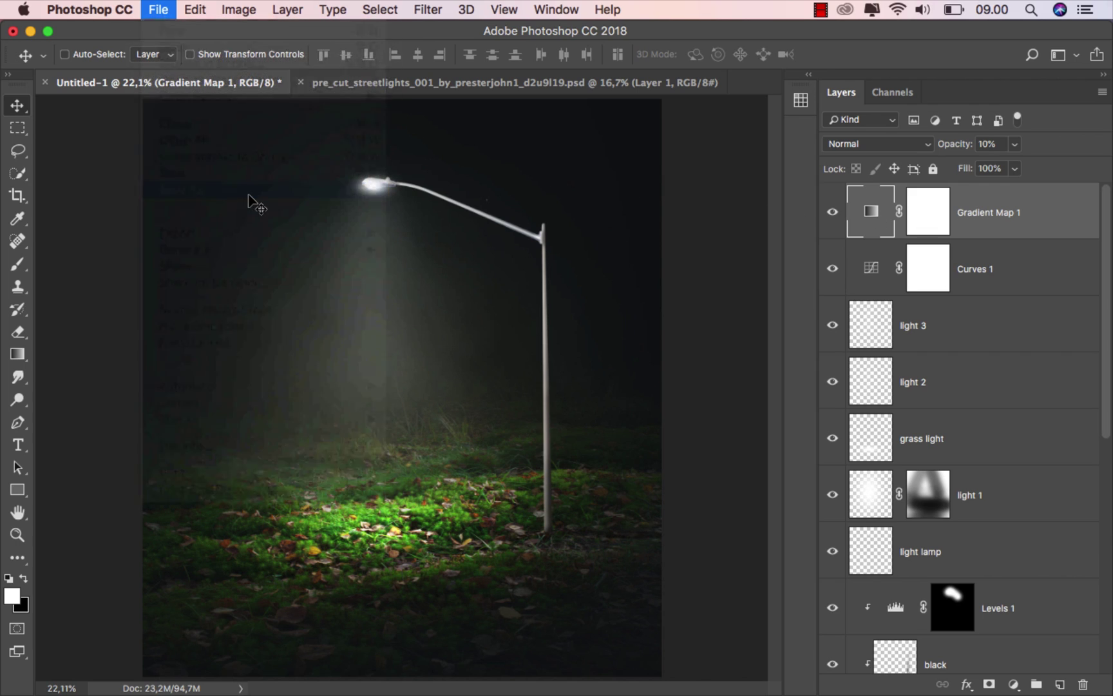
type("ok")
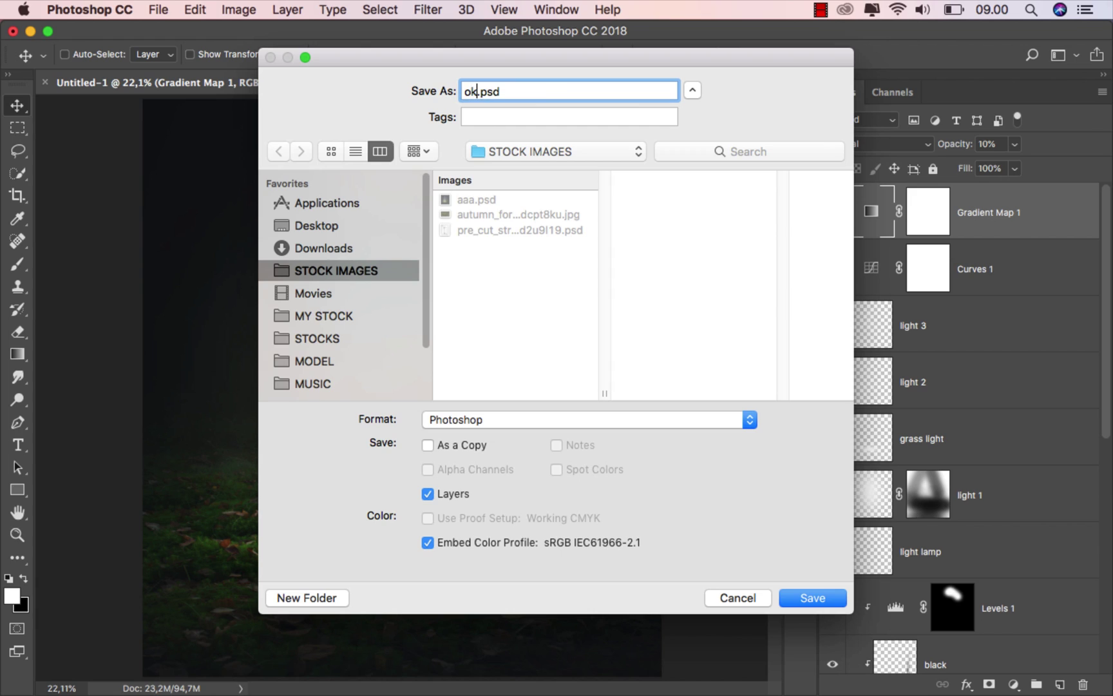
left_click(531, 422)
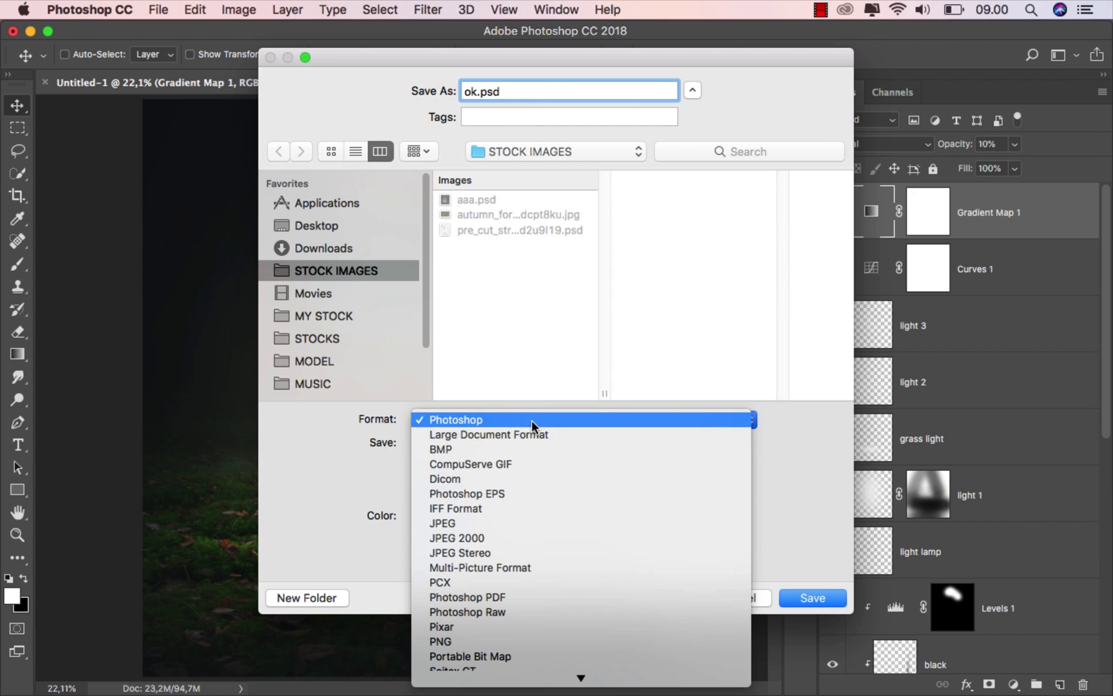
left_click(530, 522)
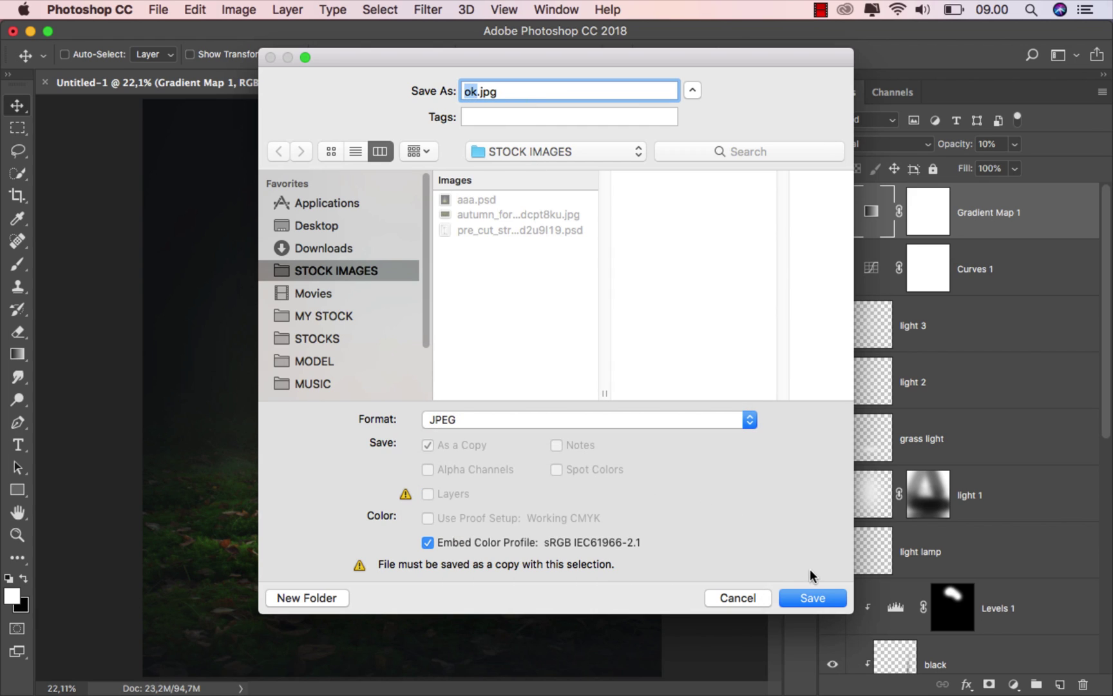
left_click(813, 598)
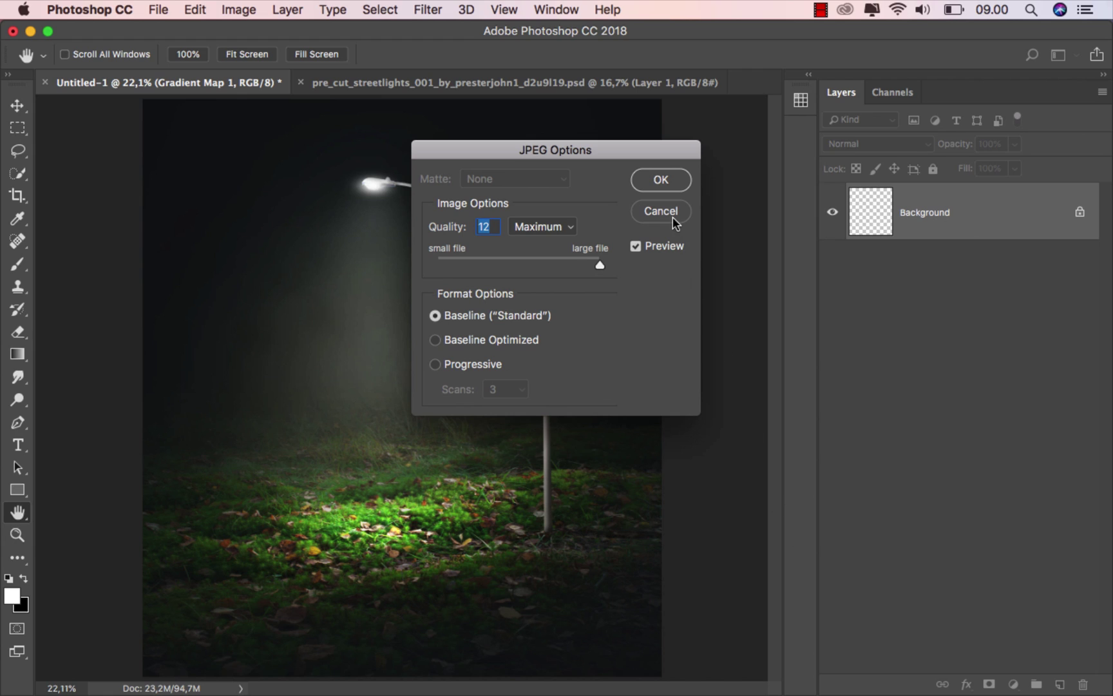
left_click(658, 180)
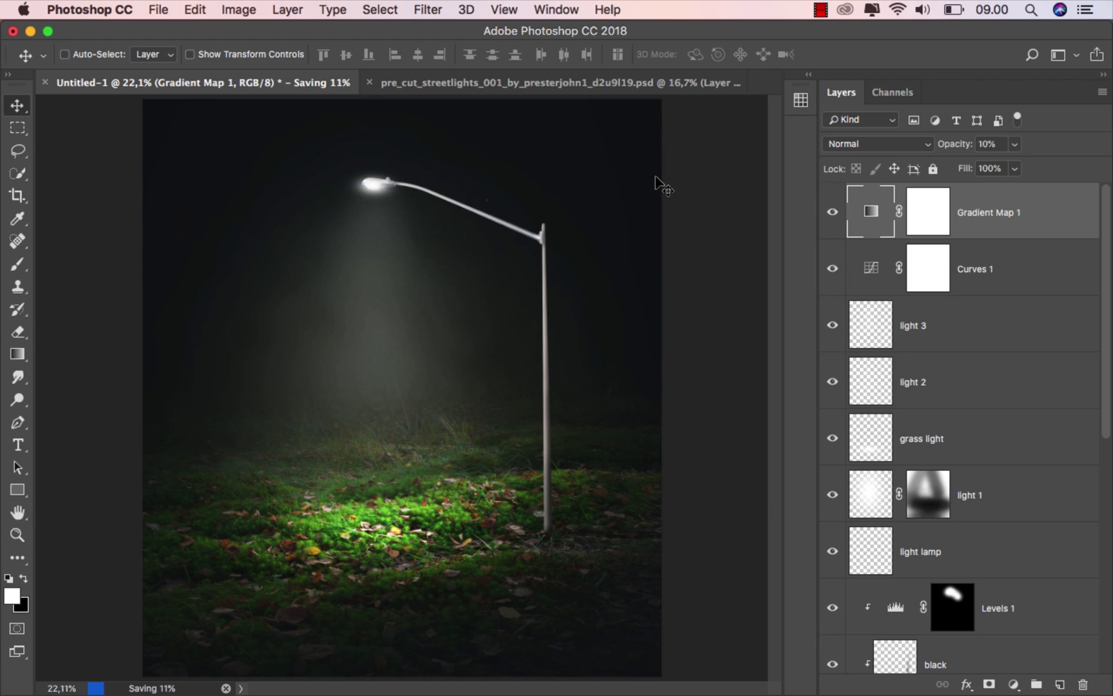
Preview the saved ok.jpg in the STOCK IMAGES folder at large size from the file-opening dialog
left_click(161, 18)
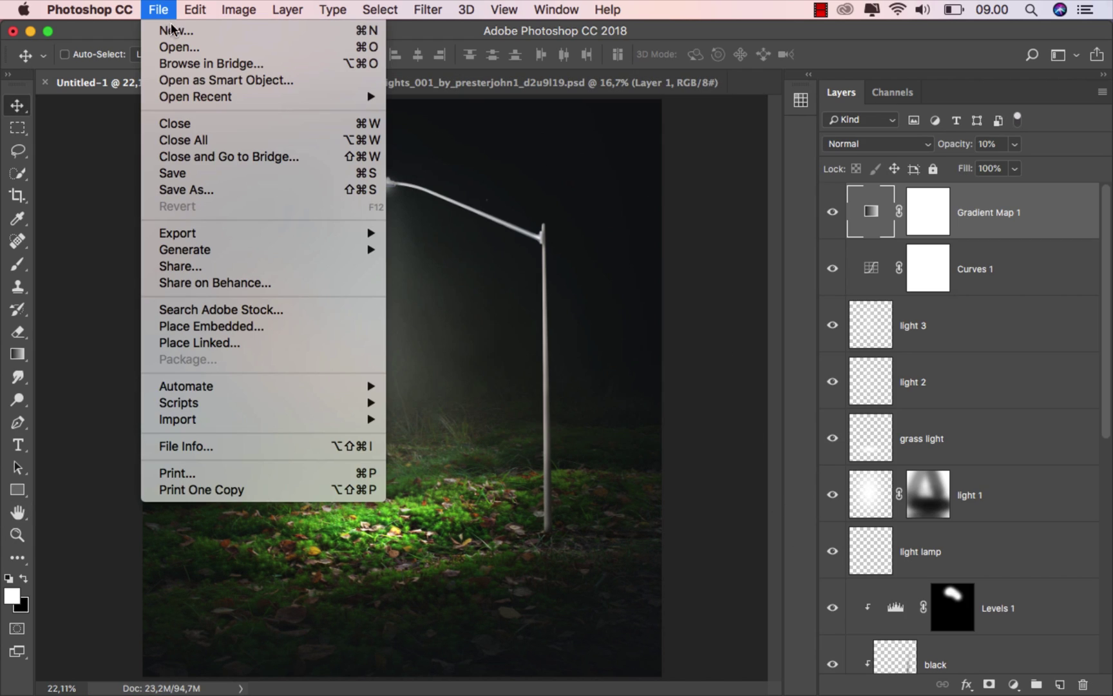
left_click(201, 40)
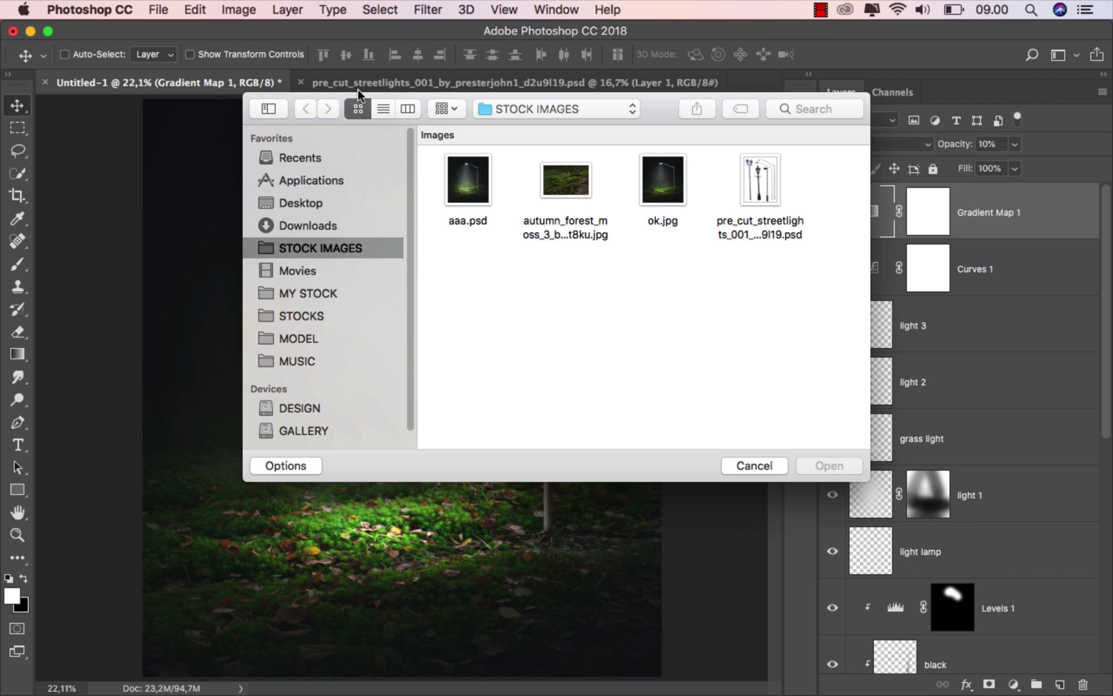
left_click(665, 180)
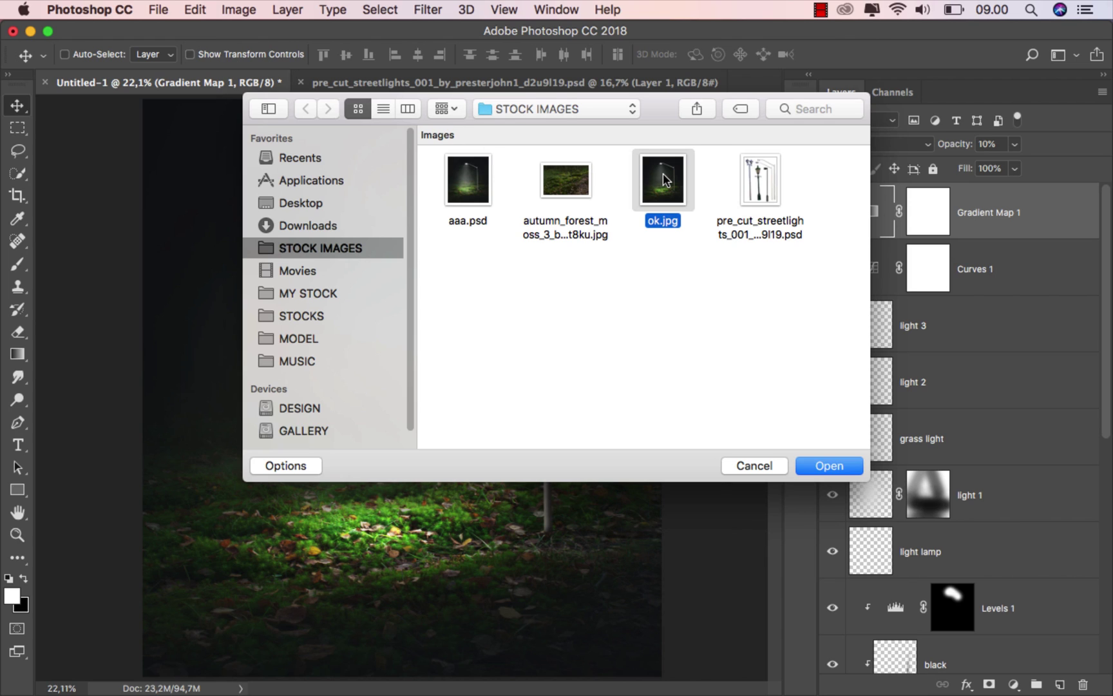
key("space")
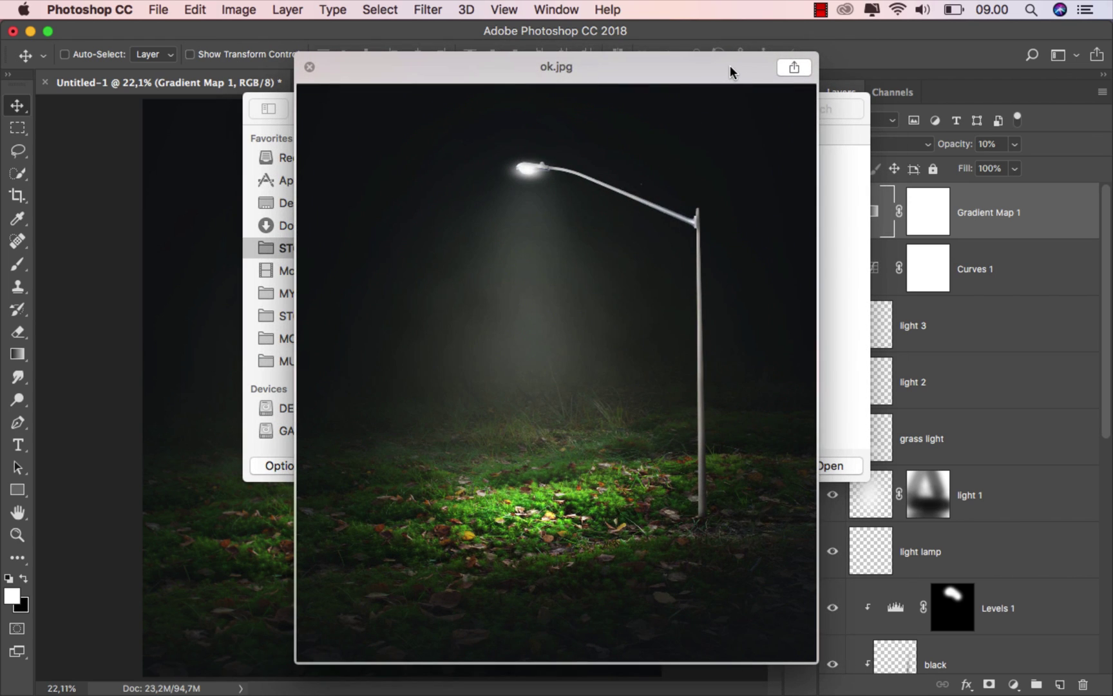